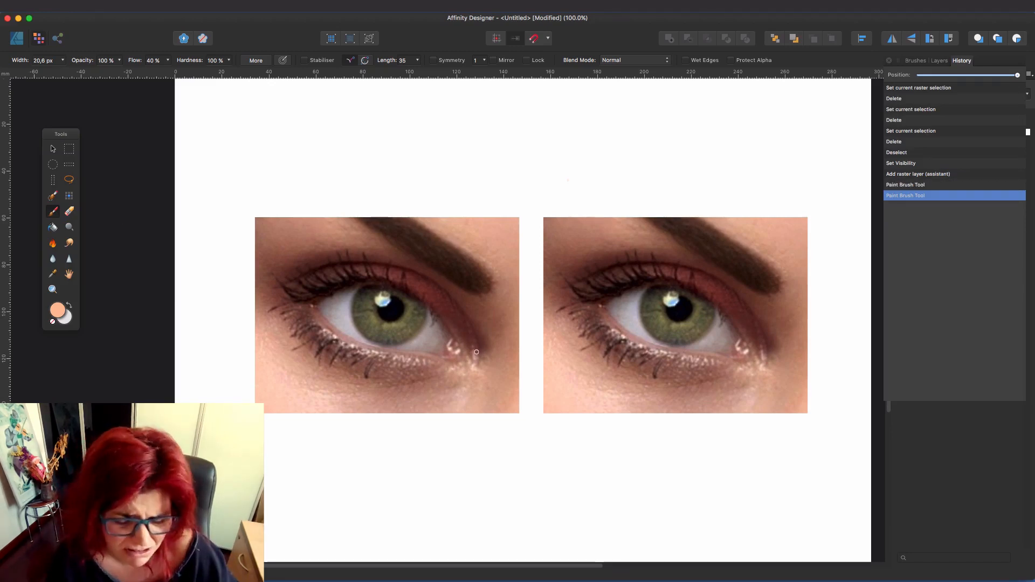
Trace the upper eyelid crease over the left eye photo with the peach Paint Brush, redoing the first stroke.
{"action": "left_click_drag", "start_coordinate": [477, 352], "coordinate": [457, 304]}
{"action": "key", "text": "super+z"}
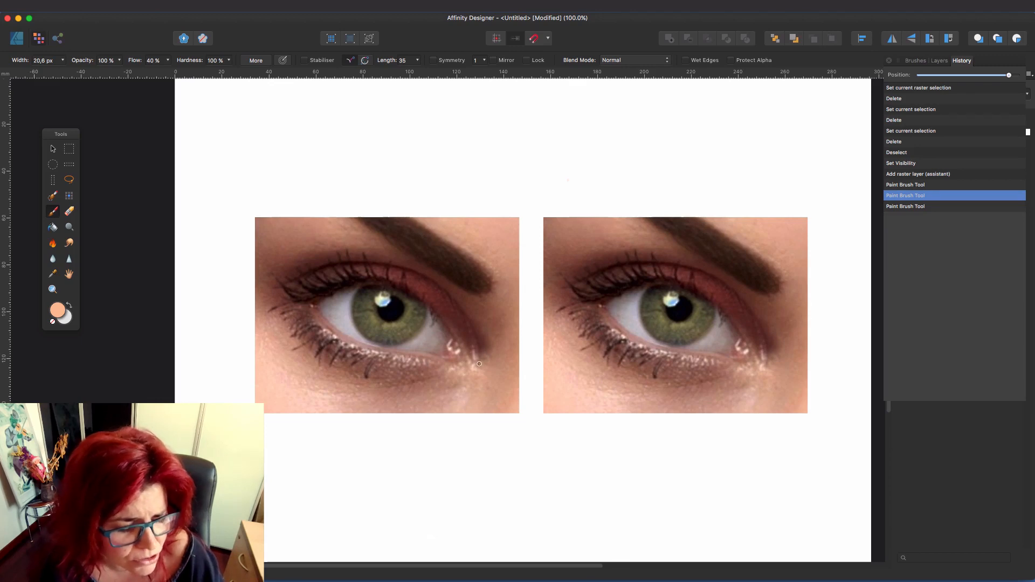
{"action": "left_click_drag", "start_coordinate": [479, 364], "coordinate": [421, 281]}
{"action": "mouse_move", "coordinate": [285, 288]}
{"action": "left_mouse_down"}
{"action": "mouse_move", "coordinate": [352, 263]}
{"action": "mouse_move", "coordinate": [332, 267]}
{"action": "mouse_move", "coordinate": [420, 280]}
{"action": "left_mouse_up"}
Trace the outline of the eye opening along the upper and lower lids of the left photo.
{"action": "mouse_move", "coordinate": [312, 306]}
{"action": "left_mouse_down"}
{"action": "mouse_move", "coordinate": [350, 334]}
{"action": "mouse_move", "coordinate": [330, 327]}
{"action": "left_mouse_up"}
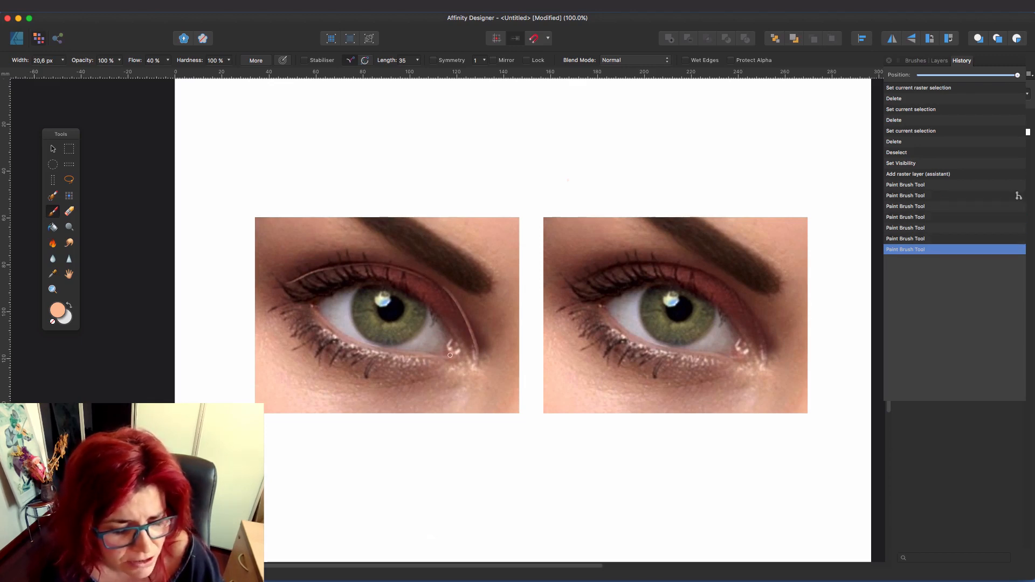
{"action": "left_click_drag", "start_coordinate": [380, 354], "coordinate": [440, 357]}
{"action": "mouse_move", "coordinate": [420, 301]}
{"action": "left_mouse_down"}
{"action": "mouse_move", "coordinate": [345, 282]}
{"action": "mouse_move", "coordinate": [374, 282]}
{"action": "left_mouse_up"}
{"action": "mouse_move", "coordinate": [311, 303]}
{"action": "left_mouse_down"}
{"action": "mouse_move", "coordinate": [368, 285]}
{"action": "mouse_move", "coordinate": [352, 311]}
{"action": "mouse_move", "coordinate": [367, 336]}
{"action": "left_mouse_up"}
{"action": "left_click_drag", "start_coordinate": [427, 309], "coordinate": [430, 310]}
{"action": "left_click_drag", "start_coordinate": [414, 341], "coordinate": [372, 339]}
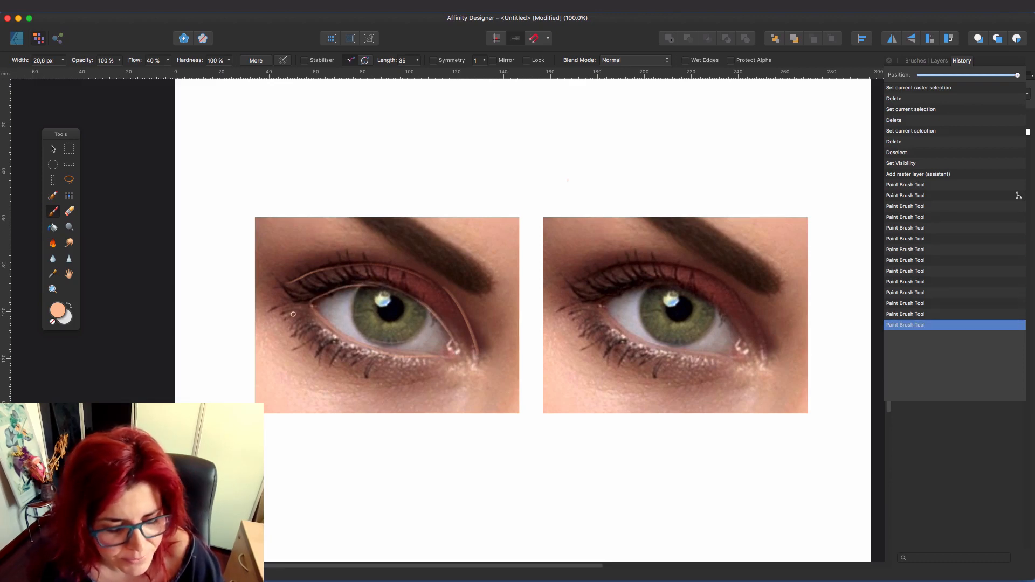
Trace the outer corner and the tear-duct folds around the inner corner of the left eye photo.
{"action": "left_click_drag", "start_coordinate": [305, 305], "coordinate": [285, 296]}
{"action": "left_click_drag", "start_coordinate": [404, 283], "coordinate": [401, 270]}
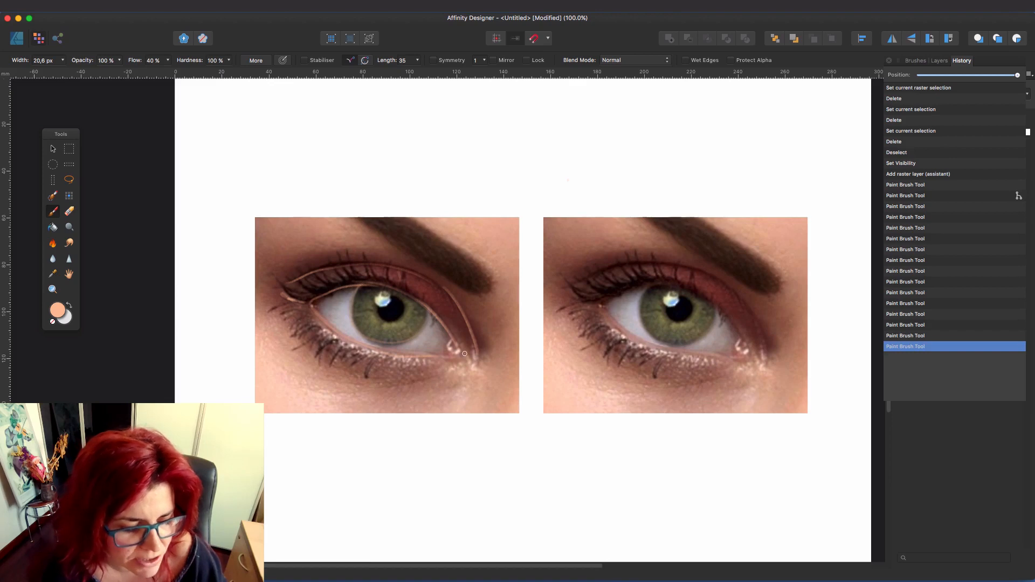
{"action": "left_click_drag", "start_coordinate": [465, 352], "coordinate": [464, 362]}
{"action": "mouse_move", "coordinate": [472, 319]}
{"action": "left_mouse_down"}
{"action": "mouse_move", "coordinate": [484, 357]}
{"action": "mouse_move", "coordinate": [413, 366]}
{"action": "mouse_move", "coordinate": [344, 346]}
{"action": "left_mouse_up"}
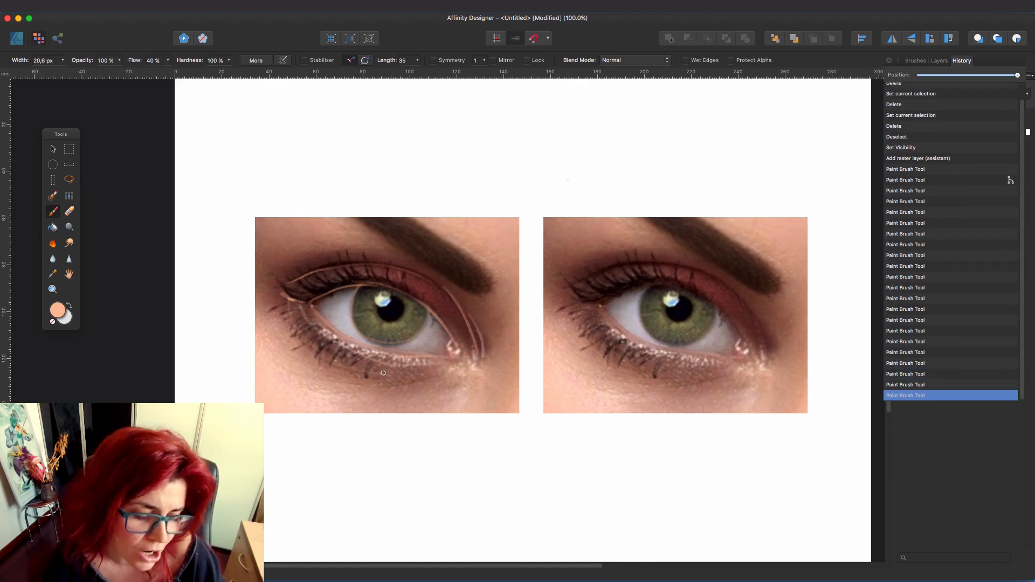
Sketch the fold lines under the lower lid and outline the iris and pupil on the left photo.
{"action": "left_click_drag", "start_coordinate": [394, 375], "coordinate": [345, 360]}
{"action": "left_click_drag", "start_coordinate": [441, 379], "coordinate": [340, 379]}
{"action": "mouse_move", "coordinate": [313, 334]}
{"action": "left_mouse_down"}
{"action": "mouse_move", "coordinate": [287, 307]}
{"action": "mouse_move", "coordinate": [298, 285]}
{"action": "left_mouse_up"}
{"action": "mouse_move", "coordinate": [438, 309]}
{"action": "left_mouse_down"}
{"action": "mouse_move", "coordinate": [409, 294]}
{"action": "mouse_move", "coordinate": [376, 294]}
{"action": "mouse_move", "coordinate": [399, 300]}
{"action": "mouse_move", "coordinate": [389, 319]}
{"action": "left_mouse_up"}
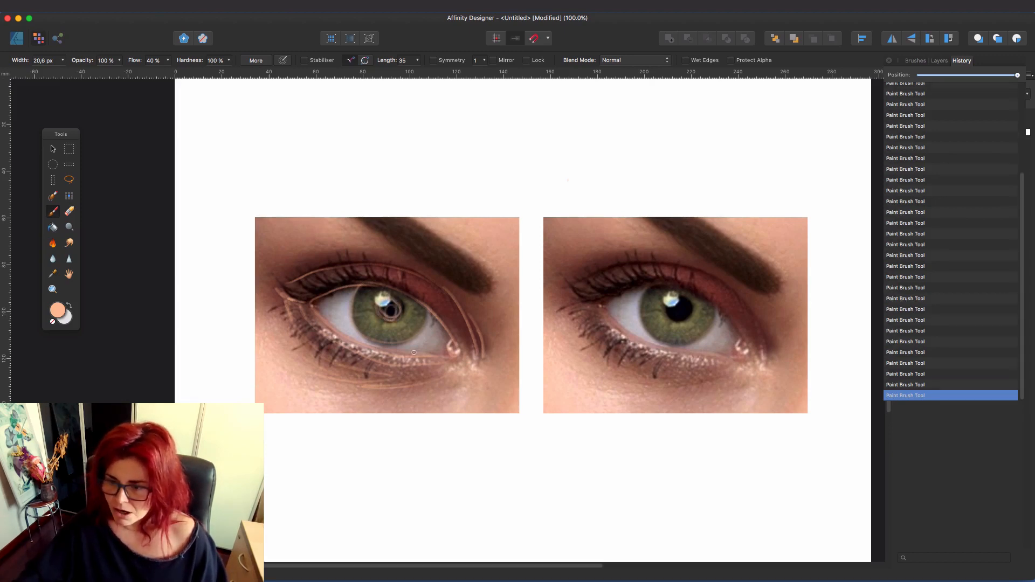
Hide the upper Background photo layer so only the sketch shows, and widen the brush to 47.6 px.
{"action": "left_click", "coordinate": [940, 61]}
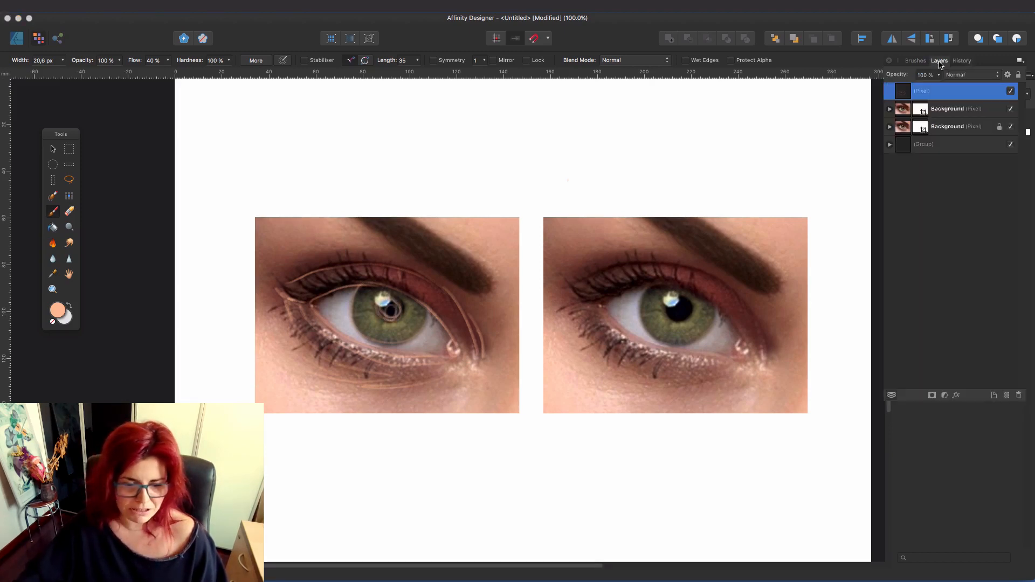
{"action": "left_click", "coordinate": [1011, 110]}
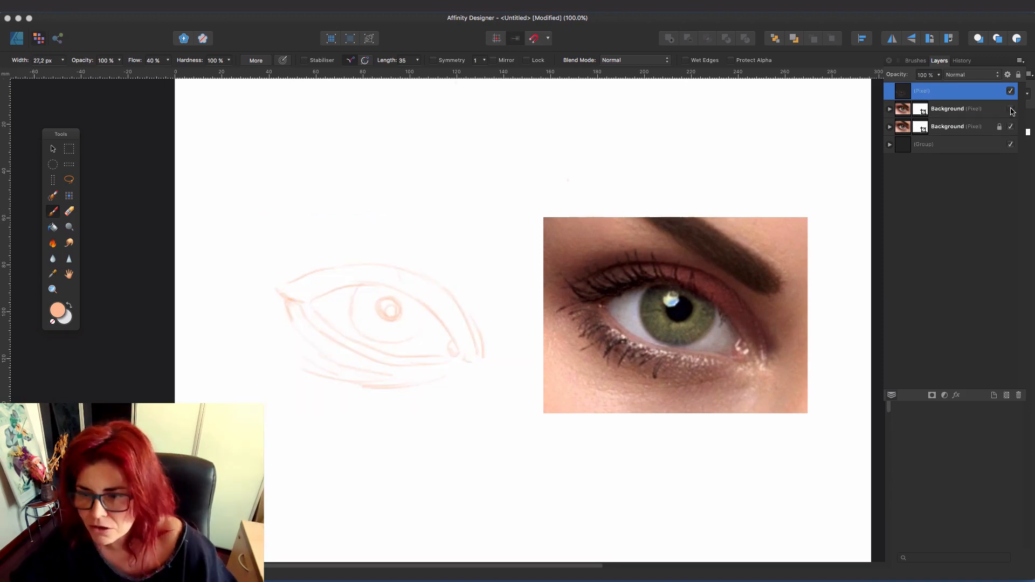
{"action": "key", "text": "bracketright"}
{"action": "key", "text": "bracketright"}
{"action": "key", "text": "bracketright"}
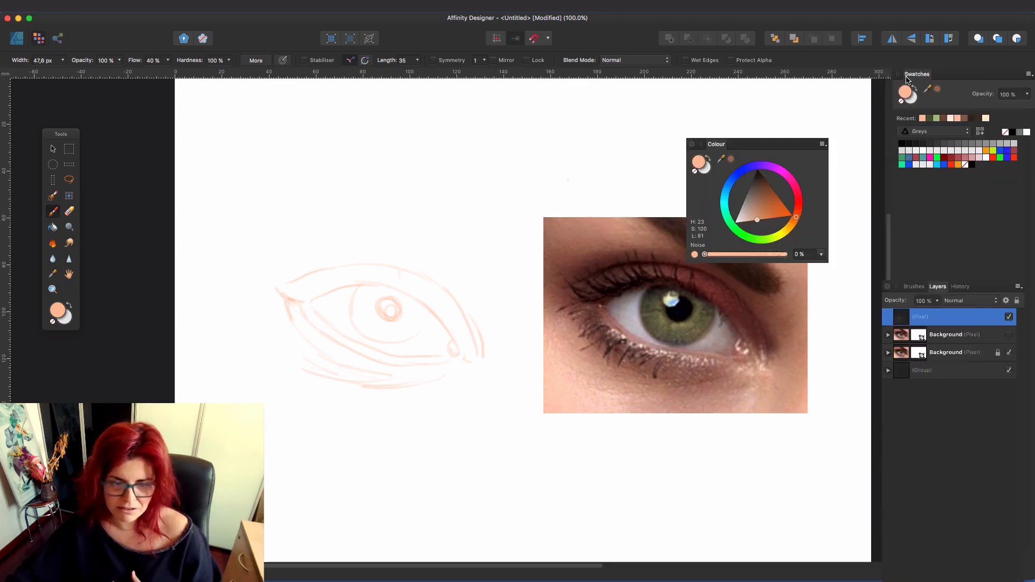
Place the swatches over the canvas and create a document palette from the document's colours.
{"action": "left_click_drag", "start_coordinate": [907, 76], "coordinate": [497, 96]}
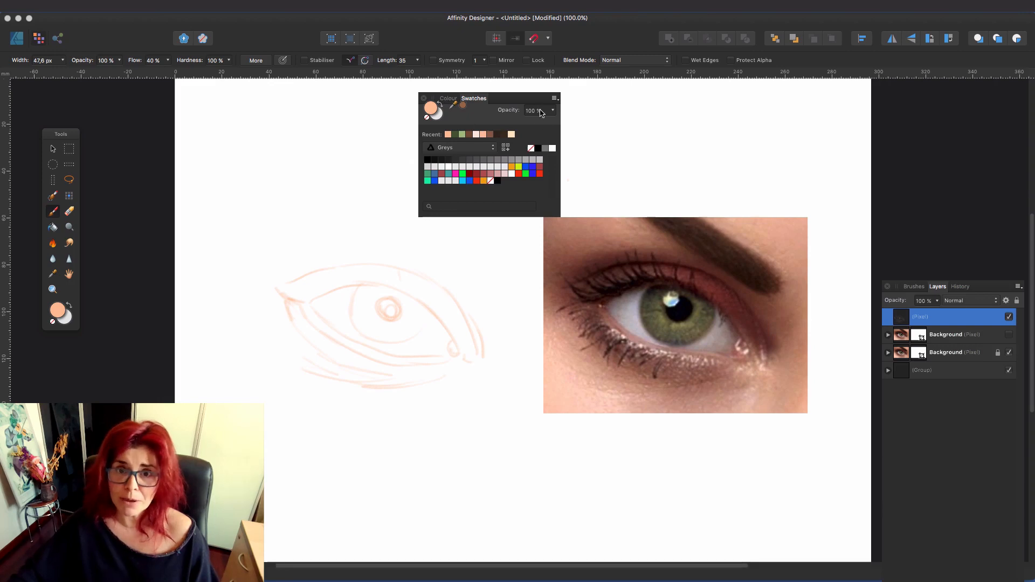
{"action": "left_click", "coordinate": [555, 99]}
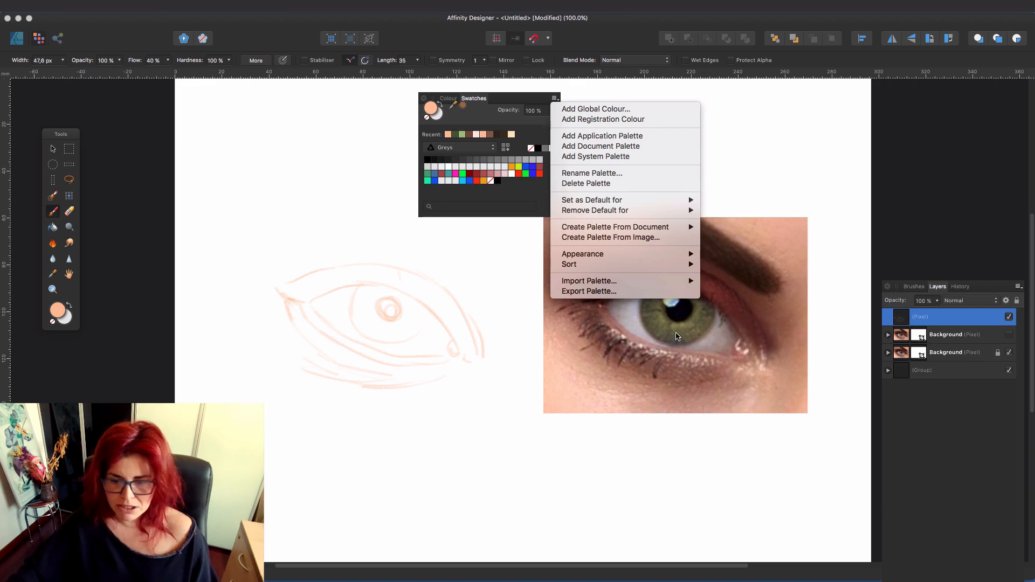
{"action": "mouse_move", "coordinate": [586, 230]}
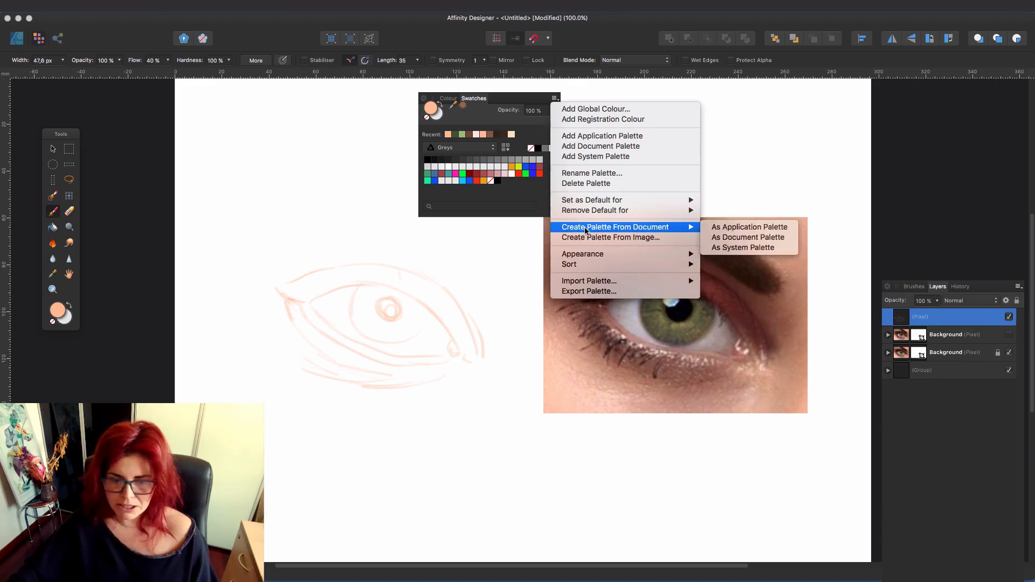
{"action": "left_click", "coordinate": [766, 238]}
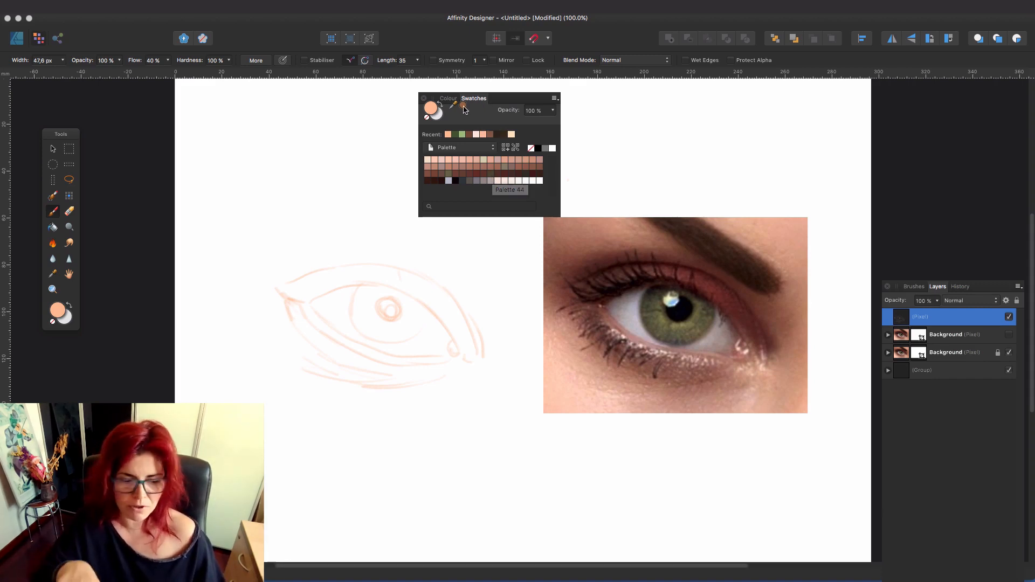
Set the brush colour to dark reddish brown (H 8, S 60, L 24) and the brush width to 67.6 px.
{"action": "left_click", "coordinate": [448, 98]}
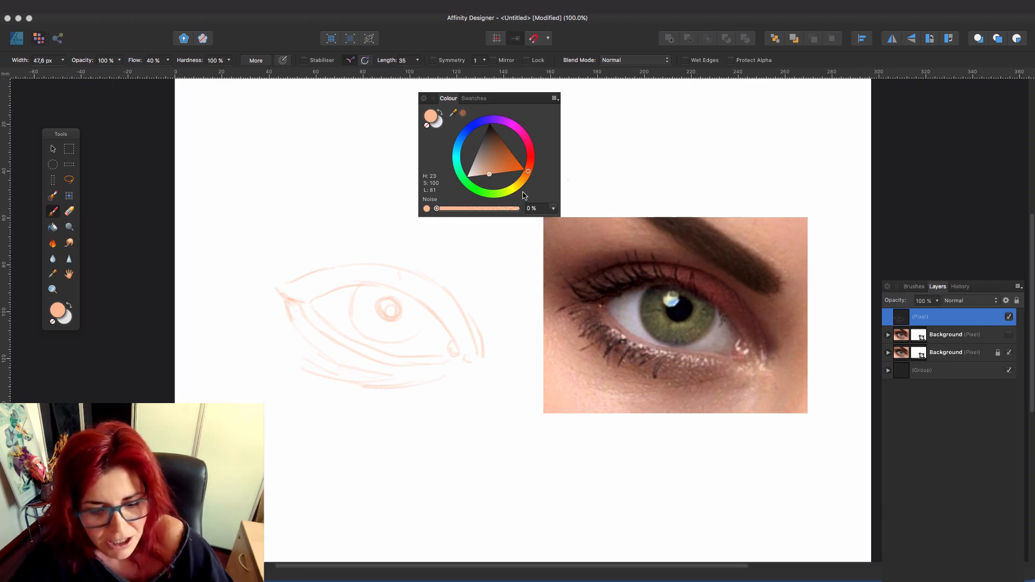
{"action": "key", "text": "bracketright"}
{"action": "key", "text": "bracketleft"}
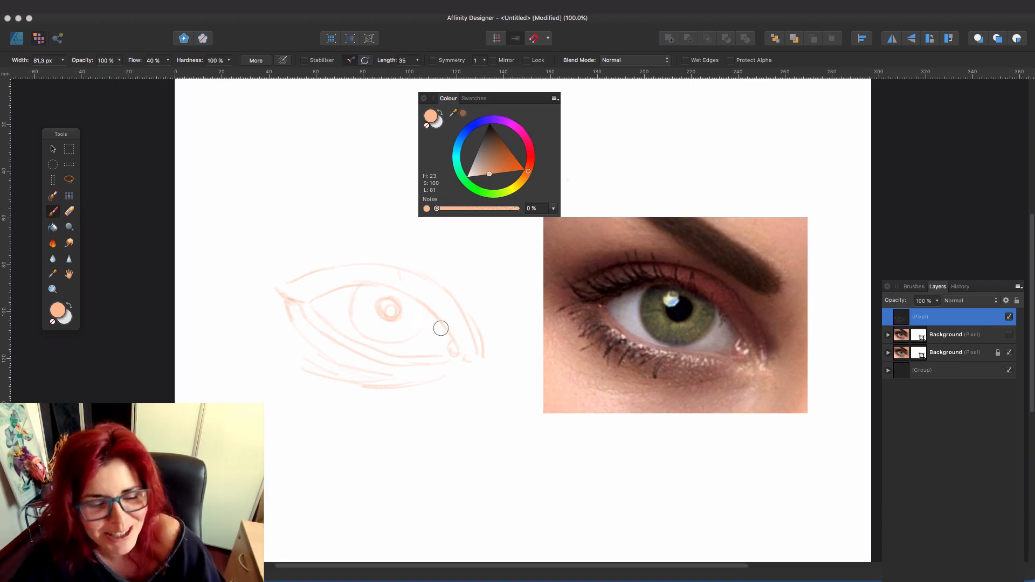
{"action": "left_click", "coordinate": [494, 144]}
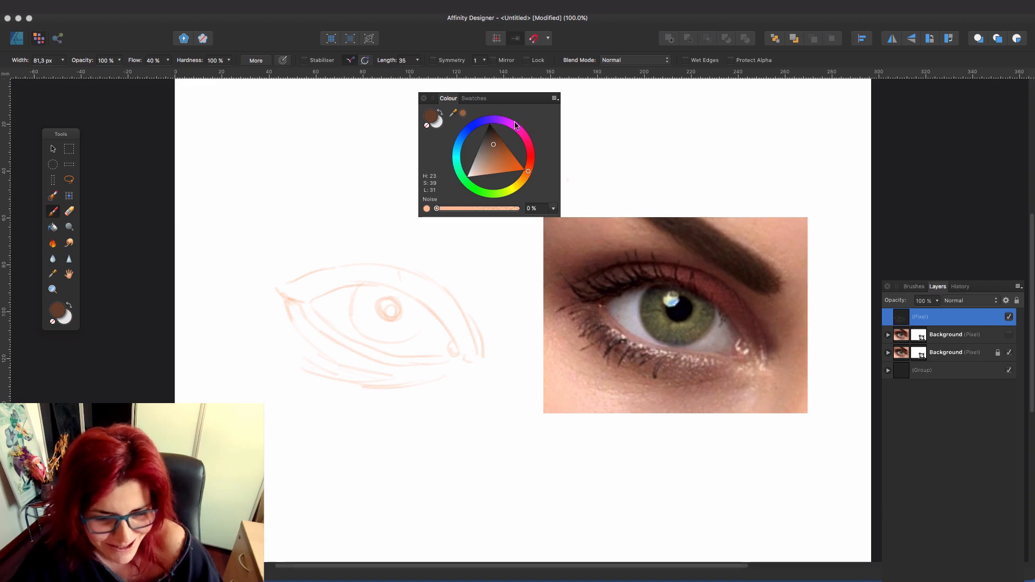
{"action": "left_click_drag", "start_coordinate": [528, 172], "coordinate": [531, 162]}
{"action": "left_click", "coordinate": [497, 138]}
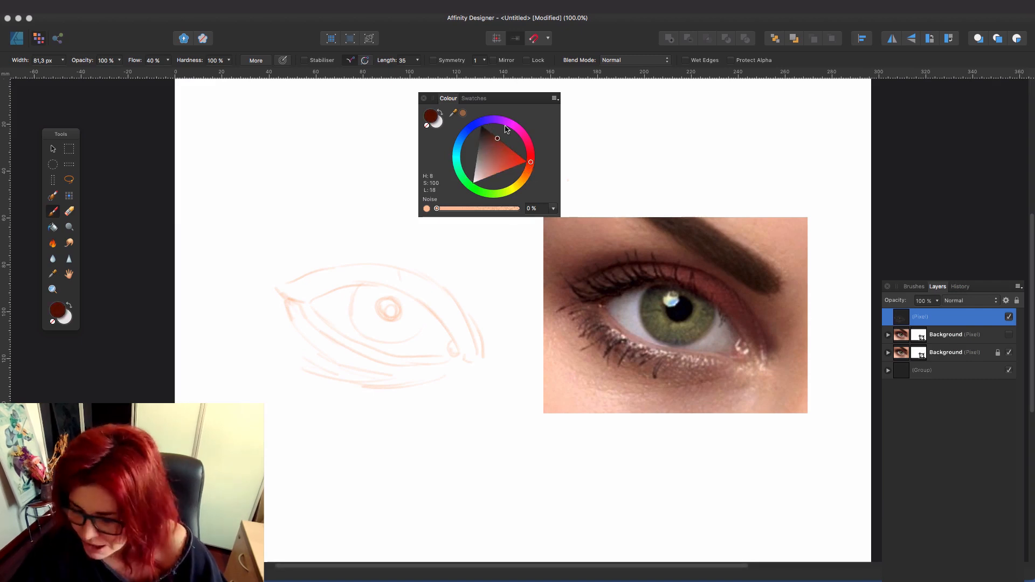
{"action": "left_click", "coordinate": [493, 141]}
{"action": "key", "text": "bracketleft"}
{"action": "key", "text": "bracketleft"}
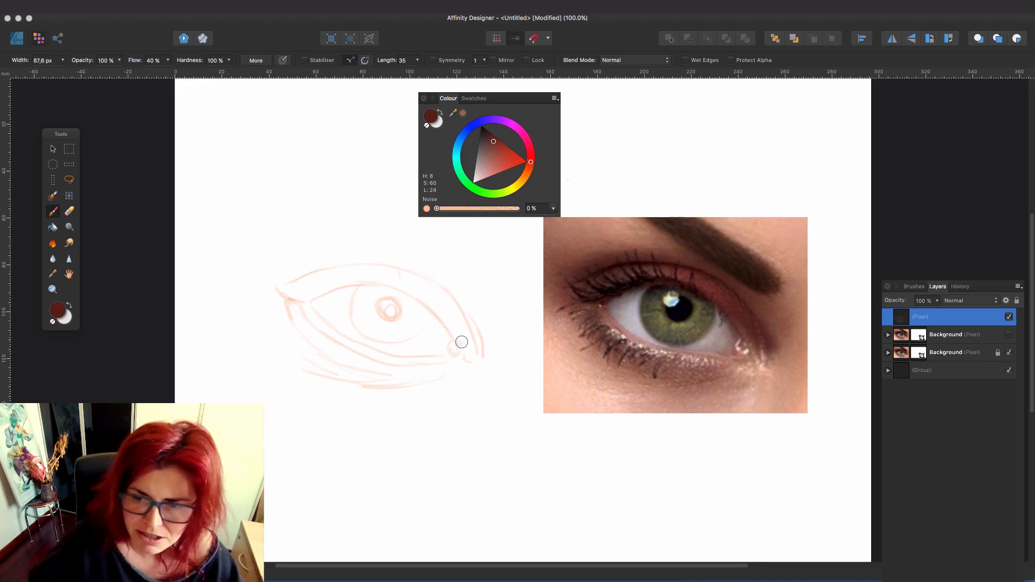
{"action": "key", "text": "bracketright"}
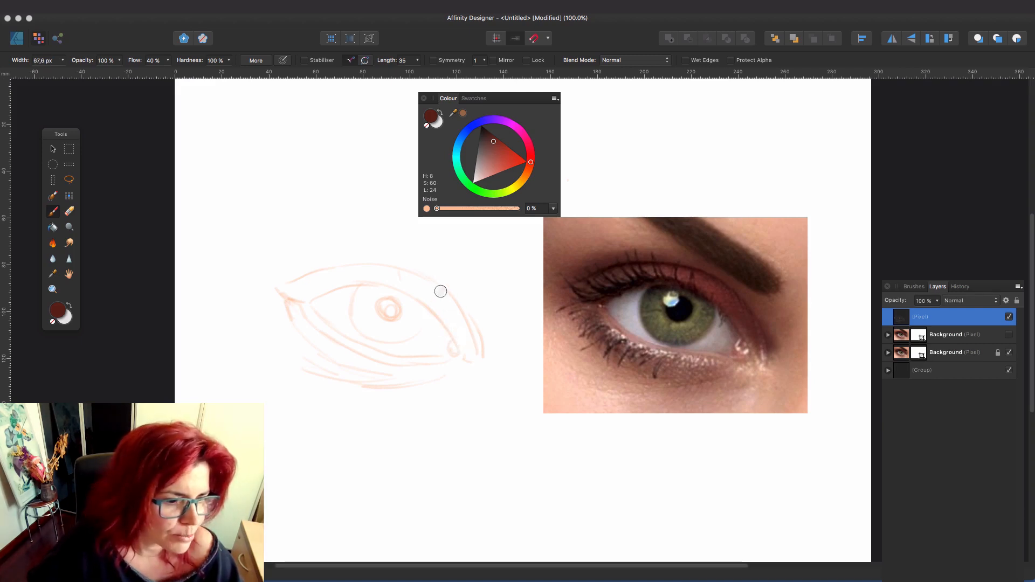
Set the brush opacity to 61%, the hardness to 0% and the width to 135.9 px.
{"action": "left_click", "coordinate": [119, 60]}
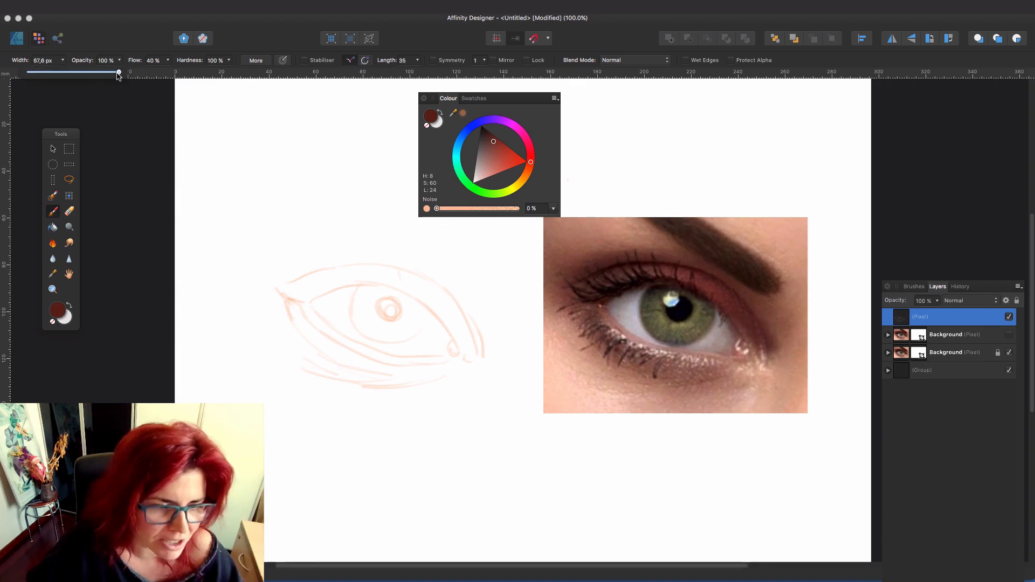
{"action": "left_click_drag", "start_coordinate": [80, 76], "coordinate": [84, 76]}
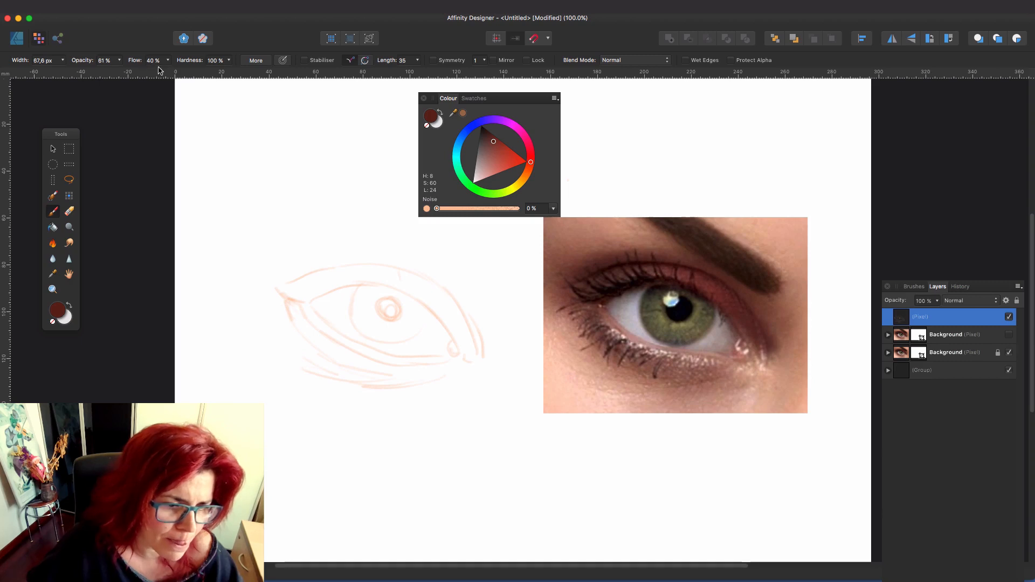
{"action": "left_click", "coordinate": [229, 64]}
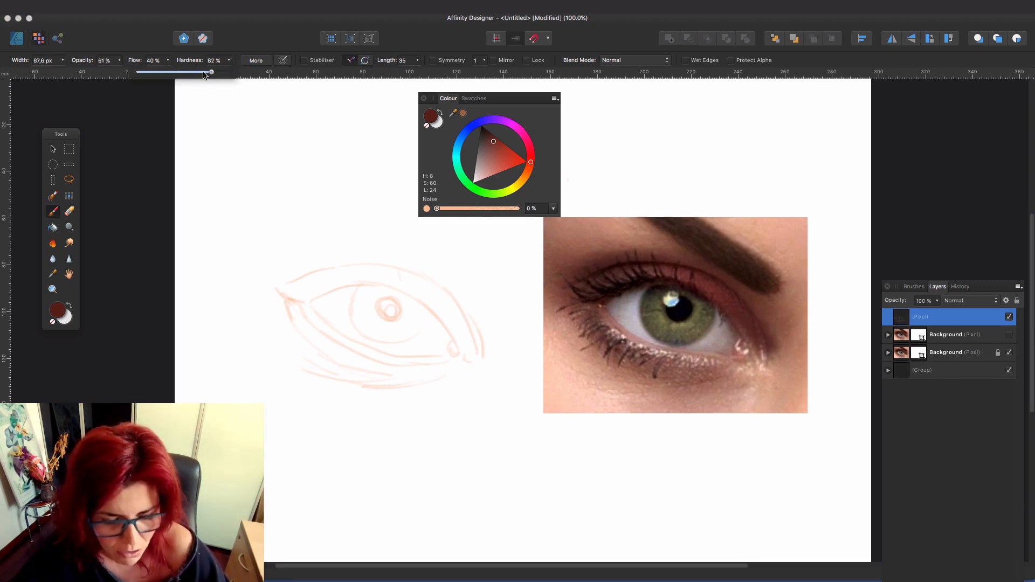
{"action": "left_click_drag", "start_coordinate": [204, 74], "coordinate": [136, 74]}
{"action": "key", "text": "bracketright"}
{"action": "key", "text": "bracketright"}
{"action": "key", "text": "bracketright"}
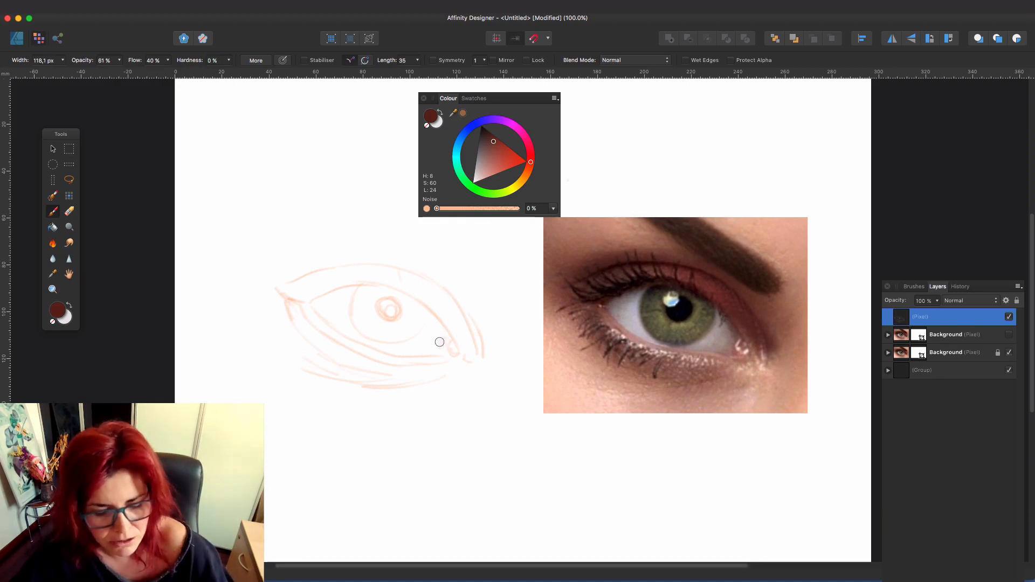
{"action": "key", "text": "bracketright"}
Undo the dark test stroke and paint the upper eyelid band in light pink (H 8, S 100, L 85).
{"action": "left_click_drag", "start_coordinate": [458, 337], "coordinate": [418, 290]}
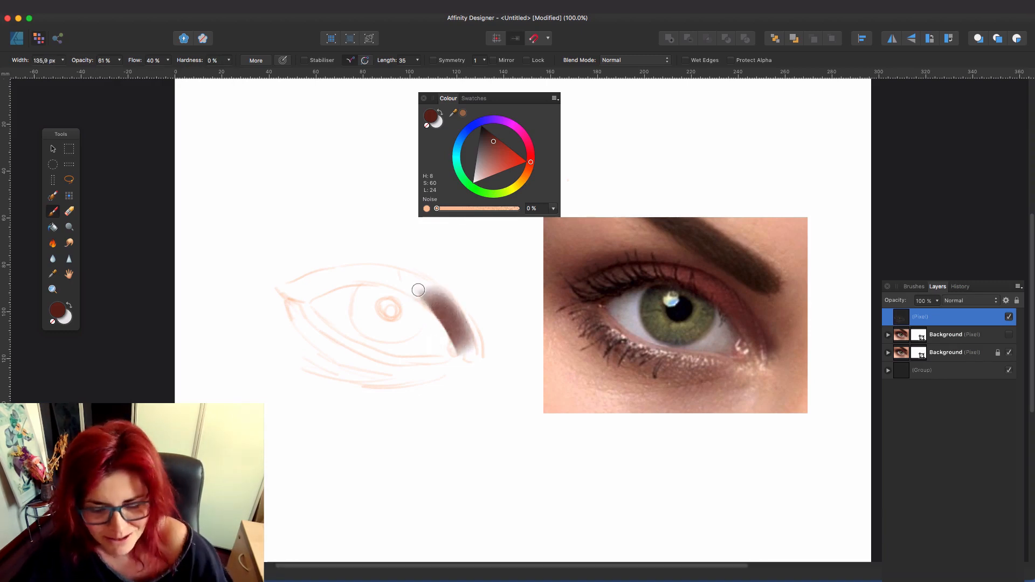
{"action": "key", "text": "super+z"}
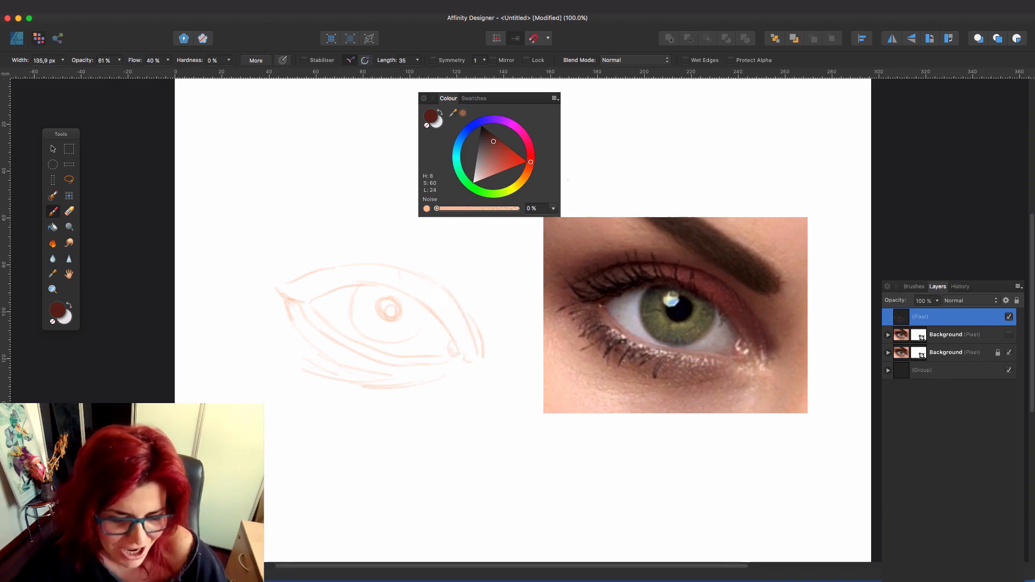
{"action": "left_click", "coordinate": [488, 178]}
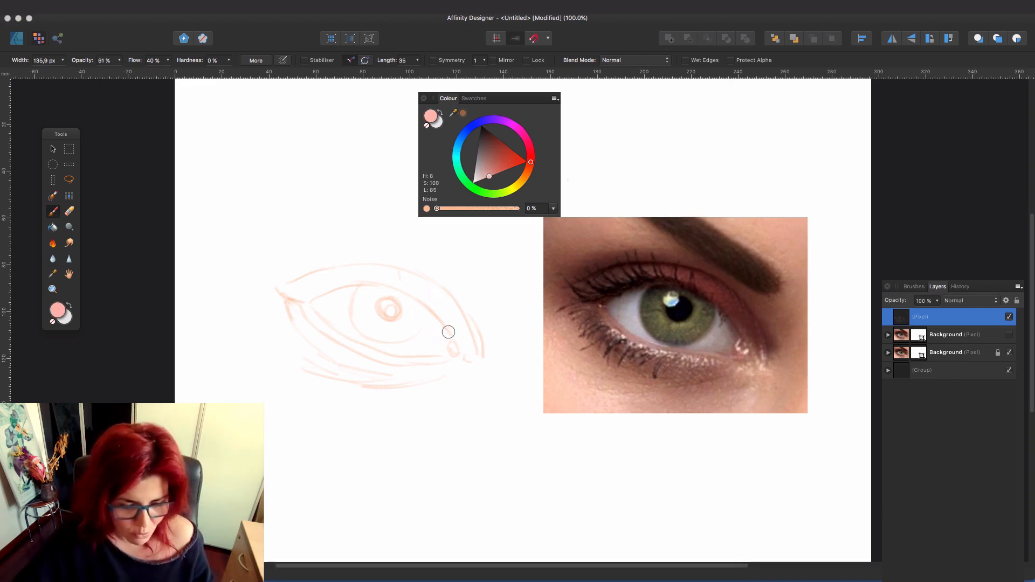
{"action": "mouse_move", "coordinate": [455, 348]}
{"action": "left_mouse_down"}
{"action": "mouse_move", "coordinate": [442, 310]}
{"action": "mouse_move", "coordinate": [457, 324]}
{"action": "mouse_move", "coordinate": [427, 291]}
{"action": "left_mouse_up"}
{"action": "mouse_move", "coordinate": [354, 277]}
{"action": "left_mouse_down"}
{"action": "mouse_move", "coordinate": [300, 291]}
{"action": "mouse_move", "coordinate": [388, 275]}
{"action": "left_mouse_up"}
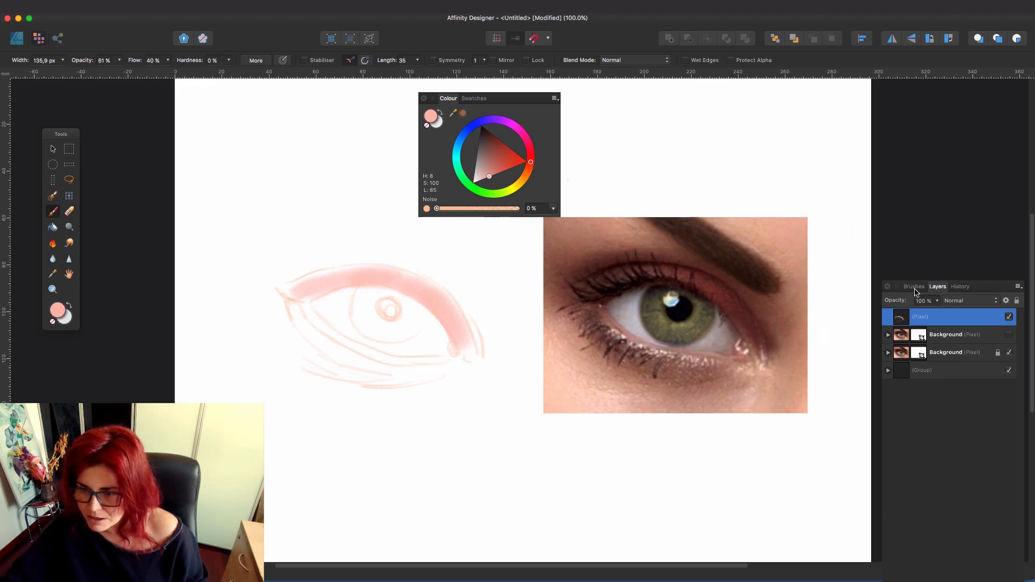
Reposition the brush list beside the canvas and select the soft 256 px brush from the custom brush set.
{"action": "left_click", "coordinate": [914, 287]}
{"action": "mouse_move", "coordinate": [933, 292]}
{"action": "left_mouse_down"}
{"action": "mouse_move", "coordinate": [915, 75]}
{"action": "mouse_move", "coordinate": [943, 91]}
{"action": "left_mouse_up"}
{"action": "left_click", "coordinate": [955, 117]}
{"action": "left_click", "coordinate": [960, 181]}
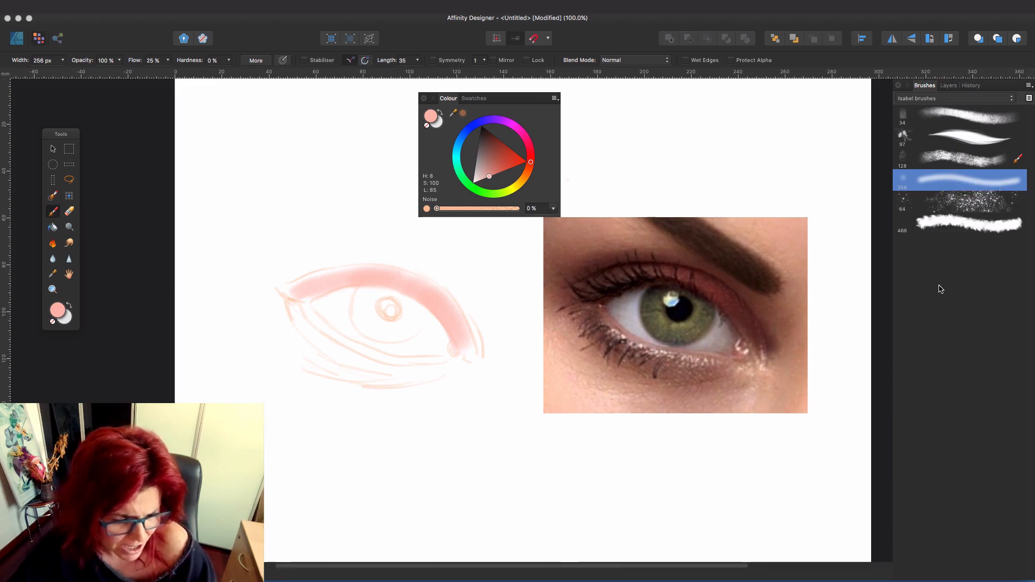
Try painting the lower eyelid band in light pink with a smaller width of the soft brush.
{"action": "key", "text": "bracketleft"}
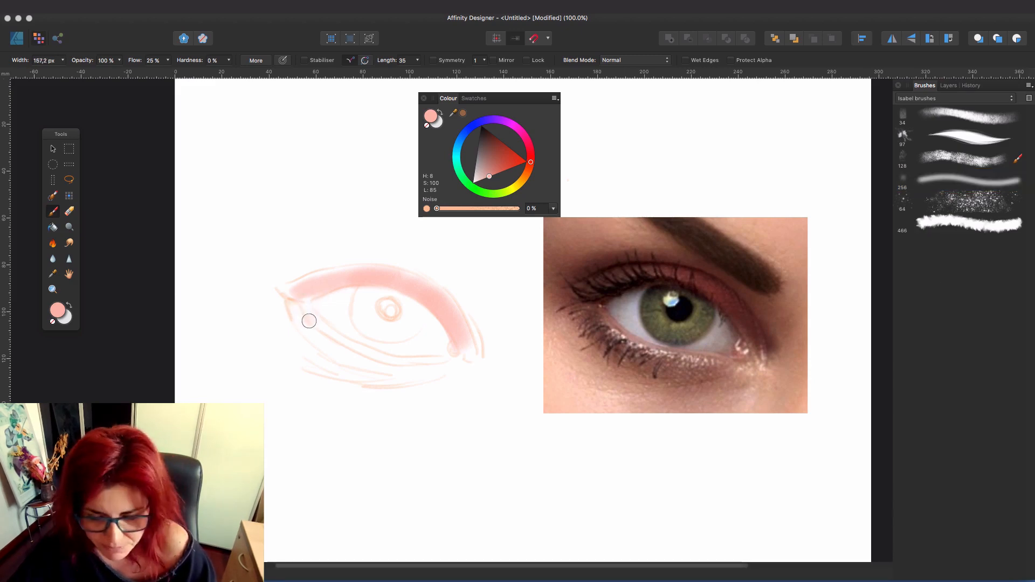
{"action": "key", "text": "bracketright"}
{"action": "mouse_move", "coordinate": [294, 296]}
{"action": "left_mouse_down"}
{"action": "mouse_move", "coordinate": [310, 330]}
{"action": "mouse_move", "coordinate": [296, 311]}
{"action": "mouse_move", "coordinate": [356, 356]}
{"action": "mouse_move", "coordinate": [319, 339]}
{"action": "mouse_move", "coordinate": [397, 371]}
{"action": "mouse_move", "coordinate": [447, 372]}
{"action": "mouse_move", "coordinate": [348, 369]}
{"action": "mouse_move", "coordinate": [470, 353]}
{"action": "mouse_move", "coordinate": [467, 315]}
{"action": "mouse_move", "coordinate": [417, 281]}
{"action": "mouse_move", "coordinate": [447, 308]}
{"action": "mouse_move", "coordinate": [443, 296]}
{"action": "mouse_move", "coordinate": [377, 275]}
{"action": "mouse_move", "coordinate": [288, 295]}
{"action": "mouse_move", "coordinate": [307, 302]}
{"action": "mouse_move", "coordinate": [295, 301]}
{"action": "mouse_move", "coordinate": [337, 339]}
{"action": "left_mouse_up"}
{"action": "key", "text": "bracketleft"}
{"action": "key", "text": "bracketleft"}
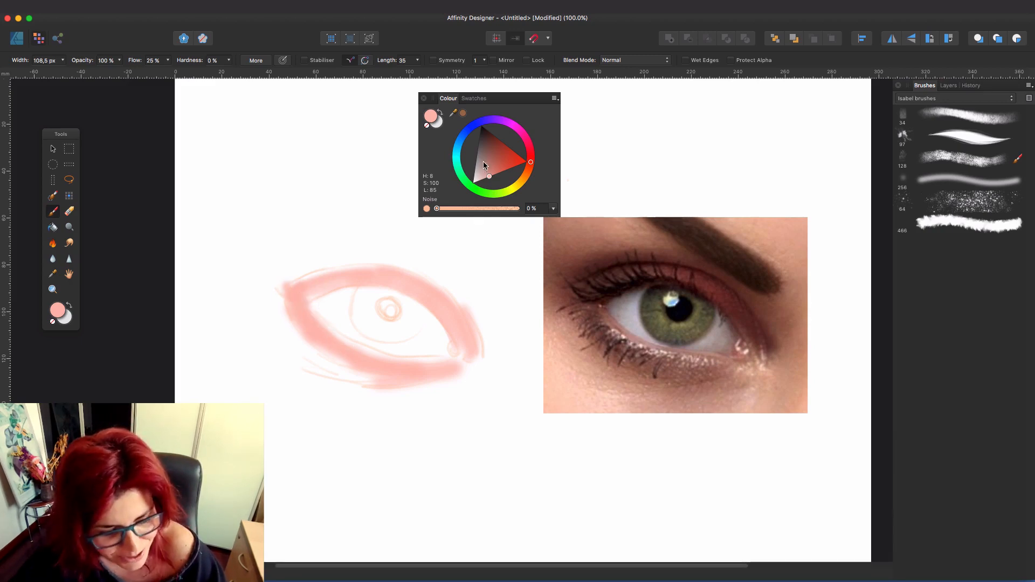
Set the brush colour to dark green (H 86, S 80, L 22) and adjust the brush width to 101.4 px.
{"action": "left_click", "coordinate": [497, 196]}
{"action": "left_click", "coordinate": [510, 153]}
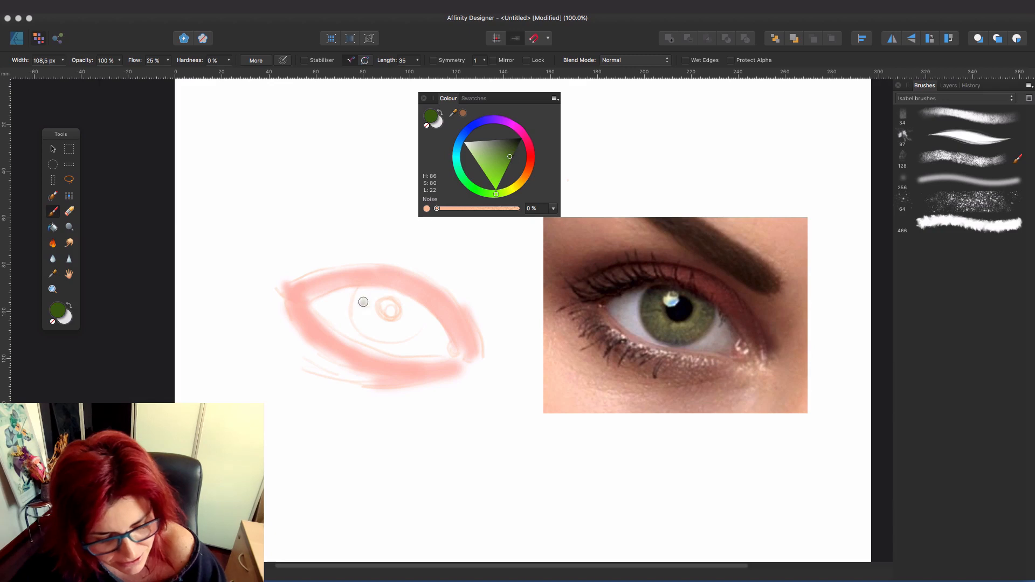
{"action": "key", "text": "bracketright"}
{"action": "key", "text": "bracketright"}
{"action": "key", "text": "bracketright"}
Try painting the iris ring green, and undo those strokes together with the pink ones on the lower lid.
{"action": "mouse_move", "coordinate": [361, 295]}
{"action": "left_mouse_down"}
{"action": "mouse_move", "coordinate": [363, 330]}
{"action": "mouse_move", "coordinate": [419, 312]}
{"action": "mouse_move", "coordinate": [372, 324]}
{"action": "mouse_move", "coordinate": [365, 310]}
{"action": "mouse_move", "coordinate": [374, 329]}
{"action": "left_mouse_up"}
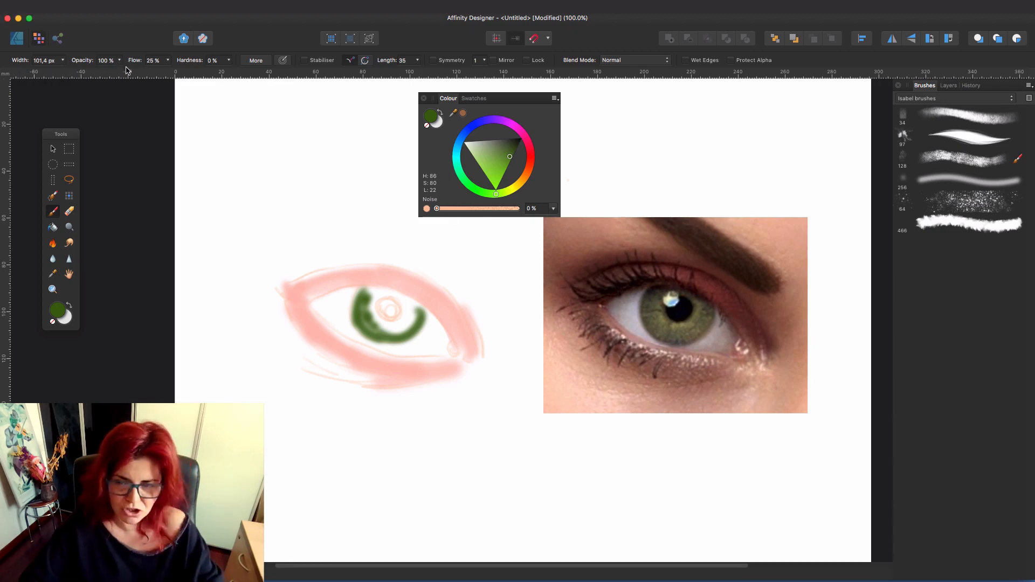
{"action": "key", "text": "super+z"}
{"action": "key", "text": "super+z"}
{"action": "key", "text": "super+z"}
{"action": "key", "text": "super+z"}
{"action": "key", "text": "super+z"}
{"action": "key", "text": "super+z"}
{"action": "key", "text": "super+z"}
{"action": "key", "text": "super+z"}
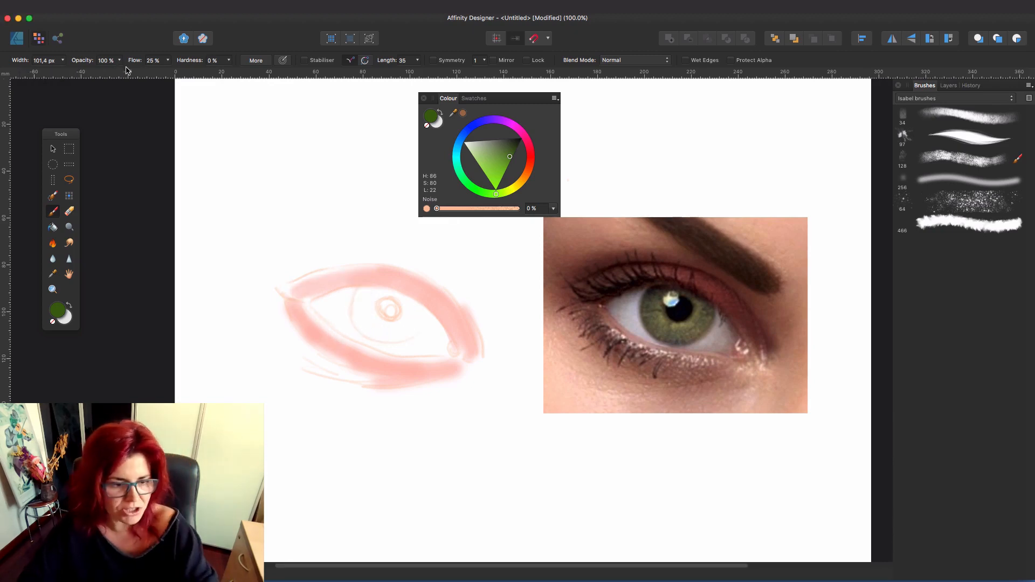
{"action": "key", "text": "super+z"}
{"action": "key", "text": "super+z"}
{"action": "key", "text": "super+z"}
{"action": "key", "text": "super+z"}
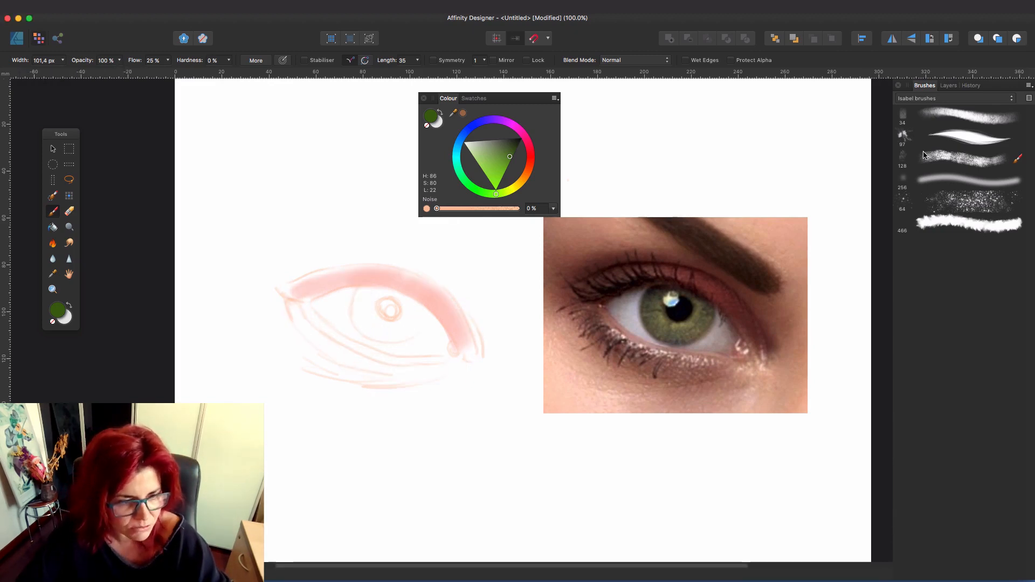
Lower the brush opacity to 57% and paint the iris dark green around the pupil.
{"action": "left_click", "coordinate": [120, 60]}
{"action": "left_click_drag", "start_coordinate": [120, 72], "coordinate": [81, 80]}
{"action": "mouse_move", "coordinate": [372, 316]}
{"action": "left_mouse_down"}
{"action": "mouse_move", "coordinate": [403, 331]}
{"action": "mouse_move", "coordinate": [412, 310]}
{"action": "mouse_move", "coordinate": [413, 325]}
{"action": "mouse_move", "coordinate": [365, 316]}
{"action": "mouse_move", "coordinate": [372, 299]}
{"action": "mouse_move", "coordinate": [385, 329]}
{"action": "mouse_move", "coordinate": [369, 314]}
{"action": "mouse_move", "coordinate": [372, 299]}
{"action": "mouse_move", "coordinate": [385, 295]}
{"action": "mouse_move", "coordinate": [411, 315]}
{"action": "mouse_move", "coordinate": [362, 299]}
{"action": "mouse_move", "coordinate": [359, 317]}
{"action": "mouse_move", "coordinate": [394, 333]}
{"action": "mouse_move", "coordinate": [417, 308]}
{"action": "mouse_move", "coordinate": [413, 329]}
{"action": "mouse_move", "coordinate": [405, 301]}
{"action": "mouse_move", "coordinate": [376, 332]}
{"action": "mouse_move", "coordinate": [359, 296]}
{"action": "mouse_move", "coordinate": [363, 312]}
{"action": "mouse_move", "coordinate": [400, 327]}
{"action": "mouse_move", "coordinate": [383, 336]}
{"action": "mouse_move", "coordinate": [395, 329]}
{"action": "mouse_move", "coordinate": [378, 335]}
{"action": "mouse_move", "coordinate": [361, 314]}
{"action": "mouse_move", "coordinate": [366, 327]}
{"action": "mouse_move", "coordinate": [414, 328]}
{"action": "mouse_move", "coordinate": [357, 301]}
{"action": "mouse_move", "coordinate": [365, 322]}
{"action": "mouse_move", "coordinate": [399, 325]}
{"action": "mouse_move", "coordinate": [364, 295]}
{"action": "mouse_move", "coordinate": [407, 304]}
{"action": "mouse_move", "coordinate": [367, 314]}
{"action": "left_mouse_up"}
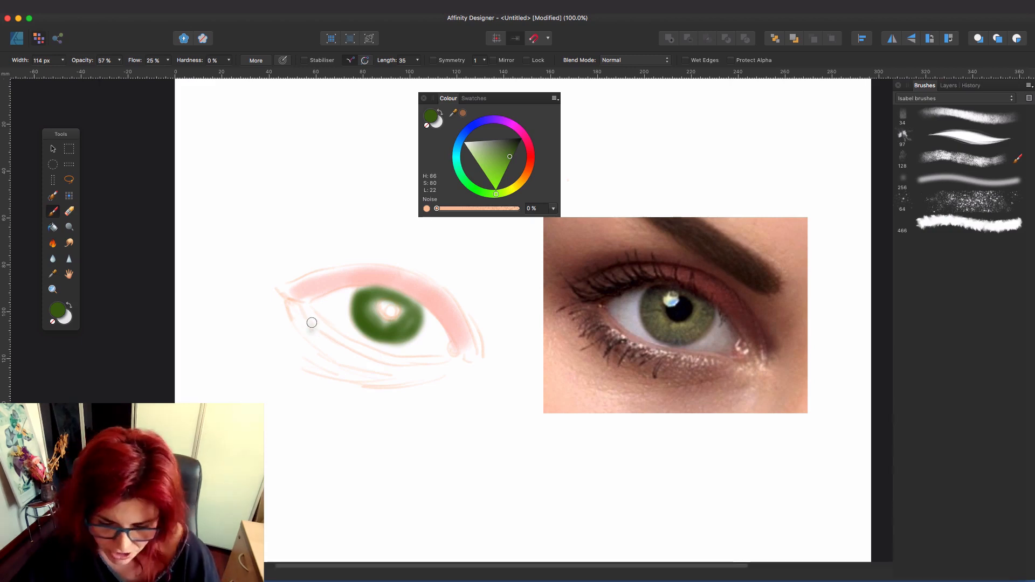
Paint the lower eyelid rim in a light pink palette swatch with the brush reduced to about 94.7 px.
{"action": "left_click", "coordinate": [474, 98]}
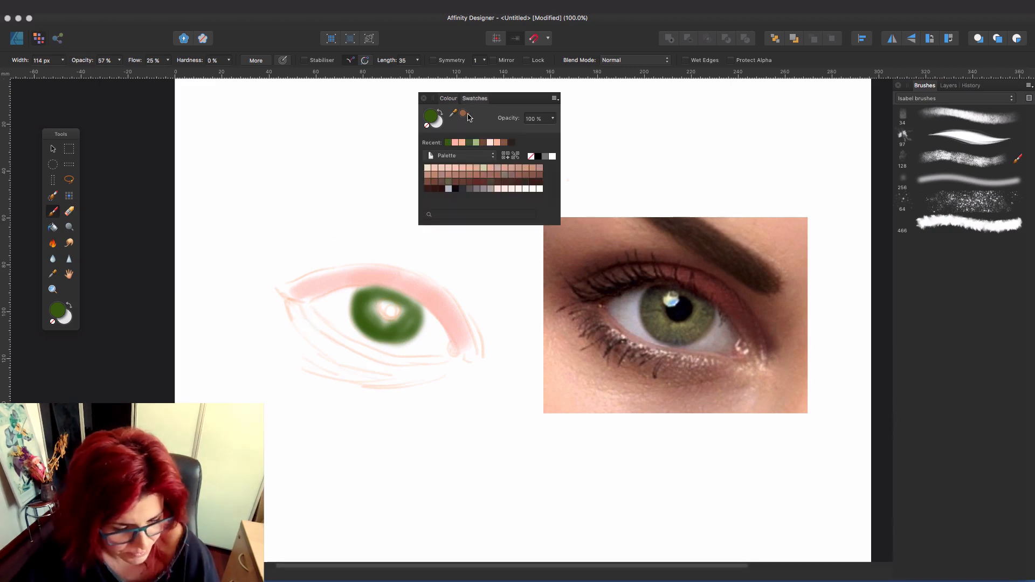
{"action": "left_click", "coordinate": [470, 168]}
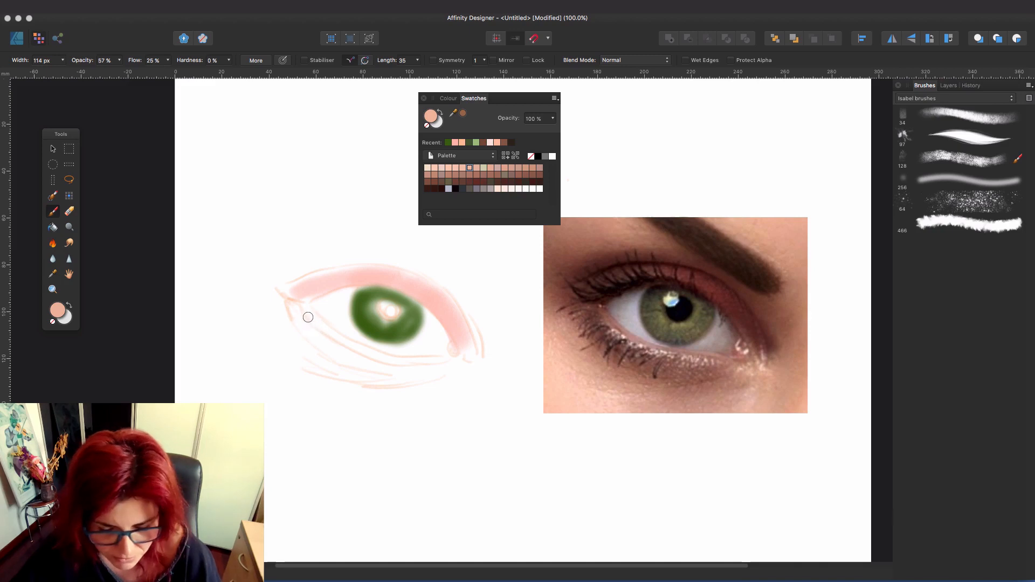
{"action": "key", "text": "bracketleft"}
{"action": "mouse_move", "coordinate": [325, 328]}
{"action": "left_mouse_down"}
{"action": "mouse_move", "coordinate": [362, 351]}
{"action": "mouse_move", "coordinate": [344, 343]}
{"action": "mouse_move", "coordinate": [440, 359]}
{"action": "left_mouse_up"}
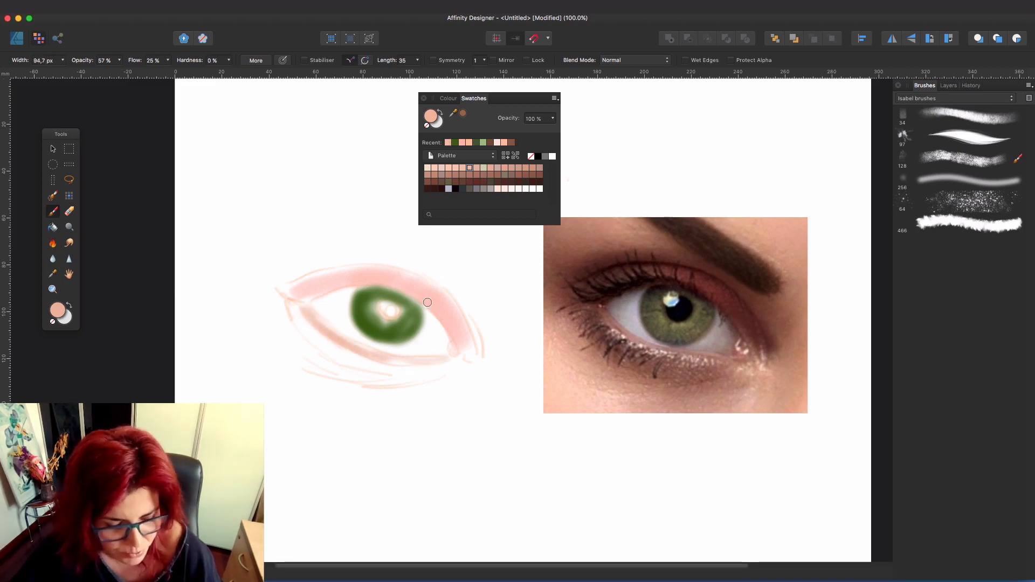
Try shading the area under the lower eyelid in a brownish pink swatch with a 125.2 px brush.
{"action": "left_click", "coordinate": [464, 175]}
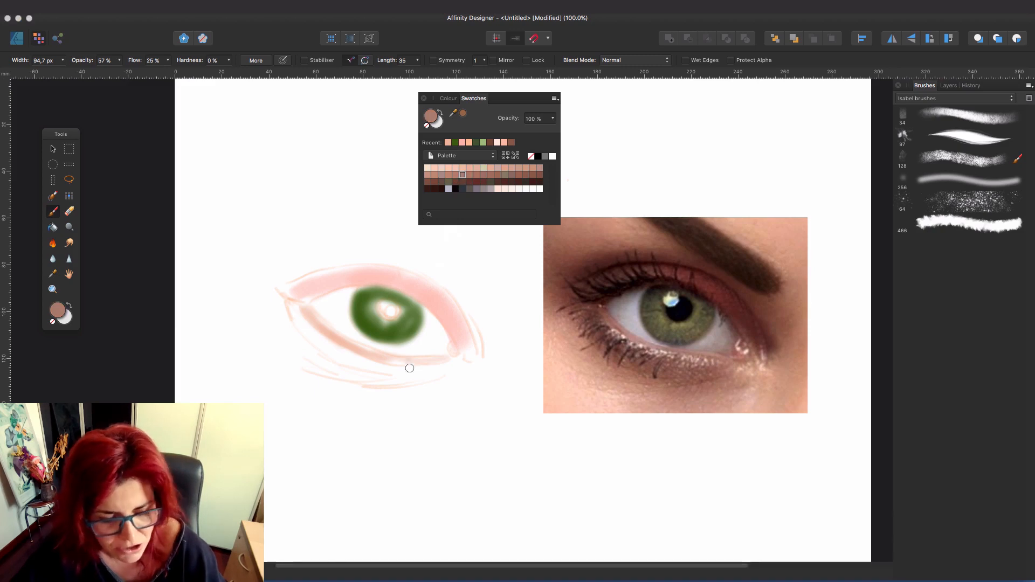
{"action": "key", "text": "bracketright"}
{"action": "mouse_move", "coordinate": [442, 370]}
{"action": "left_mouse_down"}
{"action": "mouse_move", "coordinate": [372, 364]}
{"action": "mouse_move", "coordinate": [413, 374]}
{"action": "mouse_move", "coordinate": [316, 337]}
{"action": "mouse_move", "coordinate": [377, 375]}
{"action": "mouse_move", "coordinate": [388, 364]}
{"action": "mouse_move", "coordinate": [364, 359]}
{"action": "left_mouse_up"}
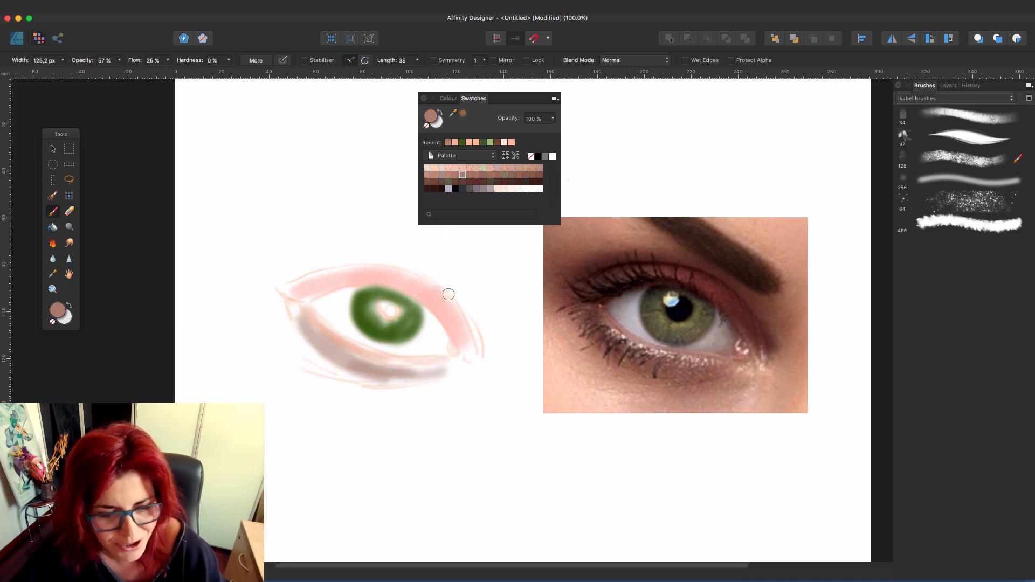
{"action": "left_click", "coordinate": [448, 98]}
{"action": "left_click", "coordinate": [473, 98]}
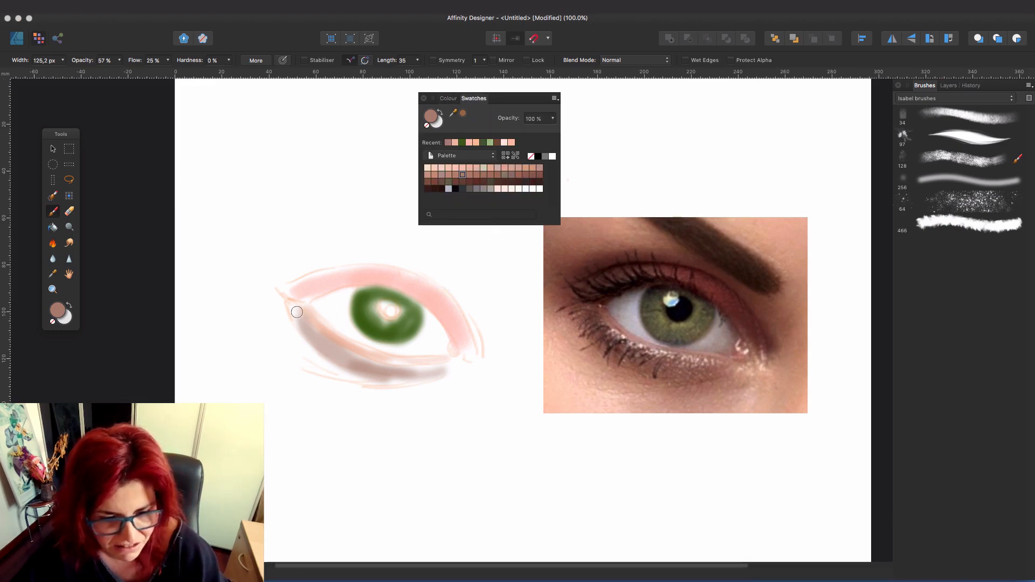
{"action": "mouse_move", "coordinate": [298, 312]}
{"action": "left_mouse_down"}
{"action": "mouse_move", "coordinate": [322, 340]}
{"action": "mouse_move", "coordinate": [383, 369]}
{"action": "left_mouse_up"}
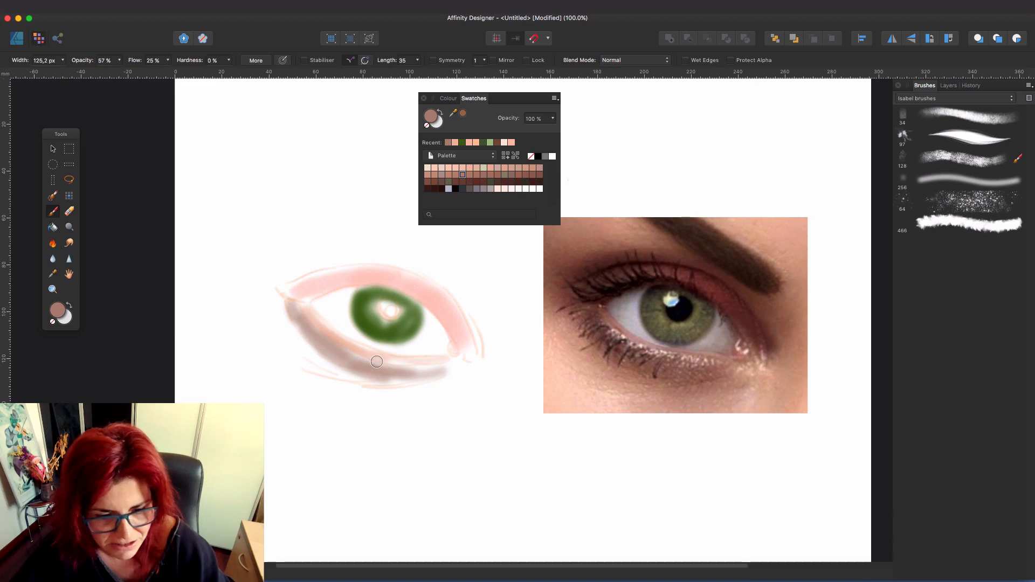
Try a muted blue (H 227) scribble below the eye, and undo it together with the brownish shading under the lower lid.
{"action": "left_click", "coordinate": [448, 99]}
{"action": "left_click", "coordinate": [467, 130]}
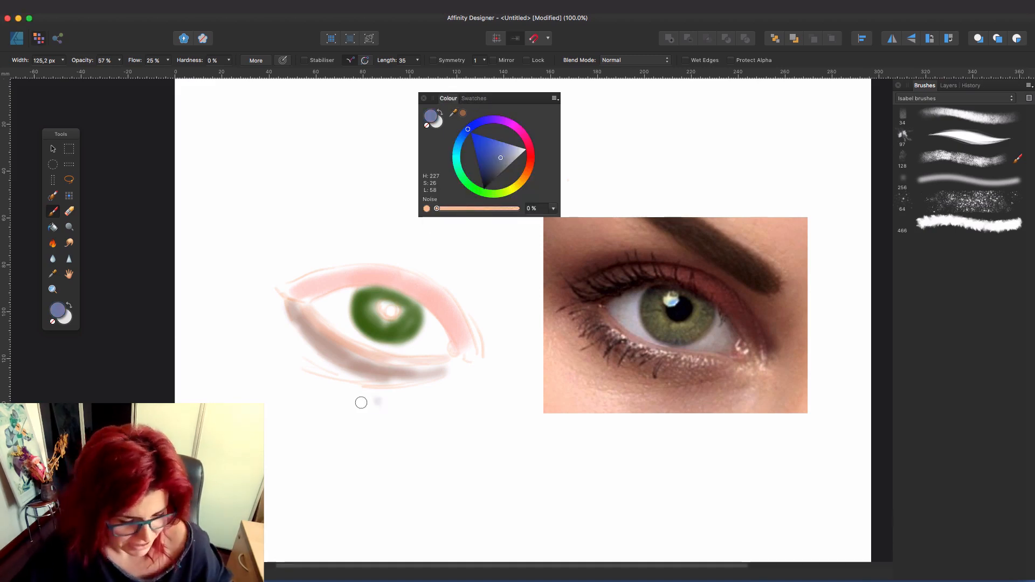
{"action": "left_click_drag", "start_coordinate": [362, 402], "coordinate": [280, 381]}
{"action": "left_click", "coordinate": [474, 98]}
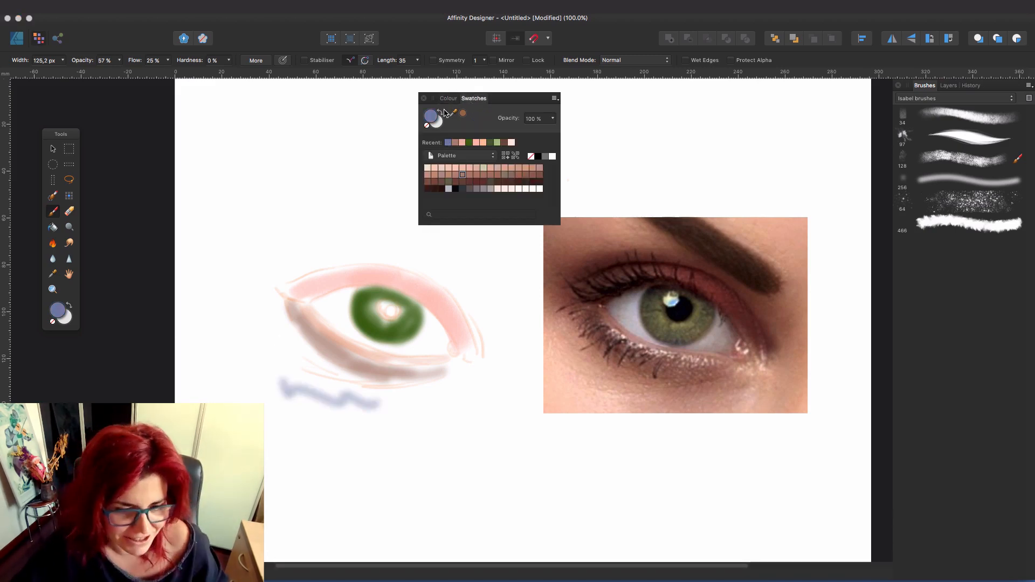
{"action": "key", "text": "super+z"}
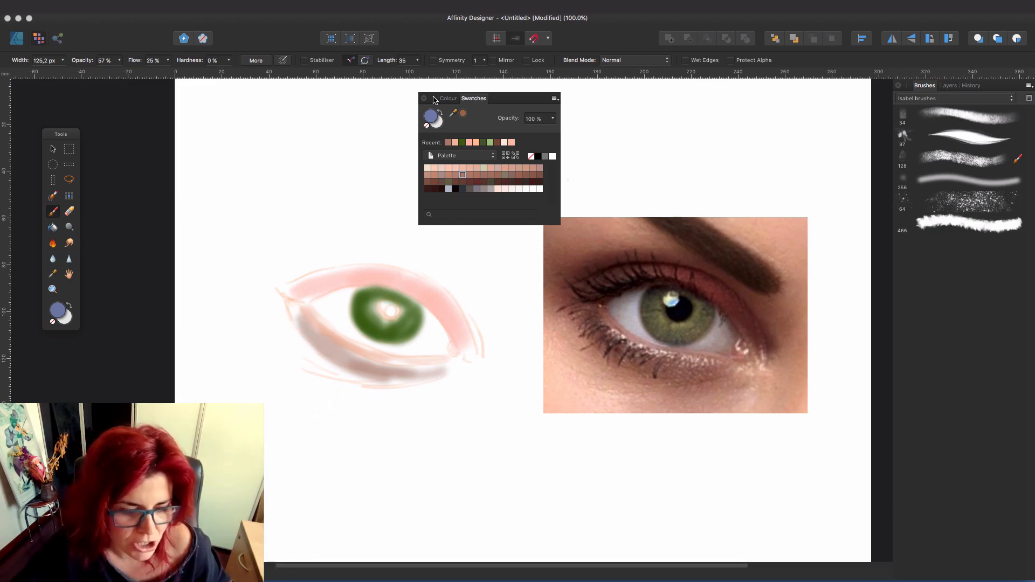
{"action": "key", "text": "super+z"}
{"action": "key", "text": "super+z"}
{"action": "key", "text": "super+z"}
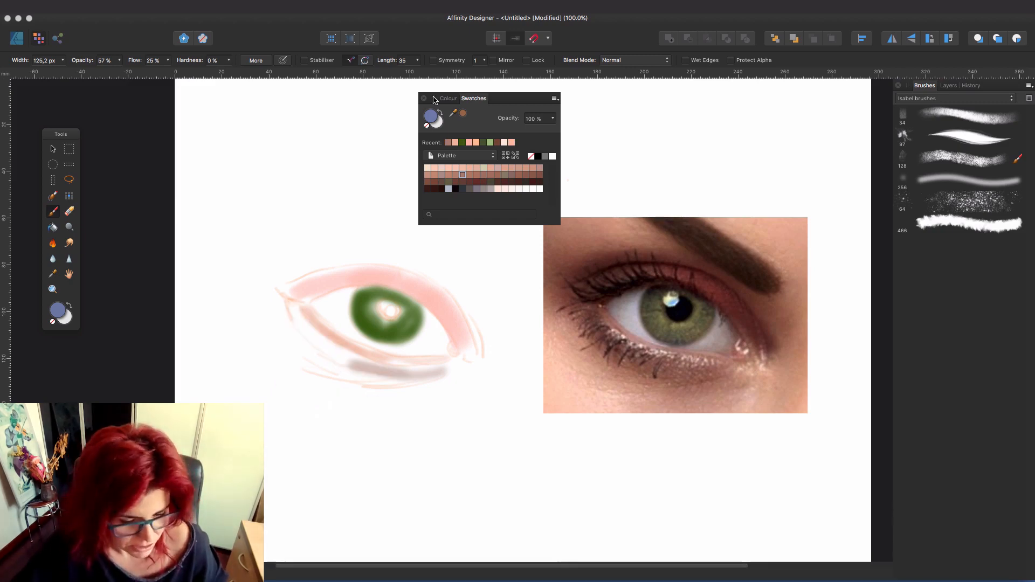
{"action": "key", "text": "super+z"}
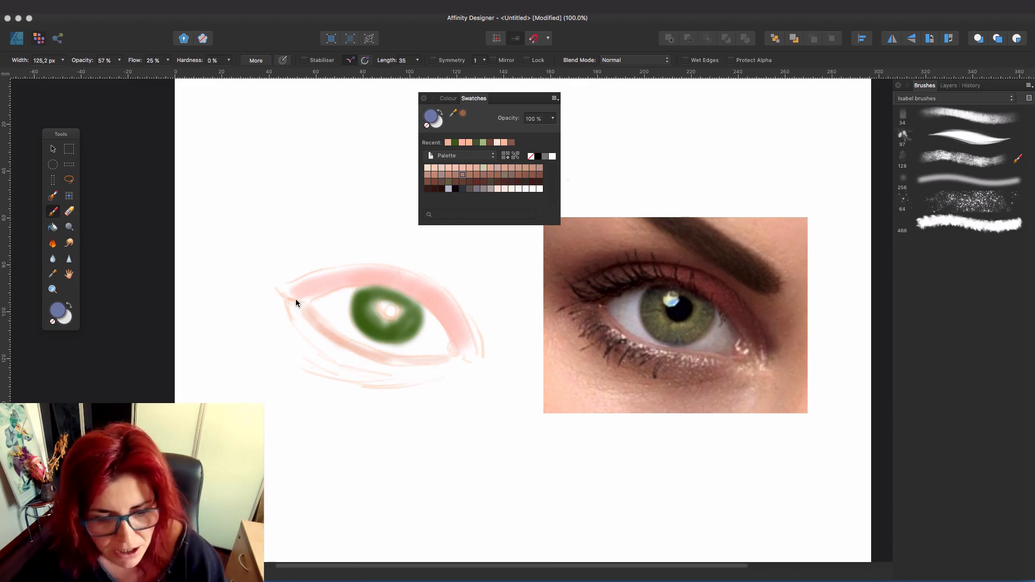
Paint the shadow under the lower eyelid and the upper lid's contour in the brownish pink swatch with a large soft brush.
{"action": "left_click", "coordinate": [447, 98]}
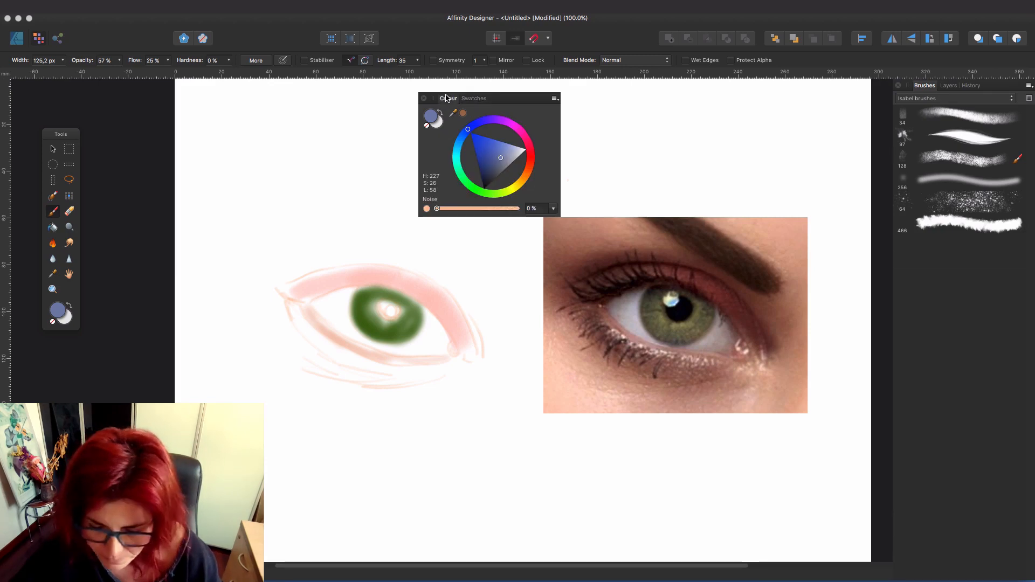
{"action": "left_click", "coordinate": [482, 100]}
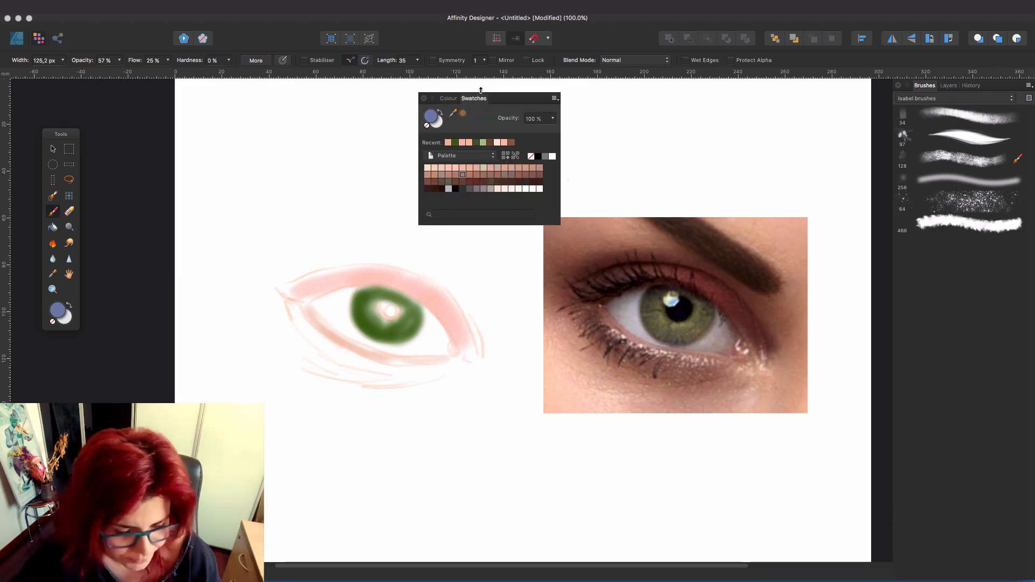
{"action": "left_click", "coordinate": [462, 177]}
{"action": "key", "text": "bracketright"}
{"action": "mouse_move", "coordinate": [427, 372]}
{"action": "left_mouse_down"}
{"action": "mouse_move", "coordinate": [384, 369]}
{"action": "mouse_move", "coordinate": [449, 363]}
{"action": "mouse_move", "coordinate": [302, 329]}
{"action": "mouse_move", "coordinate": [404, 372]}
{"action": "left_mouse_up"}
{"action": "key", "text": "bracketleft"}
{"action": "mouse_move", "coordinate": [469, 350]}
{"action": "left_mouse_down"}
{"action": "mouse_move", "coordinate": [444, 320]}
{"action": "mouse_move", "coordinate": [475, 351]}
{"action": "mouse_move", "coordinate": [302, 275]}
{"action": "mouse_move", "coordinate": [410, 269]}
{"action": "mouse_move", "coordinate": [285, 296]}
{"action": "mouse_move", "coordinate": [358, 282]}
{"action": "left_mouse_up"}
Reduce the brush width to 57 px and define the lower eyelid's edge through to the inner corner in brownish pink.
{"action": "key", "text": "bracketleft"}
{"action": "key", "text": "bracketleft"}
{"action": "key", "text": "bracketleft"}
{"action": "key", "text": "bracketleft"}
{"action": "key", "text": "bracketleft"}
{"action": "key", "text": "bracketleft"}
{"action": "key", "text": "bracketleft"}
{"action": "mouse_move", "coordinate": [345, 339]}
{"action": "left_mouse_down"}
{"action": "mouse_move", "coordinate": [309, 310]}
{"action": "mouse_move", "coordinate": [351, 343]}
{"action": "mouse_move", "coordinate": [458, 368]}
{"action": "left_mouse_up"}
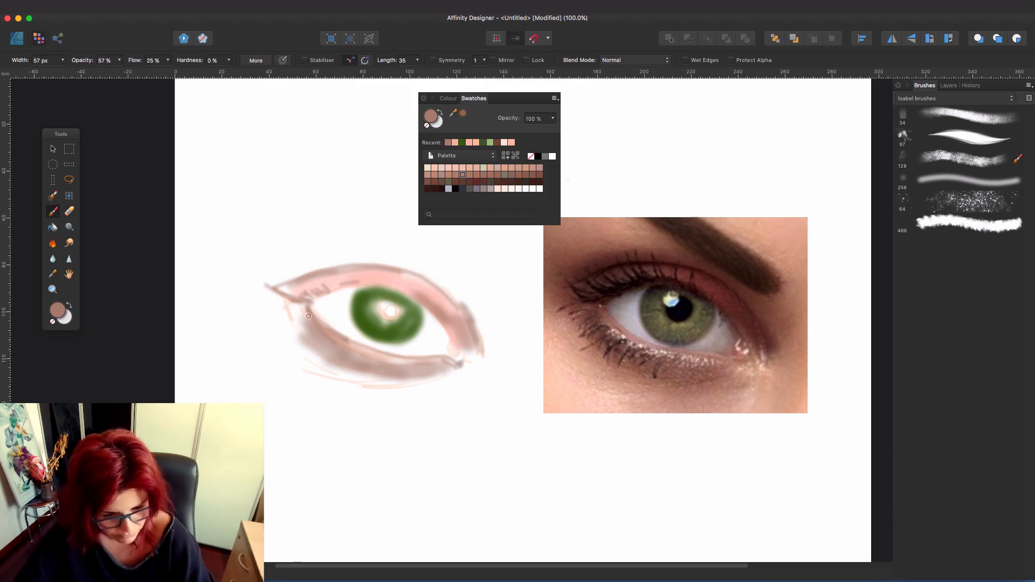
Add a thin highlight along the lower lid rim in a recent pale pink, narrowing the brush to about 34 px.
{"action": "left_click", "coordinate": [504, 143]}
{"action": "key", "text": "bracketleft"}
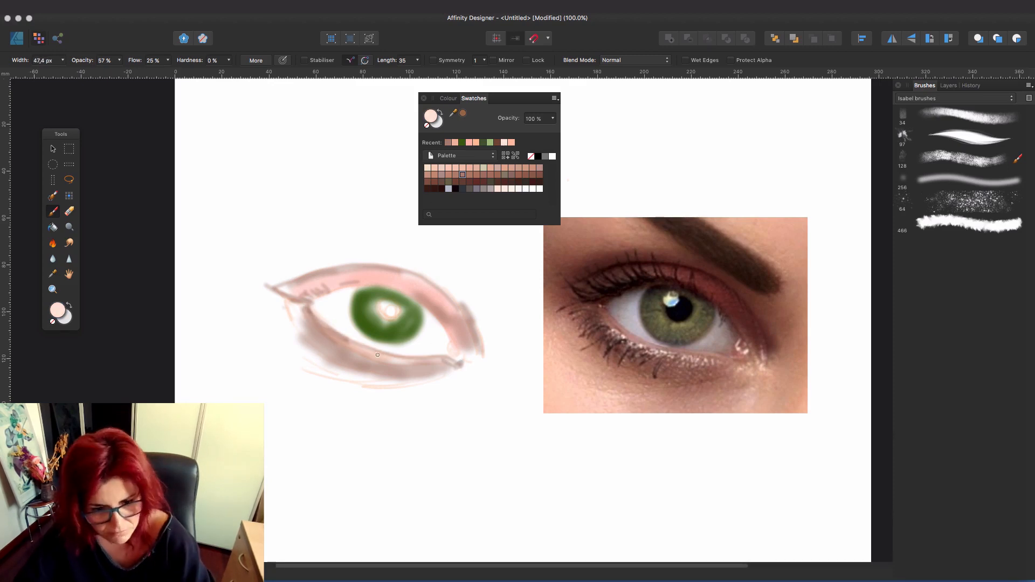
{"action": "left_click_drag", "start_coordinate": [378, 355], "coordinate": [307, 309]}
{"action": "key", "text": "bracketleft"}
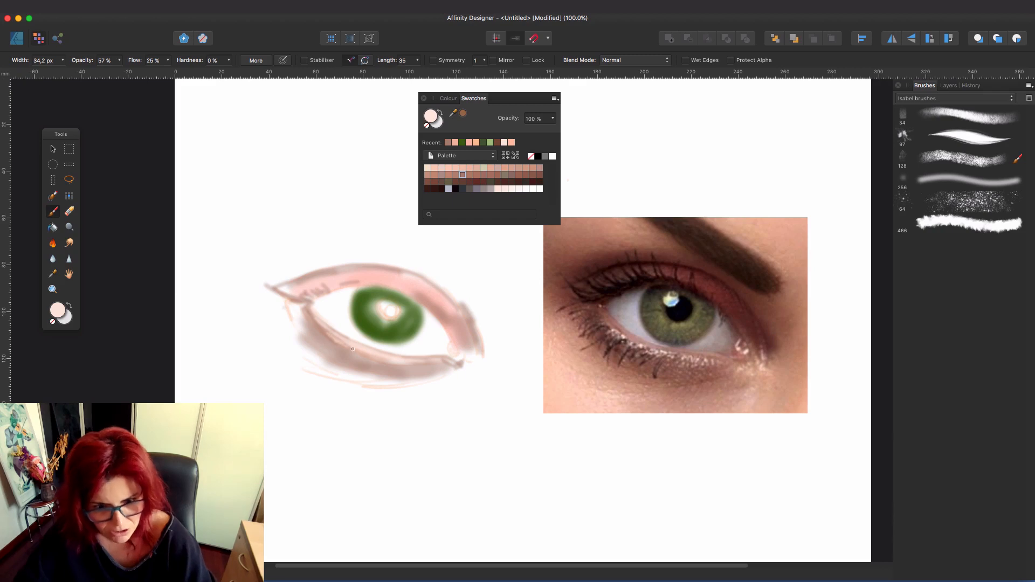
{"action": "key", "text": "bracketleft"}
Set the brush colour to peach (H 18, S 71, L 81) with 80% noise and widen the brush to 57.3 px.
{"action": "left_click", "coordinate": [448, 98]}
{"action": "left_click", "coordinate": [485, 173]}
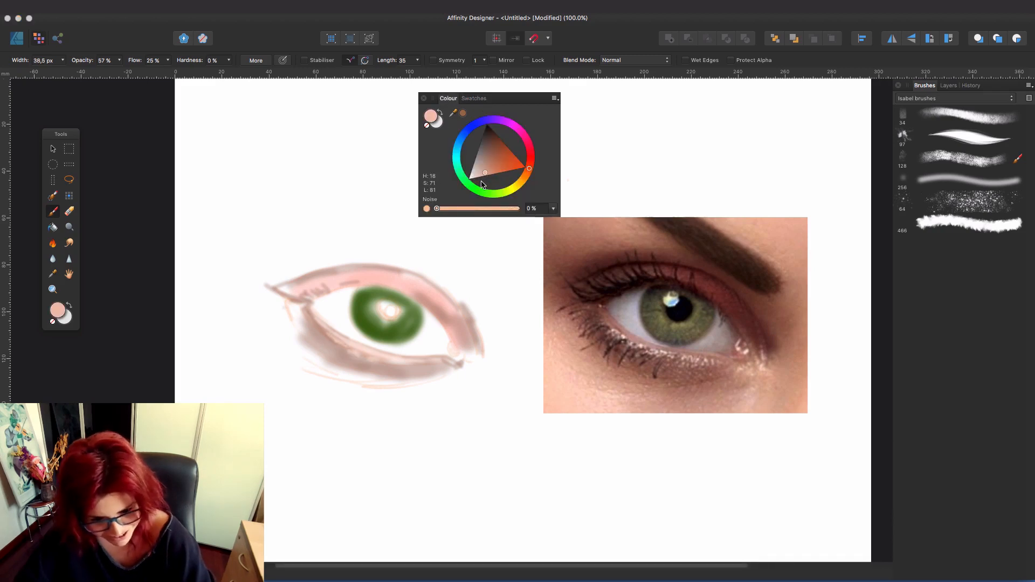
{"action": "key", "text": "bracketright"}
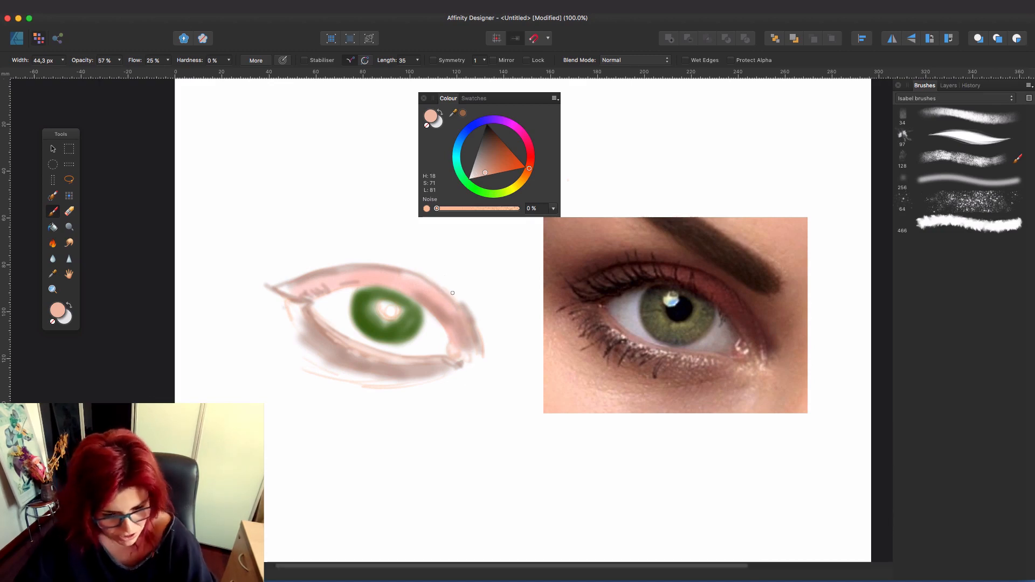
{"action": "key", "text": "bracketright"}
{"action": "key", "text": "bracketright"}
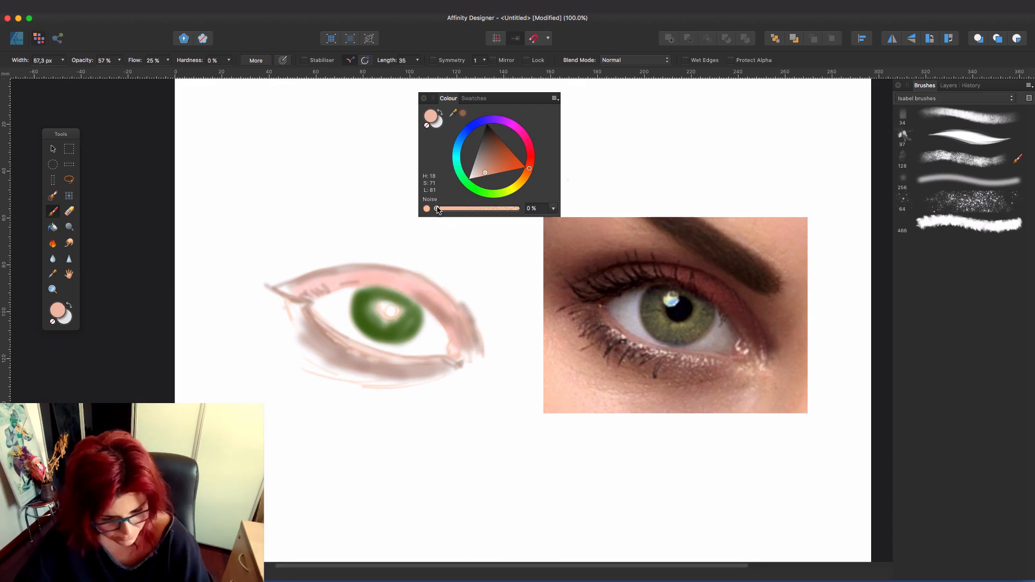
{"action": "left_click_drag", "start_coordinate": [437, 208], "coordinate": [485, 208]}
Blend peach over the skin at both eye corners, varying the brush width between 102.4 and 53.4 px.
{"action": "key", "text": "bracketright"}
{"action": "key", "text": "bracketright"}
{"action": "key", "text": "bracketright"}
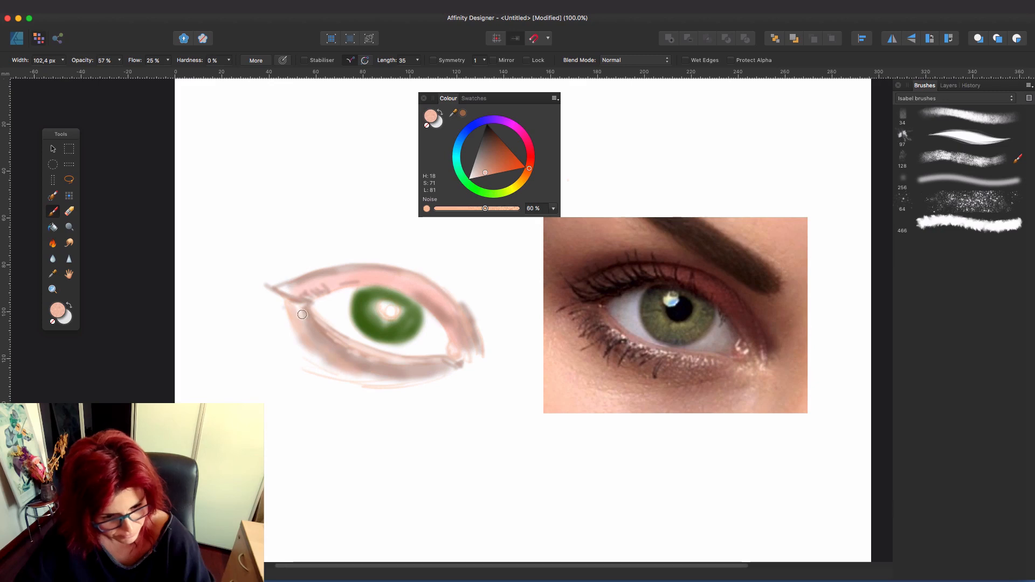
{"action": "key", "text": "bracketleft"}
{"action": "key", "text": "bracketleft"}
{"action": "key", "text": "bracketleft"}
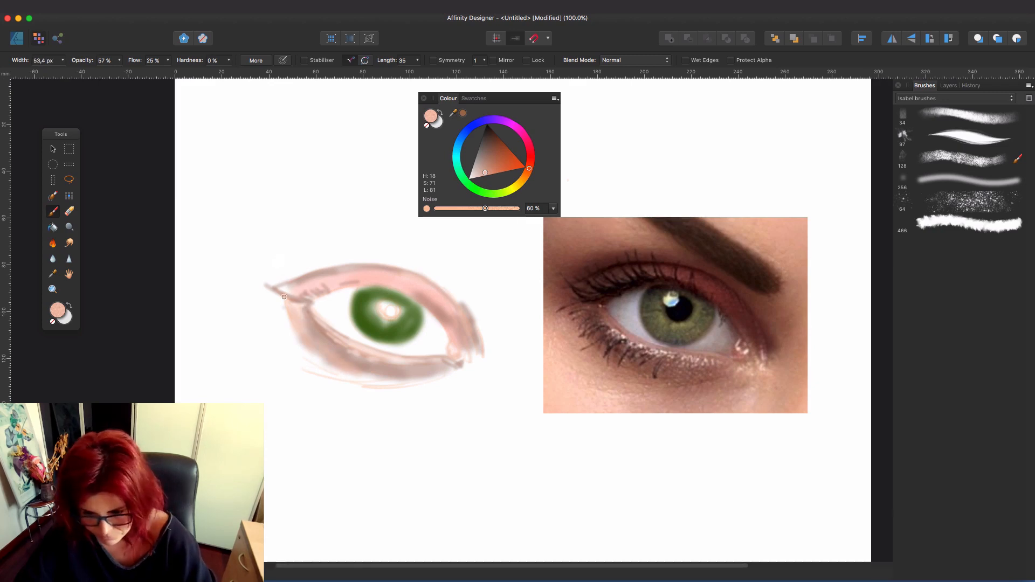
{"action": "key", "text": "bracketright"}
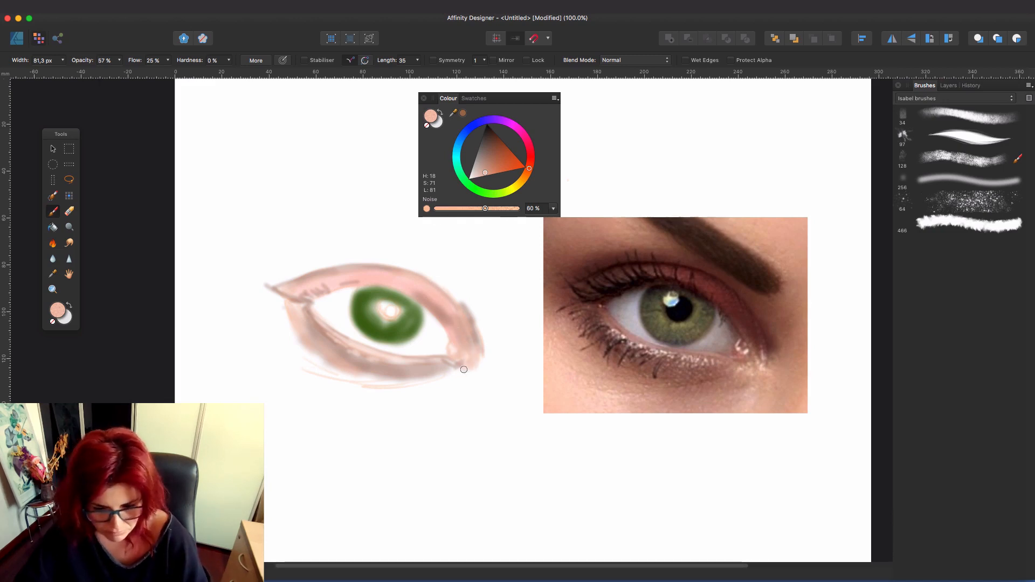
Paint a soft greyish-brown (H 18, S 17, L 49) shadow beneath the lower eyelid, starting with a 123.6 px brush.
{"action": "left_click", "coordinate": [486, 153]}
{"action": "key", "text": "bracketright"}
{"action": "key", "text": "bracketright"}
{"action": "key", "text": "bracketright"}
{"action": "key", "text": "bracketright"}
{"action": "key", "text": "bracketright"}
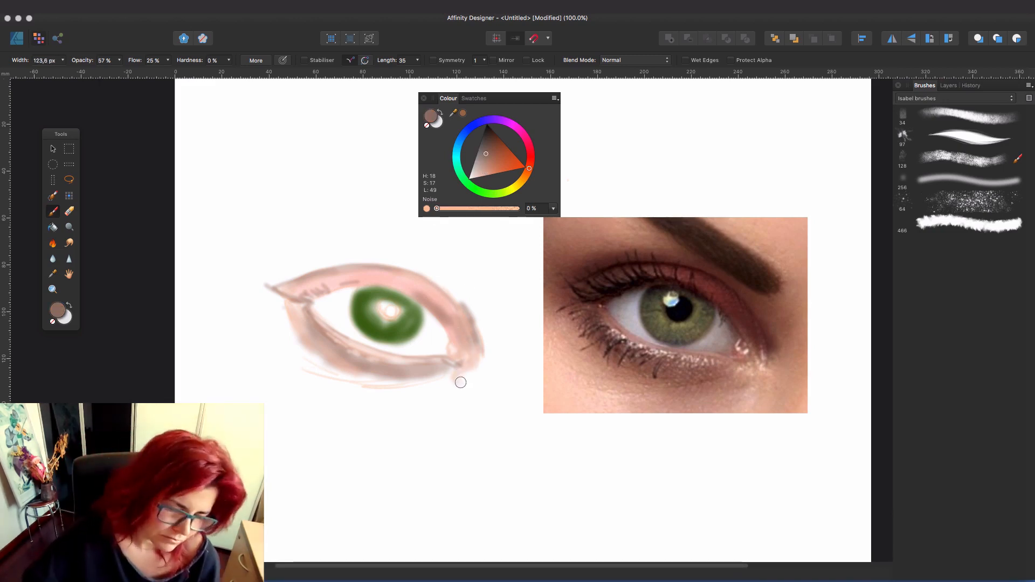
{"action": "mouse_move", "coordinate": [458, 382]}
{"action": "left_mouse_down"}
{"action": "mouse_move", "coordinate": [341, 375]}
{"action": "mouse_move", "coordinate": [356, 381]}
{"action": "mouse_move", "coordinate": [291, 351]}
{"action": "left_mouse_up"}
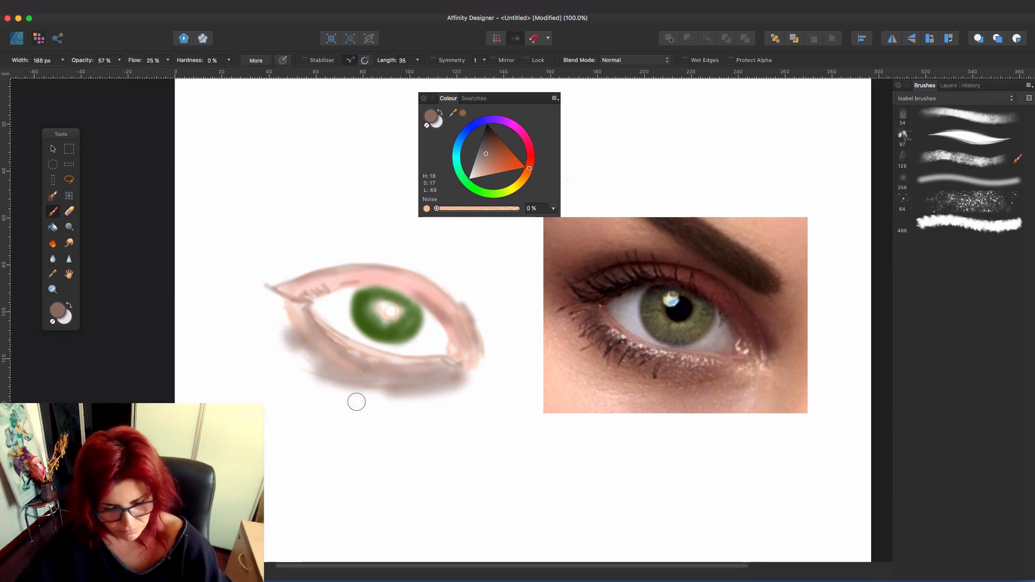
Outline the iris's sides and lower edge in dark grey (H 115, S 5, L 31) with the brush narrowed to 36.2 px.
{"action": "left_click", "coordinate": [487, 130]}
{"action": "left_click", "coordinate": [478, 190]}
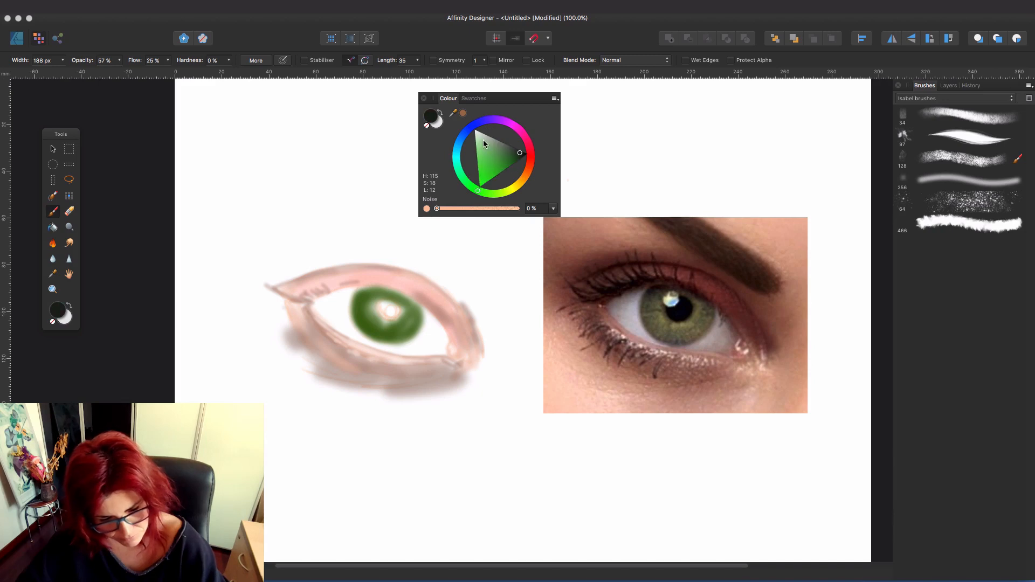
{"action": "left_click", "coordinate": [510, 148]}
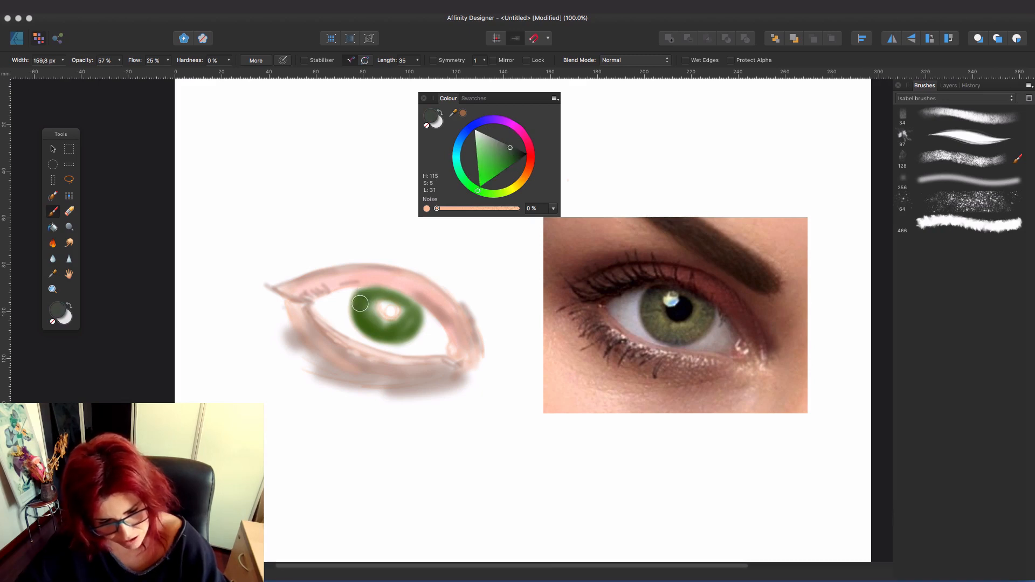
{"action": "key", "text": "bracketleft"}
{"action": "key", "text": "bracketleft"}
{"action": "key", "text": "bracketleft"}
{"action": "key", "text": "bracketleft"}
{"action": "key", "text": "bracketleft"}
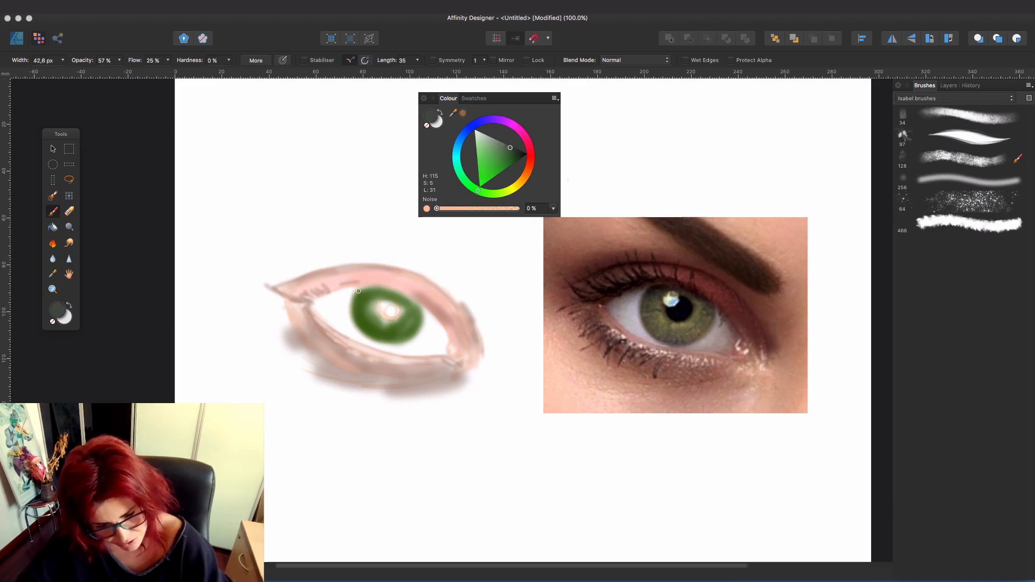
{"action": "left_click", "coordinate": [356, 300]}
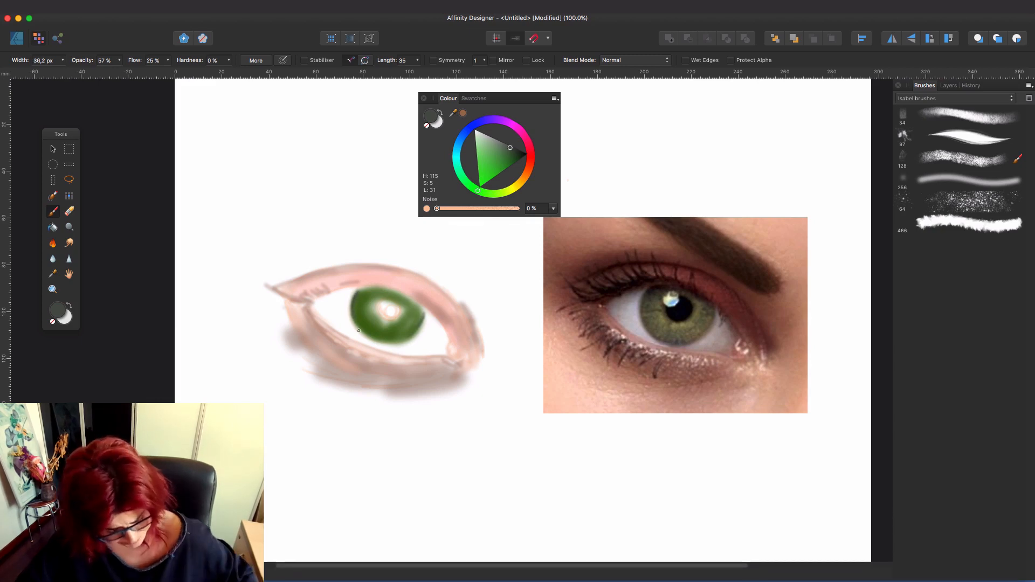
{"action": "mouse_move", "coordinate": [354, 323]}
{"action": "left_mouse_down"}
{"action": "mouse_move", "coordinate": [381, 343]}
{"action": "mouse_move", "coordinate": [401, 341]}
{"action": "left_mouse_up"}
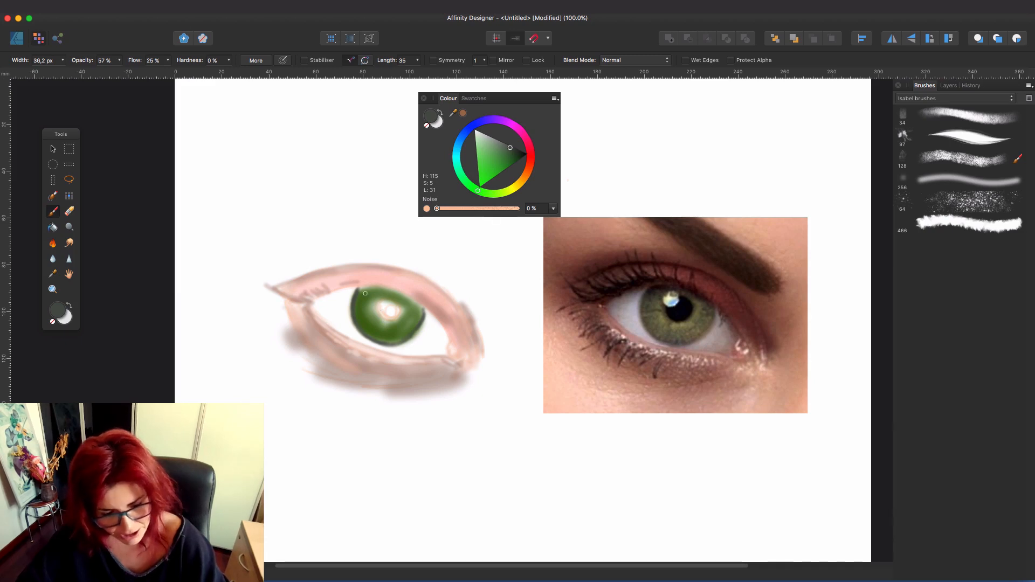
{"action": "mouse_move", "coordinate": [353, 320]}
{"action": "left_mouse_down"}
{"action": "mouse_move", "coordinate": [373, 342]}
{"action": "mouse_move", "coordinate": [400, 345]}
{"action": "left_mouse_up"}
Fill the pupil with dark grey, then darken it and the iris's right edge with near-black (H 115, S 5, L 14).
{"action": "mouse_move", "coordinate": [424, 308]}
{"action": "left_mouse_down"}
{"action": "mouse_move", "coordinate": [424, 324]}
{"action": "mouse_move", "coordinate": [382, 307]}
{"action": "mouse_move", "coordinate": [394, 318]}
{"action": "left_mouse_up"}
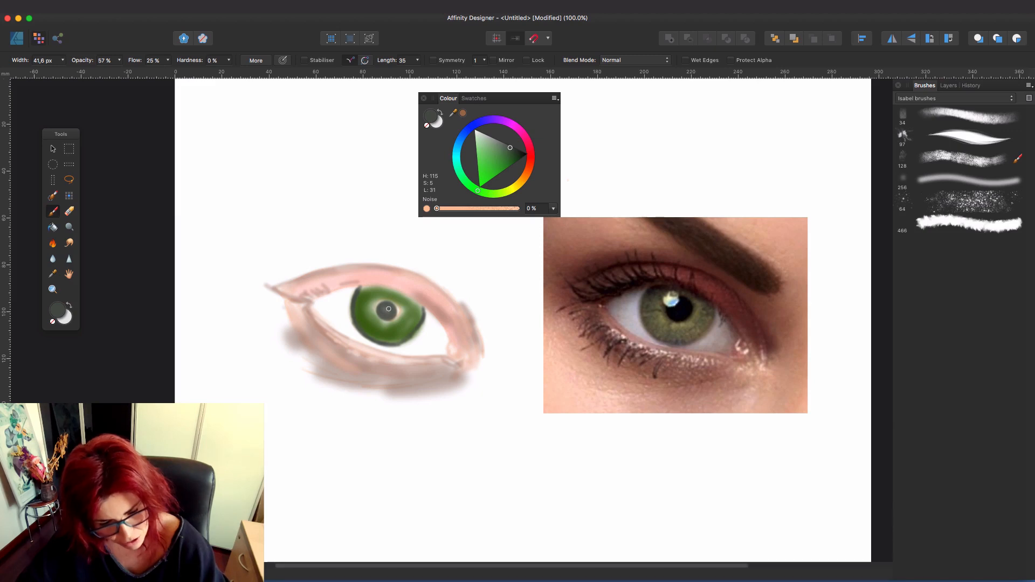
{"action": "key", "text": "bracketright"}
{"action": "key", "text": "bracketright"}
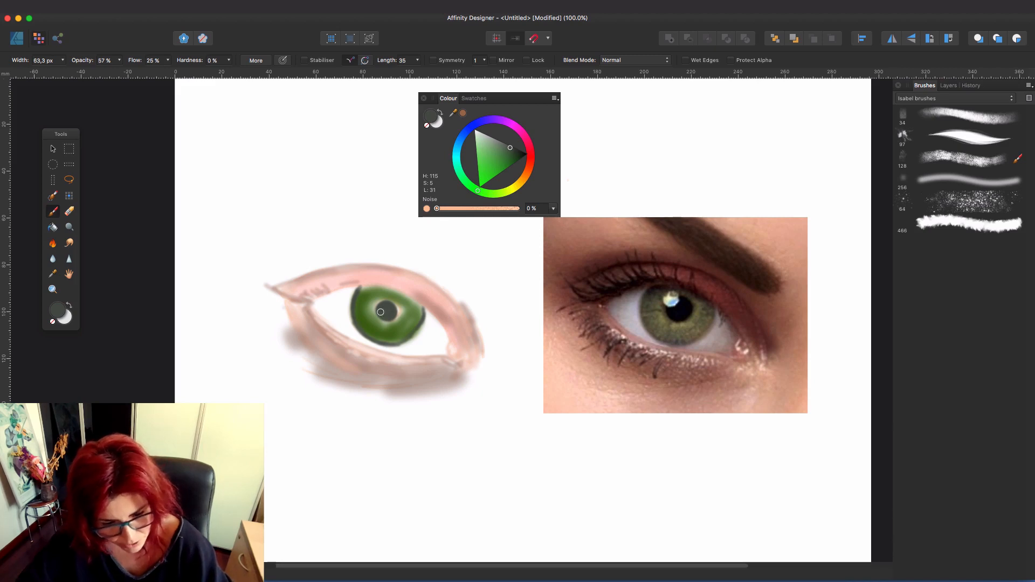
{"action": "left_click_drag", "start_coordinate": [511, 159], "coordinate": [522, 147]}
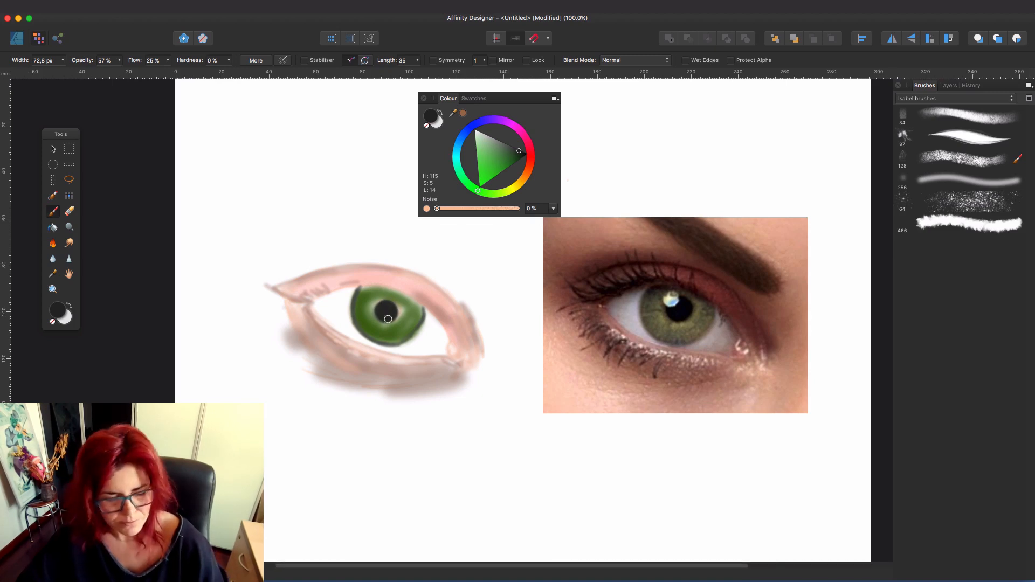
{"action": "left_click_drag", "start_coordinate": [422, 318], "coordinate": [419, 328]}
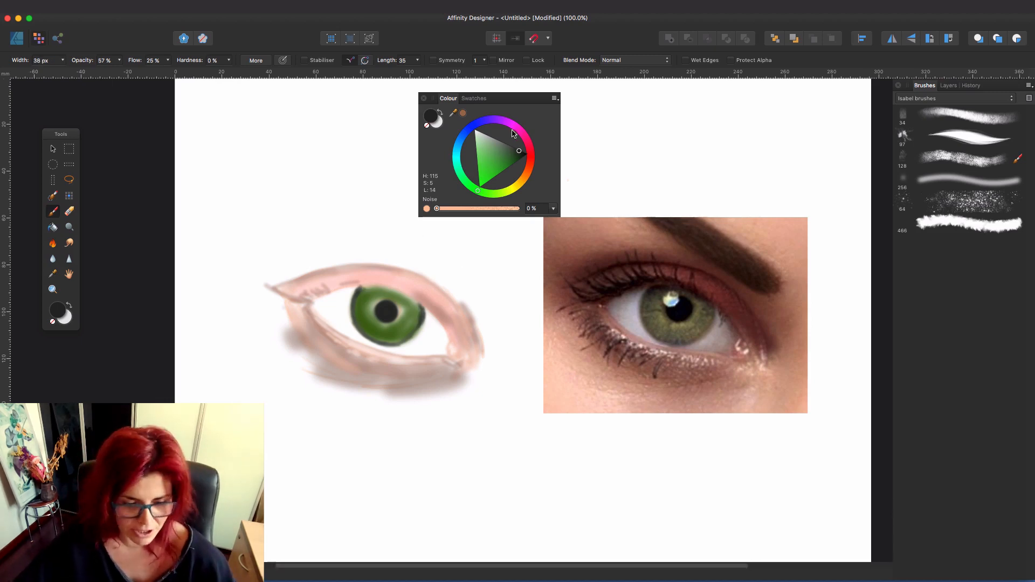
Change the near-black brush colour's hue to 10 and move the colour panel above the drawn eye, clear of the reference photo.
{"action": "left_click", "coordinate": [528, 161]}
{"action": "left_click_drag", "start_coordinate": [518, 98], "coordinate": [421, 107]}
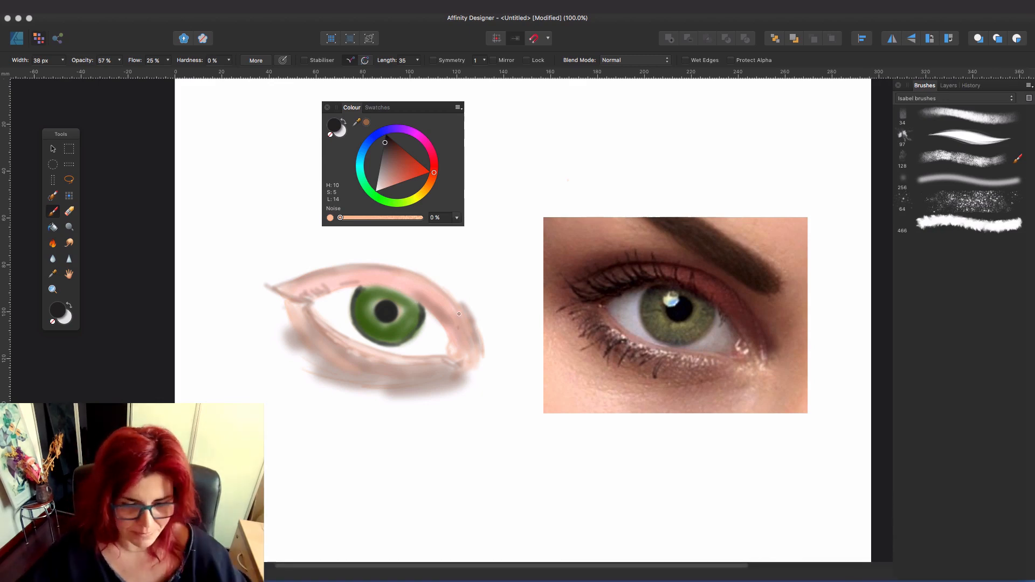
{"action": "left_click_drag", "start_coordinate": [452, 297], "coordinate": [474, 331]}
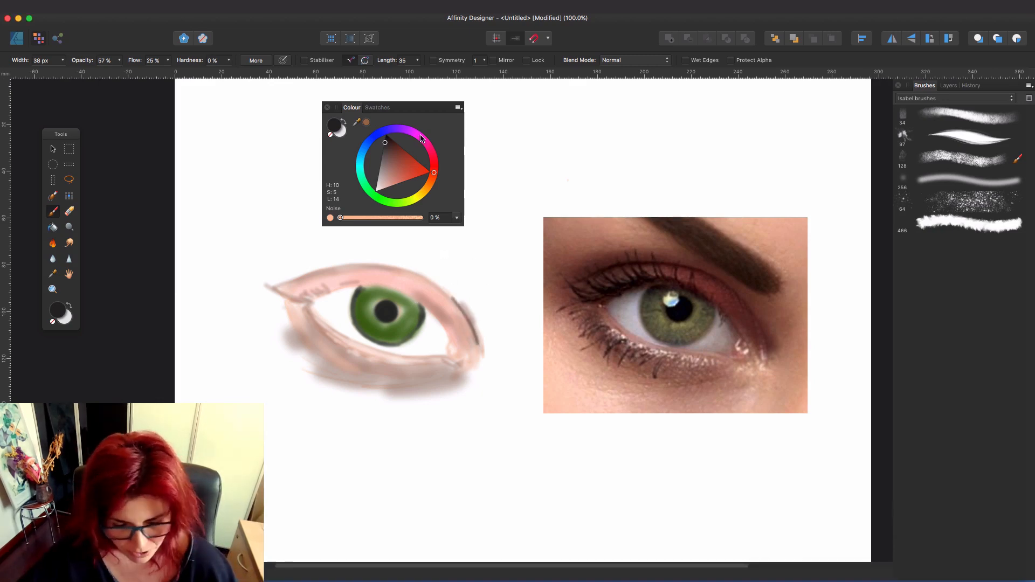
{"action": "key", "text": "ctrl+z"}
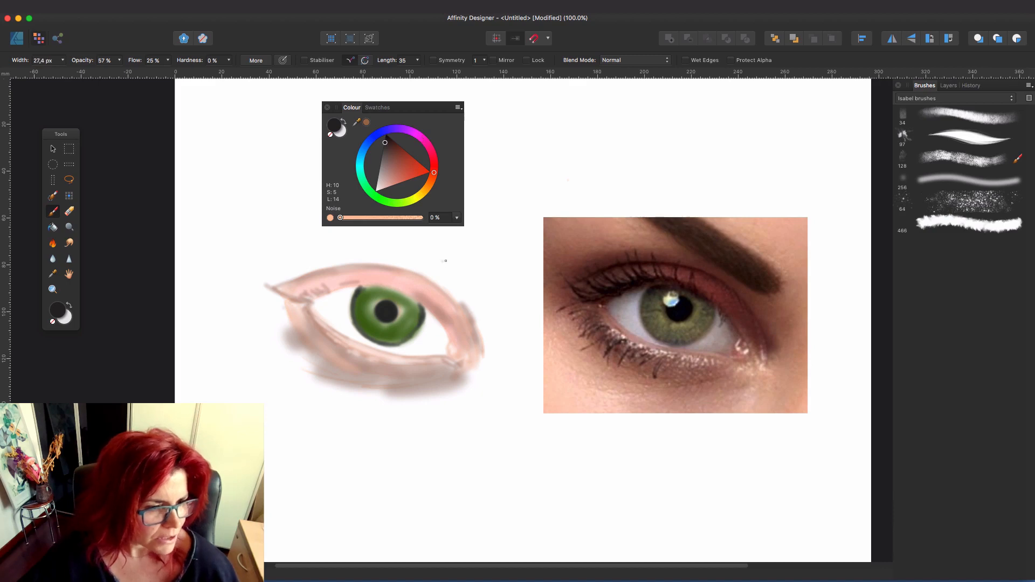
{"action": "key", "text": "bracketright"}
{"action": "key", "text": "bracketright"}
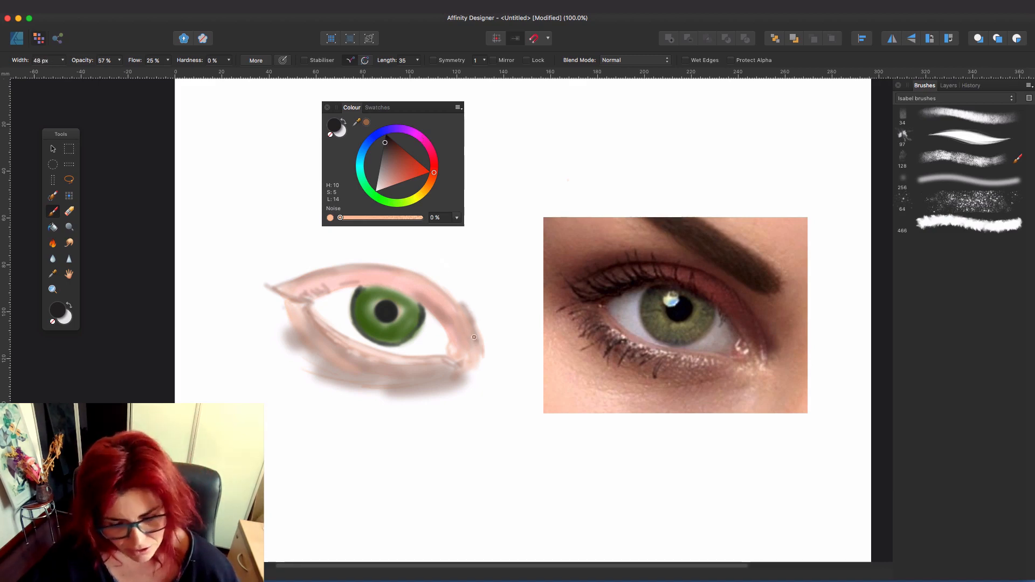
{"action": "left_click", "coordinate": [119, 61]}
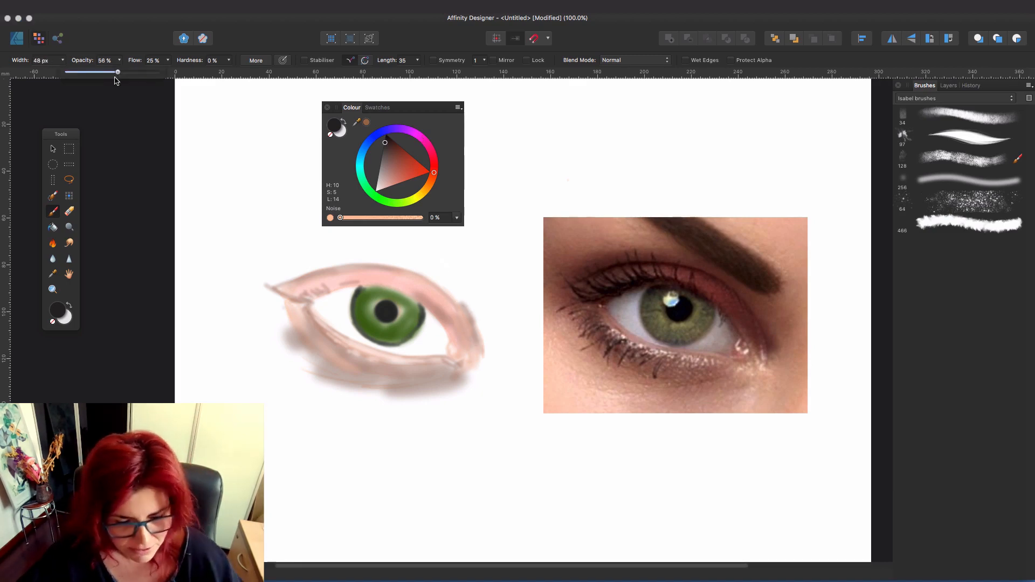
{"action": "left_click_drag", "start_coordinate": [117, 77], "coordinate": [89, 77]}
{"action": "key", "text": "bracketright"}
{"action": "key", "text": "bracketright"}
{"action": "left_click_drag", "start_coordinate": [473, 331], "coordinate": [428, 279]}
{"action": "key", "text": "bracketleft"}
{"action": "key", "text": "bracketleft"}
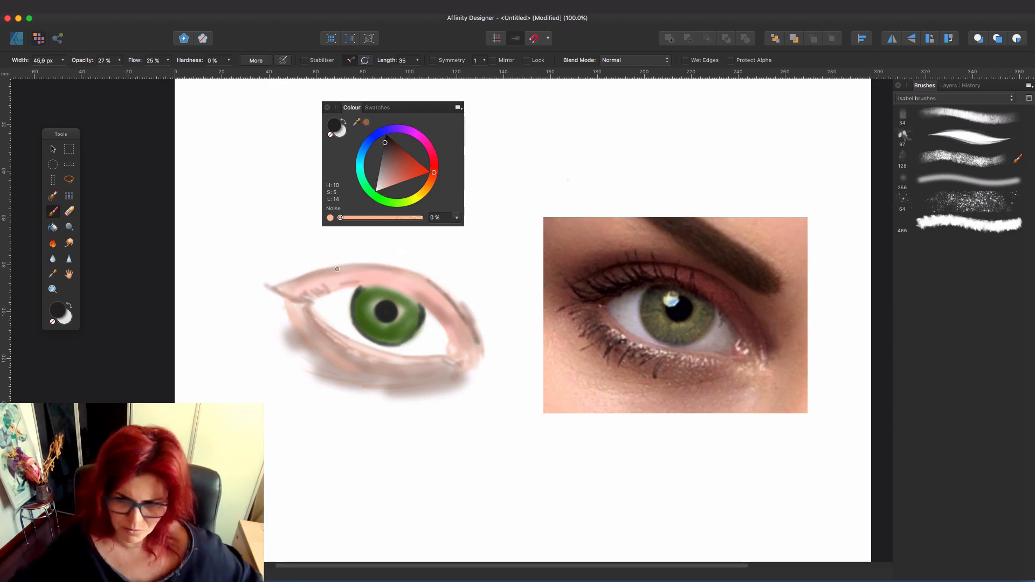
{"action": "left_click_drag", "start_coordinate": [337, 269], "coordinate": [426, 281]}
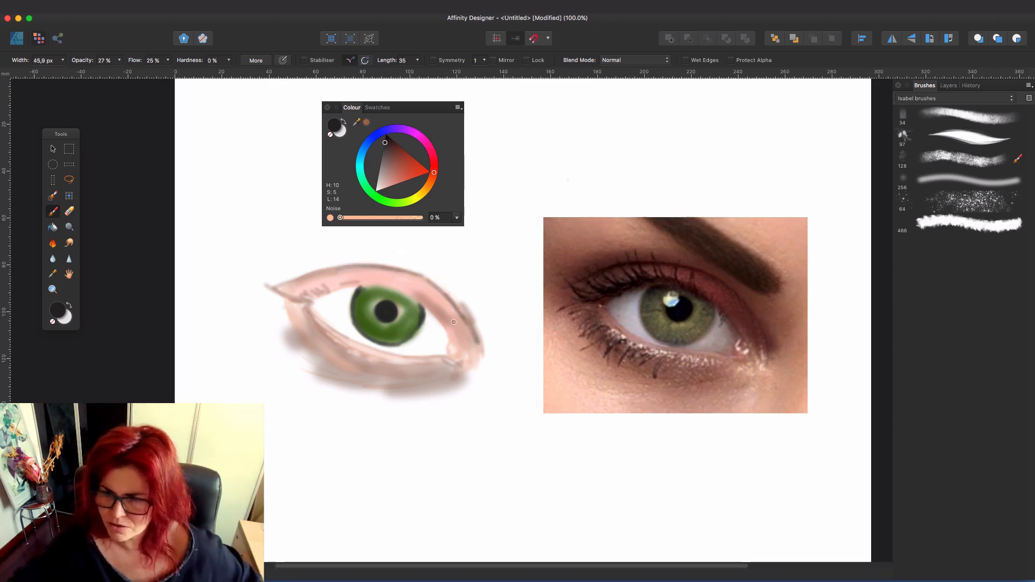
{"action": "key", "text": "super+z"}
{"action": "key", "text": "super+z"}
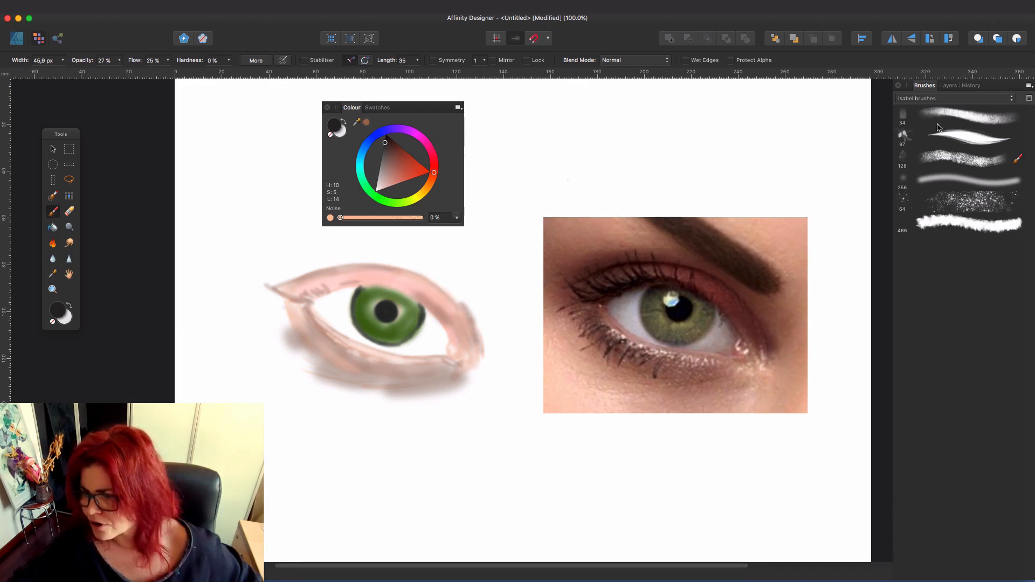
Switch to the first brush in the set, narrowed to 29 px, with dark brown (H 10, S 100, L 9) and 41% opacity.
{"action": "left_click", "coordinate": [965, 117]}
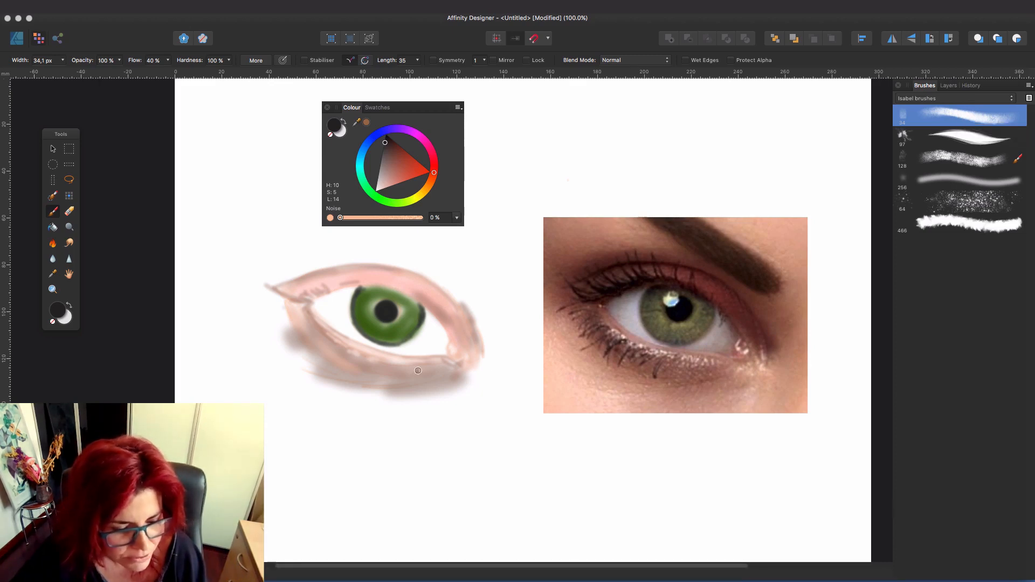
{"action": "key", "text": "["}
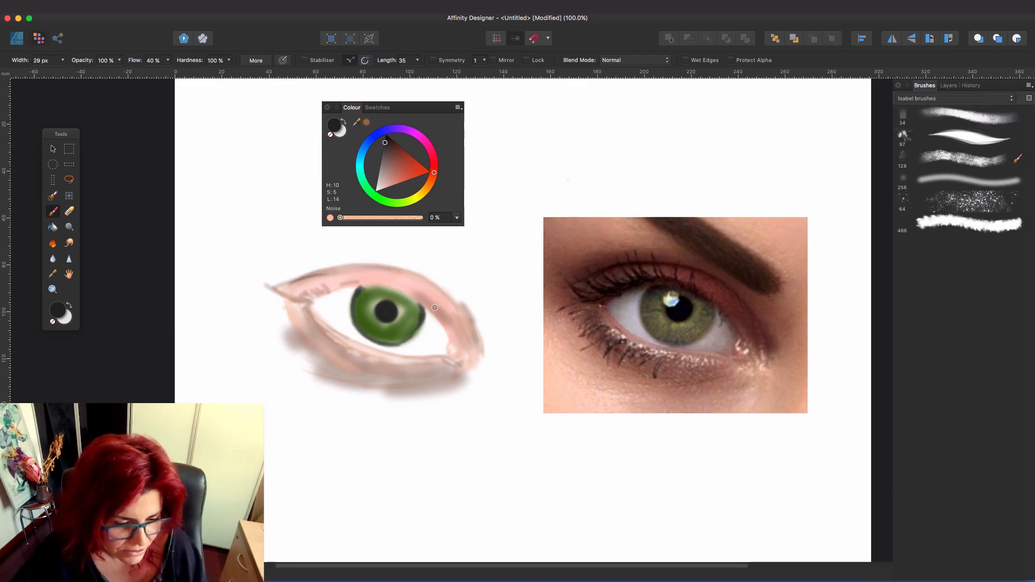
{"action": "left_click", "coordinate": [394, 141]}
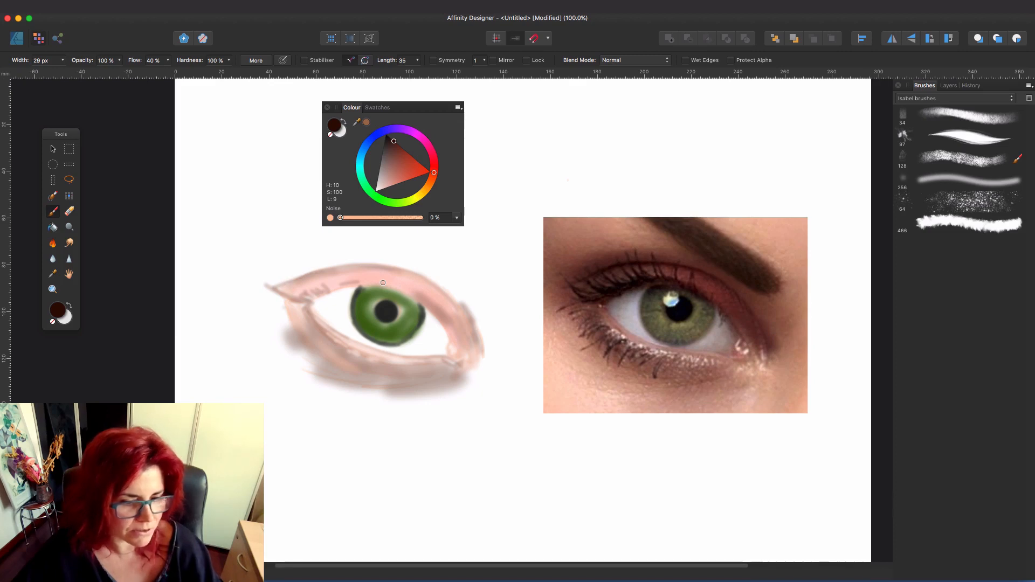
{"action": "left_click", "coordinate": [119, 60]}
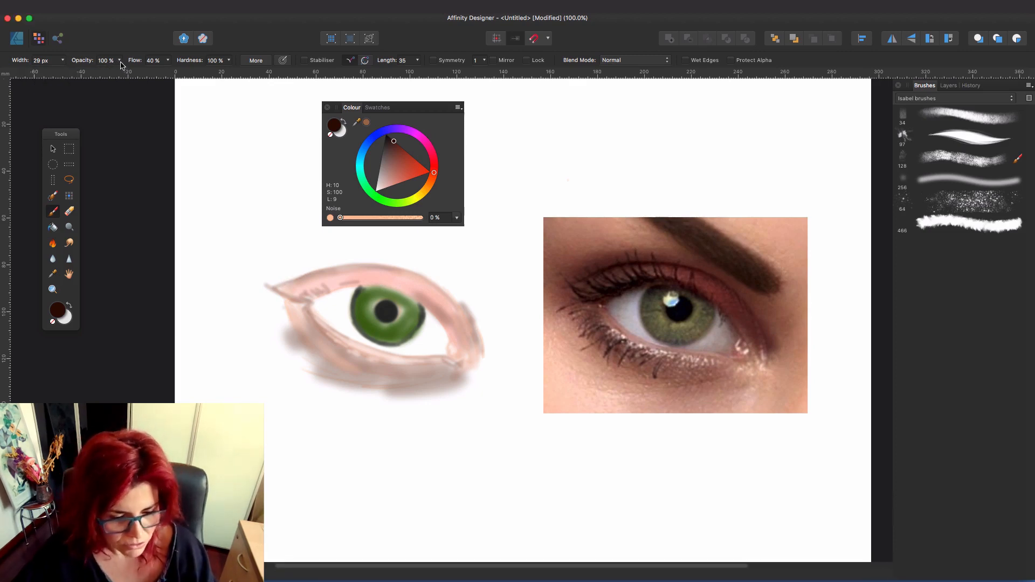
{"action": "left_click_drag", "start_coordinate": [123, 72], "coordinate": [65, 75]}
Move the Tools panel beside the reference photo, then darken the iris's right edge and the eye's left corner.
{"action": "left_click_drag", "start_coordinate": [66, 133], "coordinate": [854, 172]}
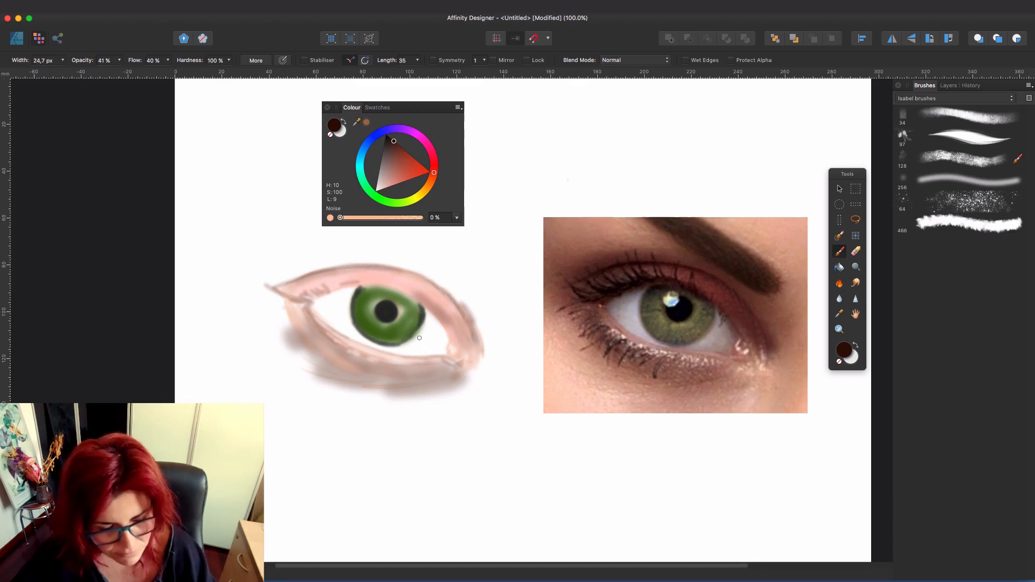
{"action": "left_click_drag", "start_coordinate": [426, 312], "coordinate": [423, 304]}
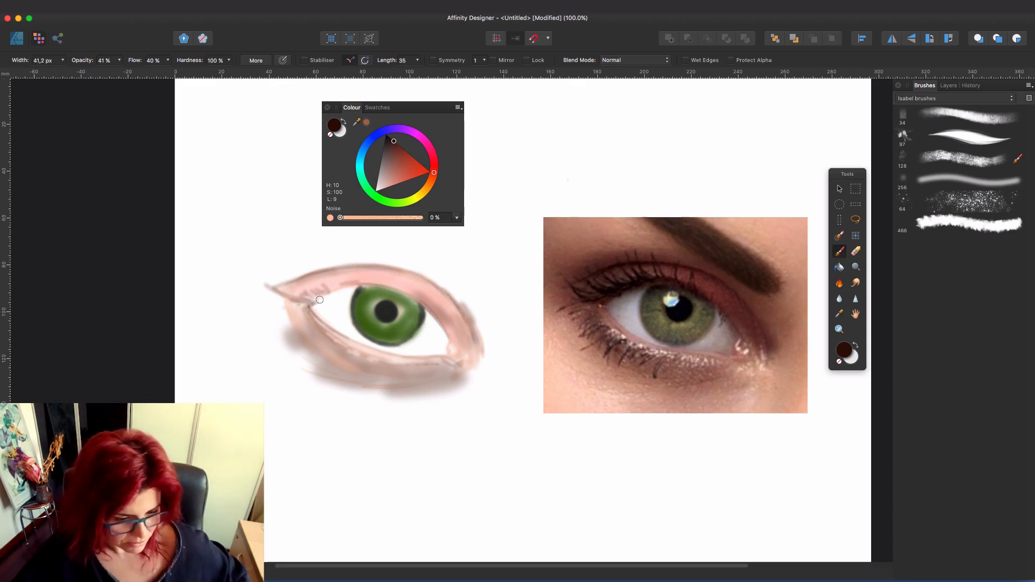
{"action": "left_click_drag", "start_coordinate": [310, 306], "coordinate": [319, 298]}
{"action": "key", "text": "]"}
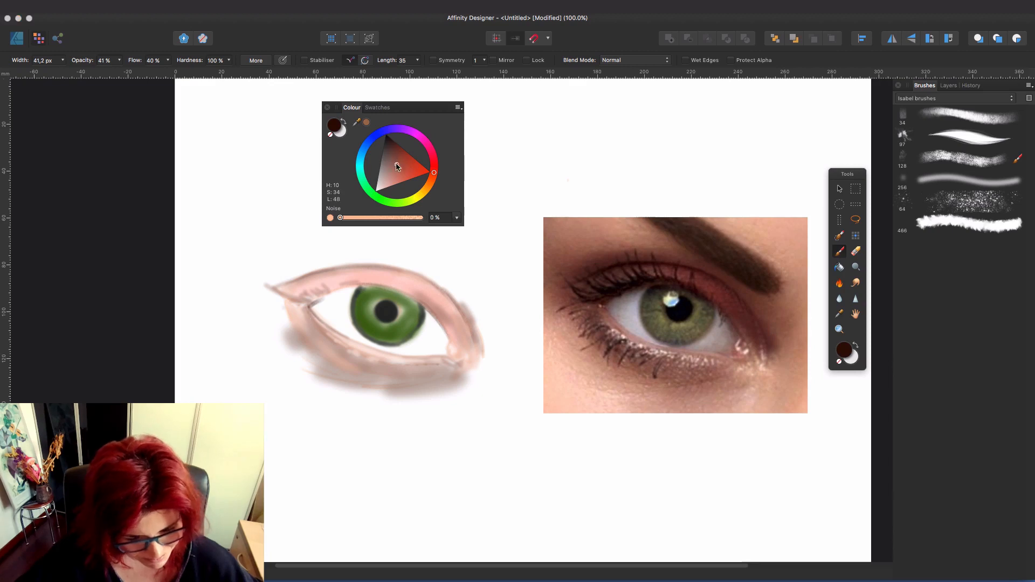
Shade the eye's left corner and the upper lid in reddish brown (H 10, S 34, L 48) with a 40.3 px brush.
{"action": "left_click", "coordinate": [397, 165]}
{"action": "key", "text": "]"}
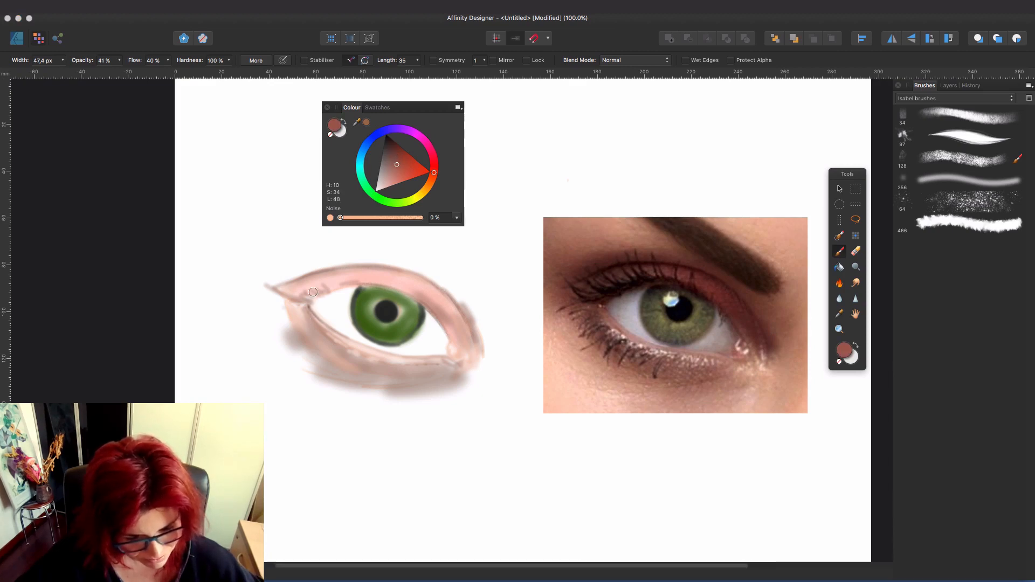
{"action": "key", "text": "["}
{"action": "mouse_move", "coordinate": [311, 305]}
{"action": "left_mouse_down"}
{"action": "mouse_move", "coordinate": [354, 289]}
{"action": "mouse_move", "coordinate": [308, 306]}
{"action": "left_mouse_up"}
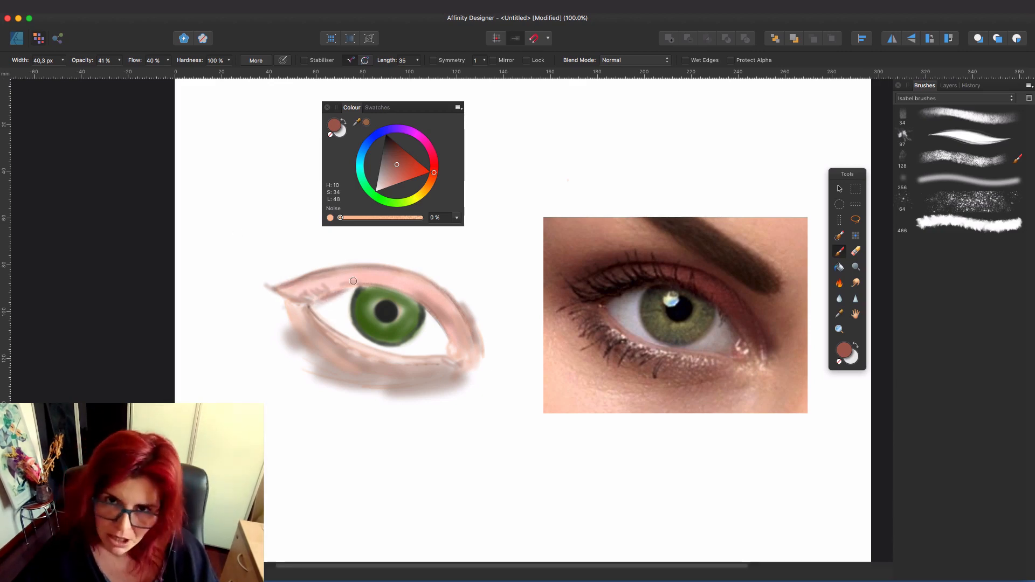
{"action": "left_click_drag", "start_coordinate": [335, 269], "coordinate": [402, 285]}
{"action": "key", "text": "bracketleft"}
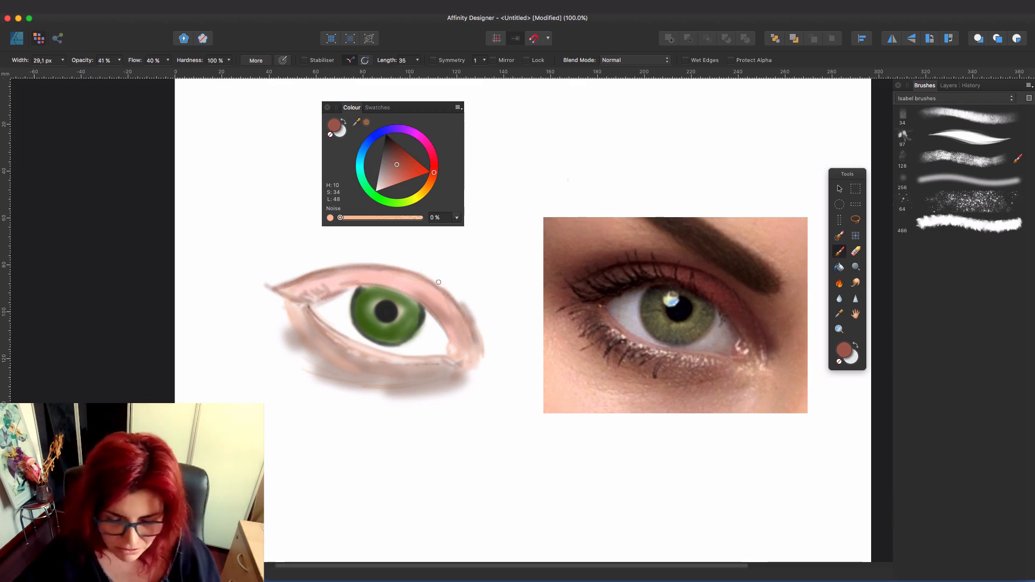
Refine the lid contours and extend the left corner with reddish-brown strokes, varying the brush between 12.9 and 29.9 px.
{"action": "key", "text": "["}
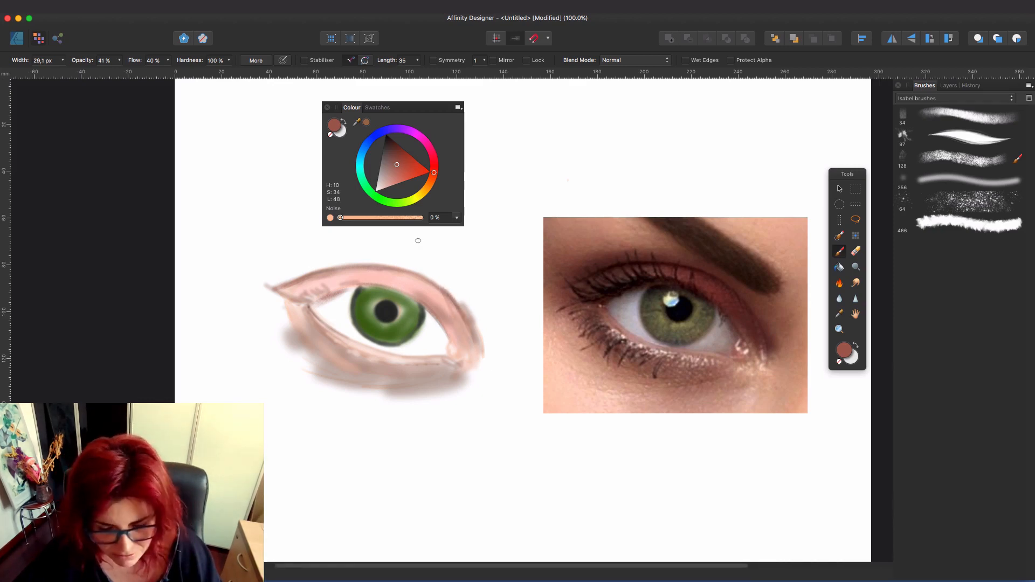
{"action": "key", "text": "["}
{"action": "key", "text": "["}
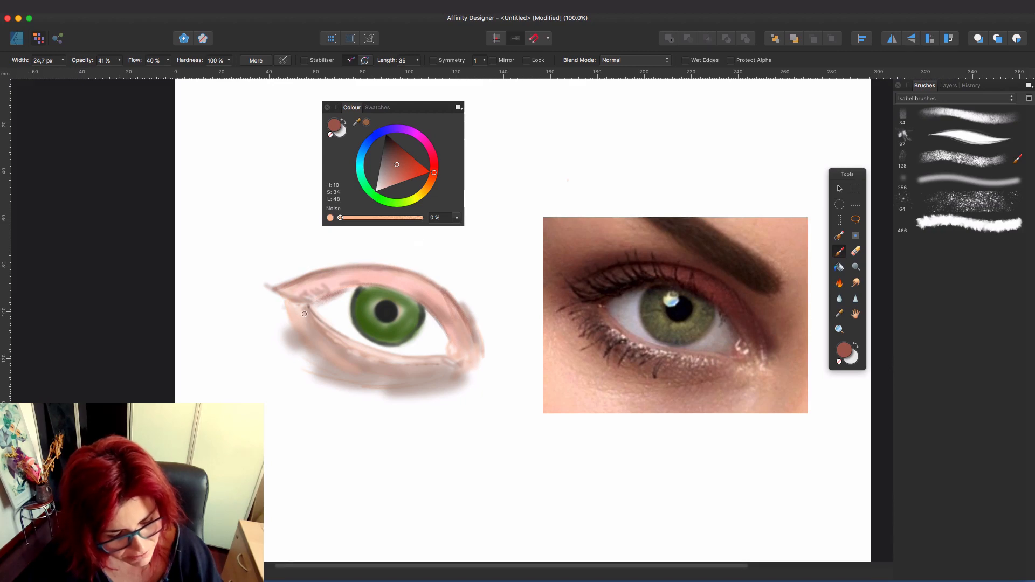
{"action": "key", "text": "["}
{"action": "key", "text": "["}
{"action": "key", "text": "["}
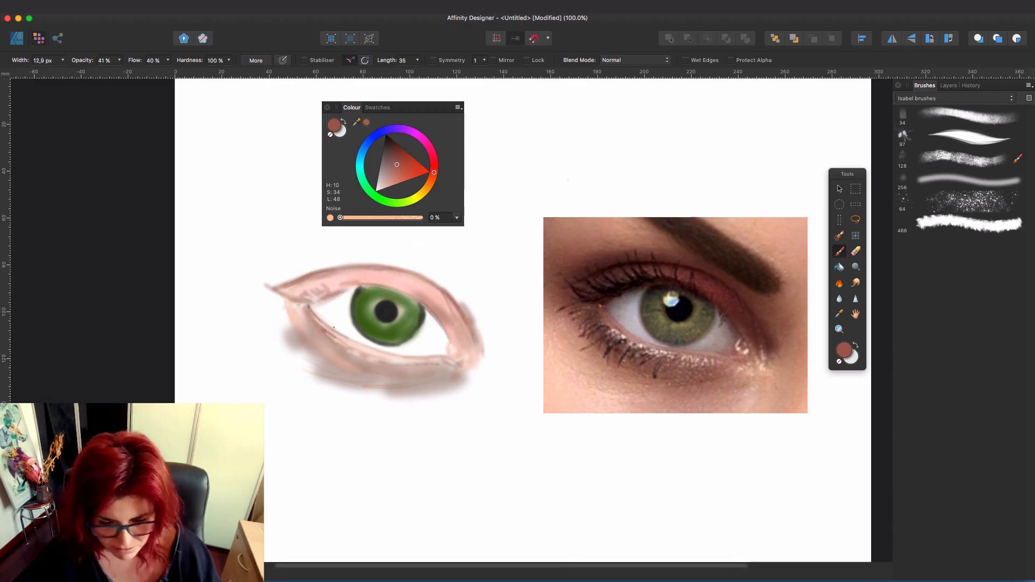
{"action": "key", "text": "]"}
{"action": "key", "text": "]"}
{"action": "key", "text": "]"}
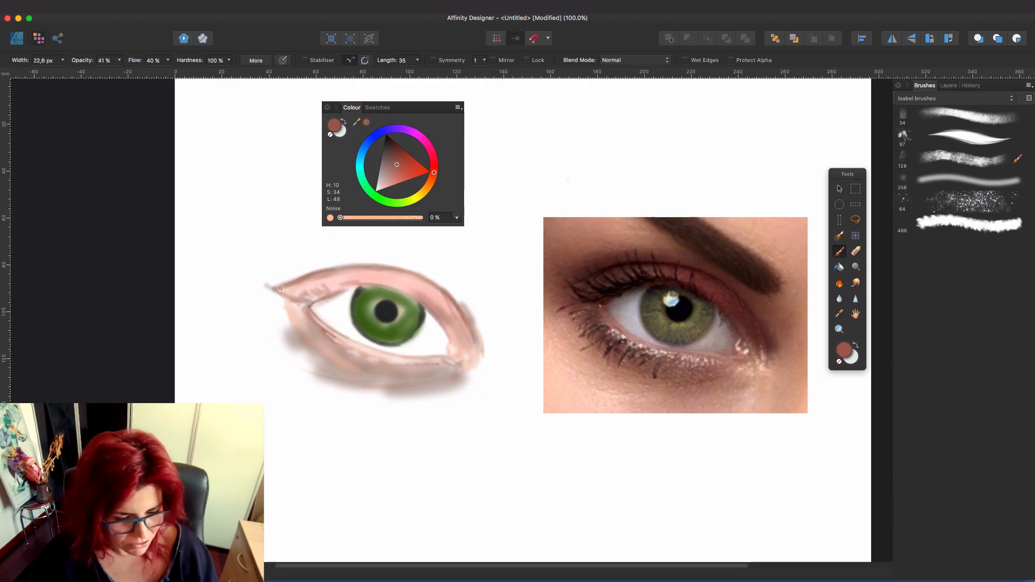
{"action": "key", "text": "]"}
{"action": "key", "text": "]"}
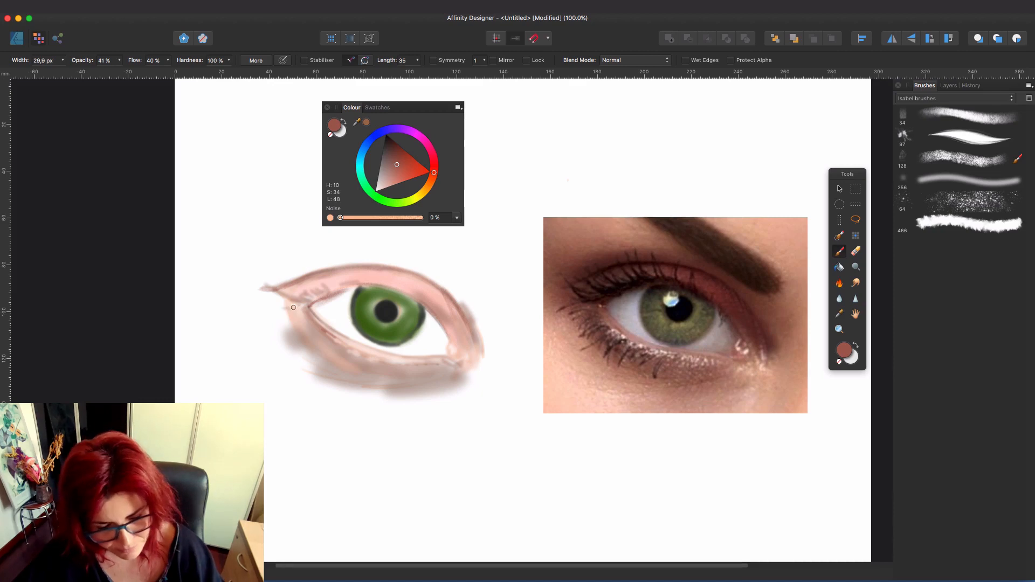
{"action": "key", "text": "bracketleft"}
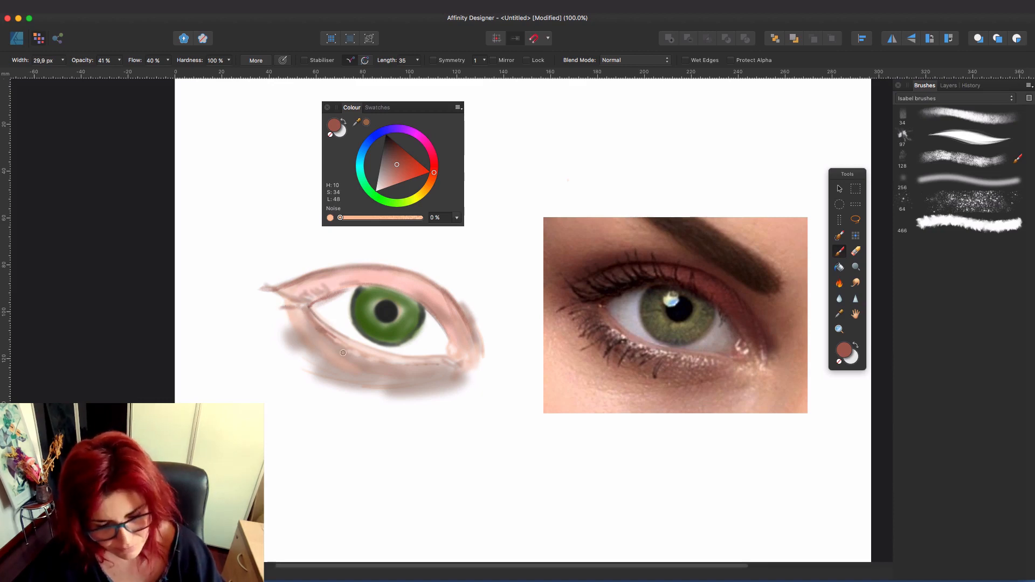
Widen the brush to 51.1 px and deepen the shading on the right end of the upper lid.
{"action": "key", "text": "bracketright"}
{"action": "key", "text": "bracketright"}
{"action": "key", "text": "bracketright"}
{"action": "key", "text": "bracketright"}
{"action": "key", "text": "bracketright"}
{"action": "key", "text": "bracketright"}
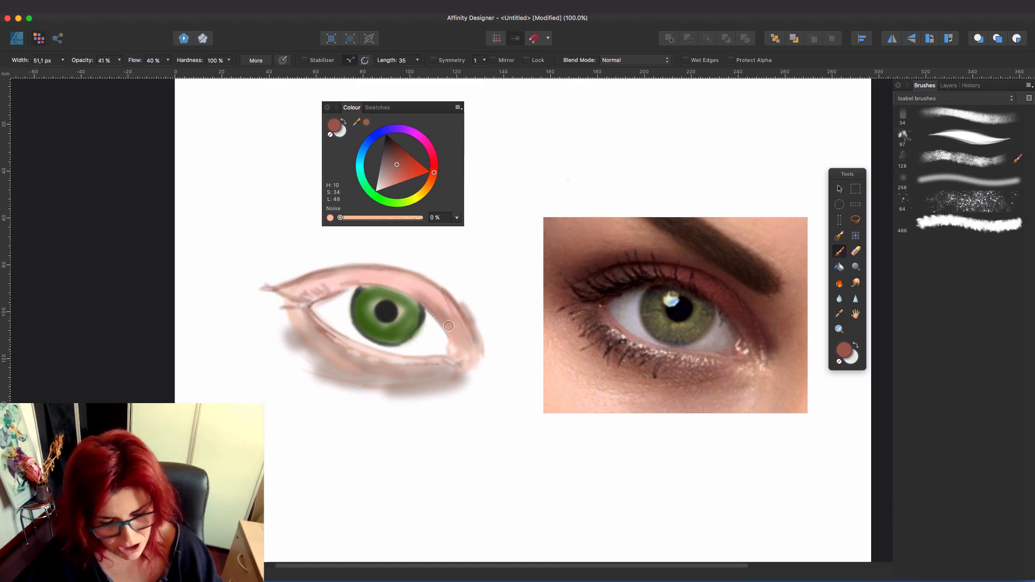
{"action": "mouse_move", "coordinate": [442, 323]}
{"action": "left_mouse_down"}
{"action": "mouse_move", "coordinate": [442, 302]}
{"action": "mouse_move", "coordinate": [461, 325]}
{"action": "left_mouse_up"}
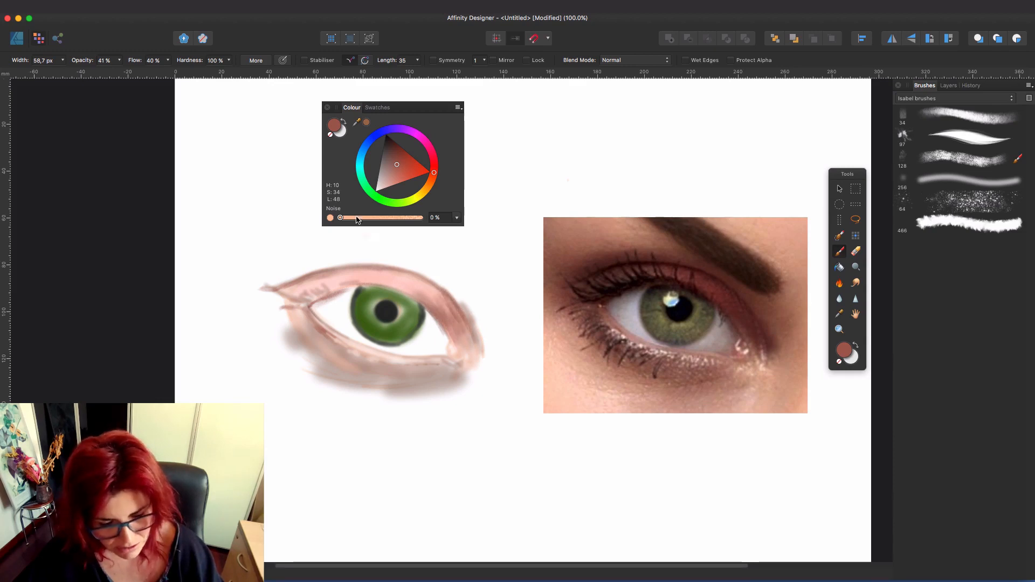
Raise the colour noise to 73% and add textured strokes to the upper lid's right end and, at 28 px, the lower lid.
{"action": "left_click_drag", "start_coordinate": [343, 219], "coordinate": [399, 218]}
{"action": "key", "text": "bracketright"}
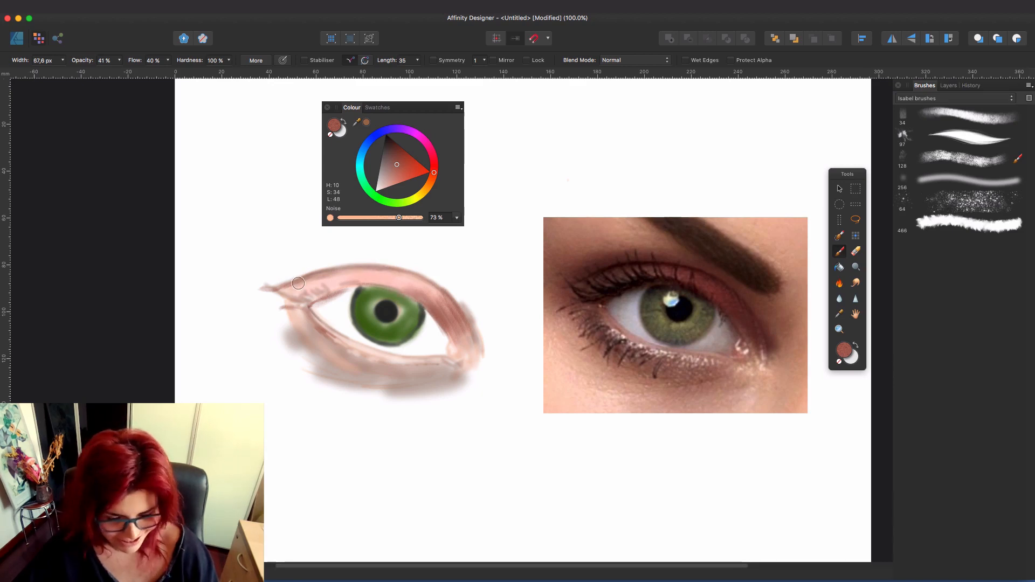
{"action": "key", "text": "bracketleft"}
{"action": "key", "text": "bracketleft"}
{"action": "key", "text": "bracketleft"}
{"action": "key", "text": "bracketleft"}
{"action": "key", "text": "bracketleft"}
{"action": "key", "text": "bracketleft"}
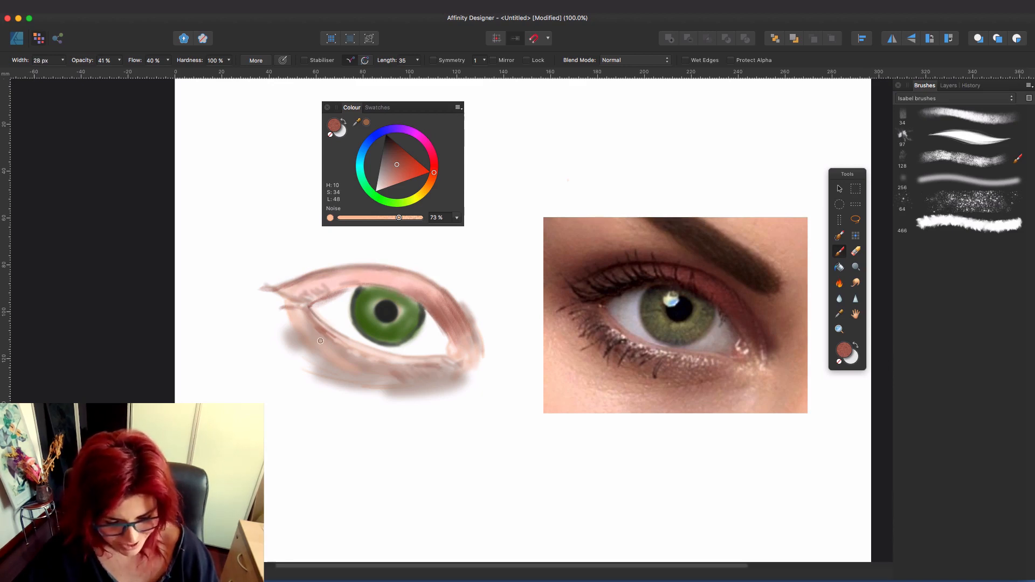
Lighten the iris with a pale green ring around the pupil.
{"action": "left_click_drag", "start_coordinate": [397, 164], "coordinate": [382, 174]}
{"action": "mouse_move", "coordinate": [404, 319]}
{"action": "left_mouse_down"}
{"action": "mouse_move", "coordinate": [371, 312]}
{"action": "mouse_move", "coordinate": [403, 309]}
{"action": "mouse_move", "coordinate": [381, 332]}
{"action": "mouse_move", "coordinate": [396, 319]}
{"action": "mouse_move", "coordinate": [380, 323]}
{"action": "left_mouse_up"}
{"action": "left_click", "coordinate": [416, 145]}
Draw dark brown (H 28, S 72, L 14) accents along the iris's upper edge, both eye corners and the lower lid.
{"action": "left_click_drag", "start_coordinate": [412, 200], "coordinate": [430, 184]}
{"action": "left_click", "coordinate": [401, 144]}
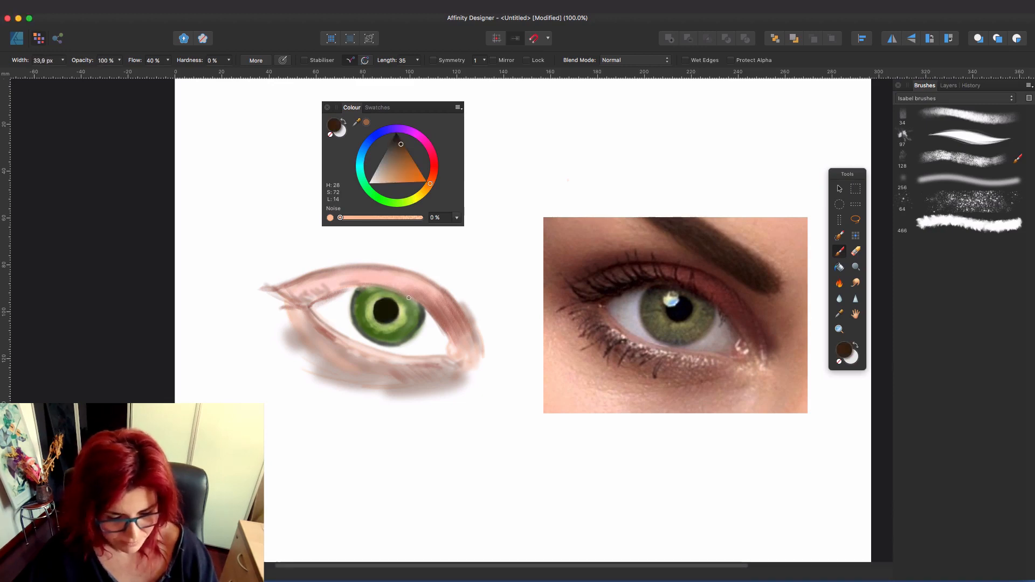
{"action": "left_click_drag", "start_coordinate": [357, 290], "coordinate": [416, 302]}
{"action": "left_click_drag", "start_coordinate": [468, 315], "coordinate": [482, 355]}
{"action": "left_click_drag", "start_coordinate": [286, 291], "coordinate": [311, 306]}
{"action": "left_click_drag", "start_coordinate": [349, 354], "coordinate": [369, 359]}
Paint a light peach band above the right half of the upper lid with the brush widened to 173.4 px.
{"action": "left_click", "coordinate": [383, 181]}
{"action": "key", "text": "bracketright"}
{"action": "key", "text": "bracketright"}
{"action": "key", "text": "bracketright"}
{"action": "key", "text": "bracketright"}
{"action": "key", "text": "bracketright"}
{"action": "key", "text": "bracketright"}
{"action": "key", "text": "bracketright"}
{"action": "key", "text": "bracketright"}
{"action": "left_click_drag", "start_coordinate": [396, 253], "coordinate": [479, 307]}
Change the hue to 7 and extend the skin tone above the upper lid from the left corner, undoing the last stroke.
{"action": "left_click", "coordinate": [434, 171]}
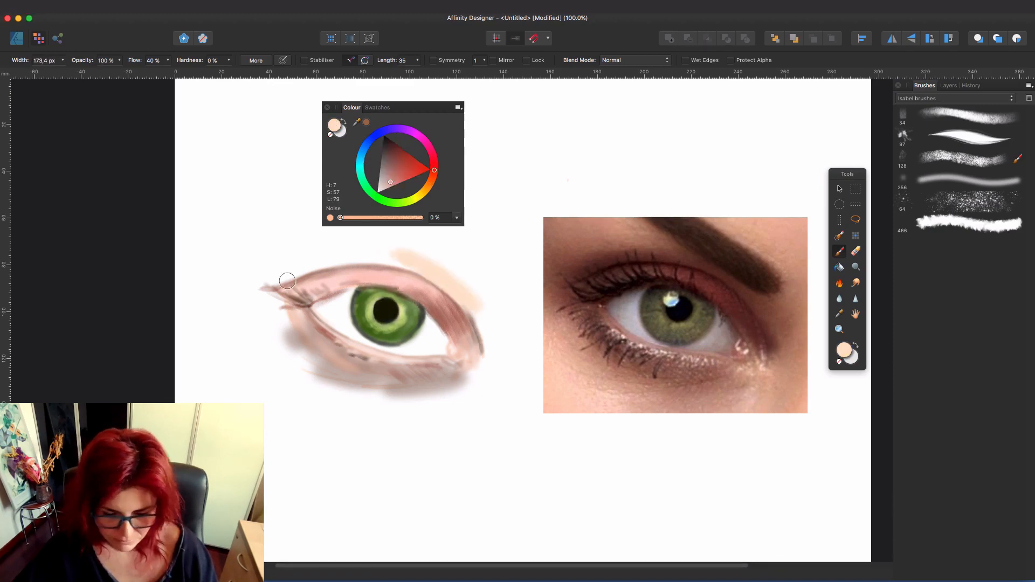
{"action": "left_click_drag", "start_coordinate": [287, 281], "coordinate": [400, 255]}
{"action": "key", "text": "bracketright"}
{"action": "key", "text": "bracketright"}
{"action": "key", "text": "bracketright"}
{"action": "key", "text": "bracketright"}
{"action": "left_click_drag", "start_coordinate": [264, 285], "coordinate": [439, 265]}
{"action": "key", "text": "super+z"}
Lower the brush opacity to 52% and blend soft pink skin tone above the upper lid with a 303.2 px brush.
{"action": "key", "text": "super+0"}
{"action": "left_click_drag", "start_coordinate": [119, 60], "coordinate": [114, 70]}
{"action": "left_click_drag", "start_coordinate": [310, 275], "coordinate": [448, 269]}
{"action": "left_click_drag", "start_coordinate": [303, 278], "coordinate": [281, 289]}
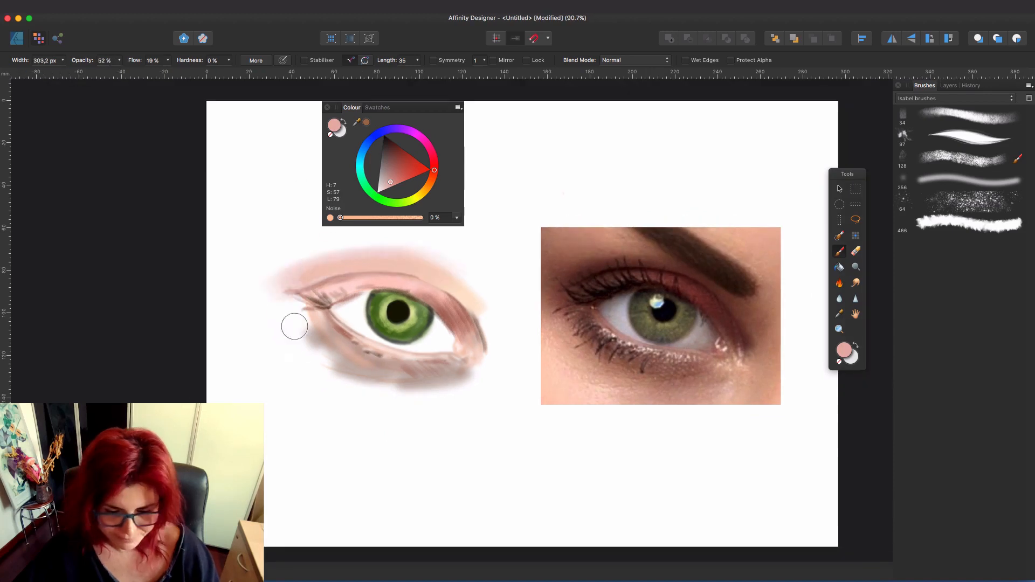
Paint pink skin tone beneath the lower lid and around the eye's right corner, switching to the soft 256 brush.
{"action": "left_click_drag", "start_coordinate": [295, 326], "coordinate": [394, 377]}
{"action": "left_click", "coordinate": [966, 178]}
{"action": "left_click_drag", "start_coordinate": [453, 286], "coordinate": [485, 372]}
{"action": "left_click_drag", "start_coordinate": [458, 356], "coordinate": [485, 404]}
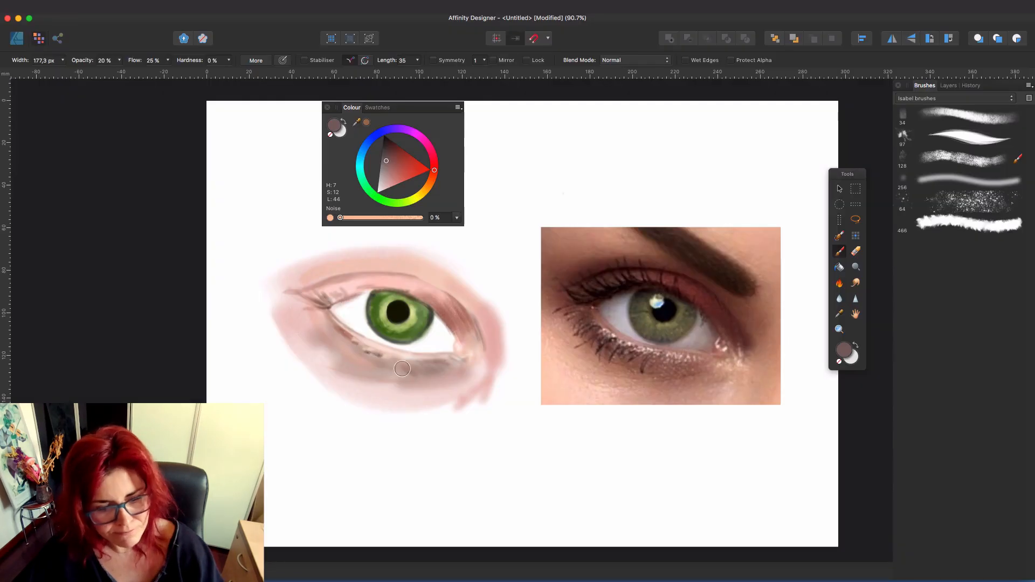
Shade under the lower lid in greyish brown (H 7, S 12, L 44) at 20% opacity, then add reddish brown around the lids.
{"action": "left_click_drag", "start_coordinate": [329, 324], "coordinate": [410, 373]}
{"action": "left_click", "coordinate": [948, 86]}
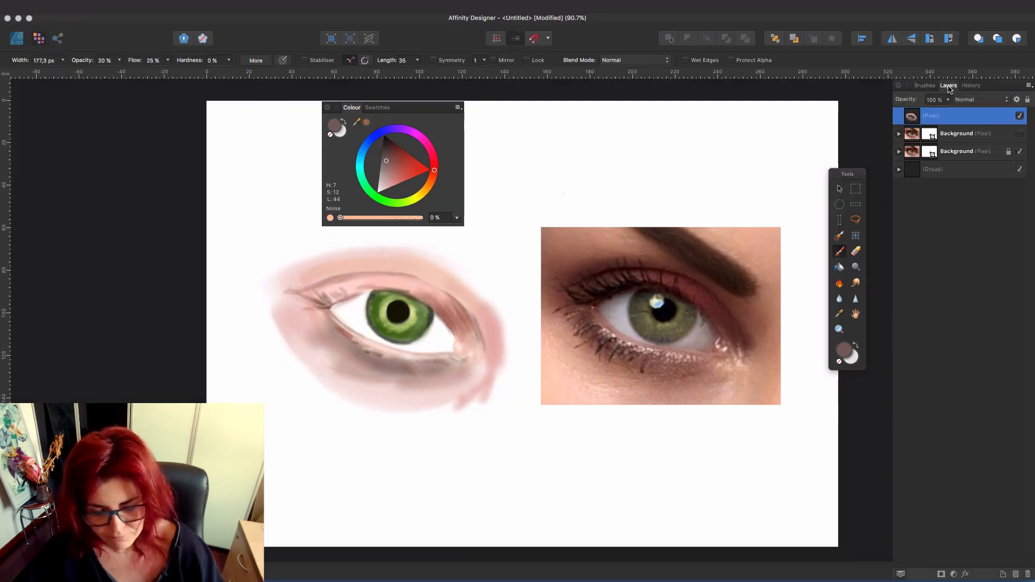
{"action": "left_click", "coordinate": [399, 159]}
{"action": "mouse_move", "coordinate": [320, 323]}
{"action": "left_mouse_down"}
{"action": "mouse_move", "coordinate": [354, 362]}
{"action": "mouse_move", "coordinate": [379, 368]}
{"action": "left_mouse_up"}
{"action": "mouse_move", "coordinate": [479, 351]}
{"action": "left_mouse_down"}
{"action": "mouse_move", "coordinate": [421, 281]}
{"action": "mouse_move", "coordinate": [348, 276]}
{"action": "mouse_move", "coordinate": [303, 292]}
{"action": "left_mouse_up"}
Narrow the brush and darken the iris's upper-left edge and the crease at the eye's left corner.
{"action": "key", "text": "bracketleft"}
{"action": "key", "text": "bracketleft"}
{"action": "key", "text": "bracketleft"}
{"action": "mouse_move", "coordinate": [373, 289]}
{"action": "left_mouse_down"}
{"action": "mouse_move", "coordinate": [327, 309]}
{"action": "mouse_move", "coordinate": [369, 285]}
{"action": "left_mouse_up"}
{"action": "left_click_drag", "start_coordinate": [292, 293], "coordinate": [312, 307]}
Adjust the brush opacity and build up reddish-brown shadow over the whole upper lid and its crease.
{"action": "left_click_drag", "start_coordinate": [119, 60], "coordinate": [127, 75]}
{"action": "key", "text": "bracketright"}
{"action": "mouse_move", "coordinate": [324, 302]}
{"action": "left_mouse_down"}
{"action": "mouse_move", "coordinate": [427, 292]}
{"action": "mouse_move", "coordinate": [461, 329]}
{"action": "left_mouse_up"}
{"action": "mouse_move", "coordinate": [469, 309]}
{"action": "left_mouse_down"}
{"action": "mouse_move", "coordinate": [492, 362]}
{"action": "mouse_move", "coordinate": [409, 266]}
{"action": "left_mouse_up"}
{"action": "left_click_drag", "start_coordinate": [419, 269], "coordinate": [302, 283]}
Add narrower strokes along the right half of the lower lid, pick a darker colour and undo the last change.
{"action": "key", "text": "bracketleft"}
{"action": "mouse_move", "coordinate": [455, 370]}
{"action": "left_mouse_down"}
{"action": "mouse_move", "coordinate": [386, 380]}
{"action": "mouse_move", "coordinate": [428, 381]}
{"action": "mouse_move", "coordinate": [418, 362]}
{"action": "left_mouse_up"}
{"action": "left_click", "coordinate": [392, 142]}
{"action": "key", "text": "super+z"}
Sample dark green (H 94, S 28, L 17) from the iris and darken its upper-left edge with a narrower brush.
{"action": "key", "text": "bracketleft"}
{"action": "key", "text": "bracketleft"}
{"action": "key", "text": "bracketleft"}
{"action": "left_click", "coordinate": [373, 307], "text": "alt"}
{"action": "mouse_move", "coordinate": [372, 303]}
{"action": "left_mouse_down"}
{"action": "mouse_move", "coordinate": [371, 325]}
{"action": "mouse_move", "coordinate": [370, 298]}
{"action": "mouse_move", "coordinate": [383, 332]}
{"action": "mouse_move", "coordinate": [379, 304]}
{"action": "left_mouse_up"}
{"action": "key", "text": "bracketright"}
{"action": "key", "text": "bracketleft"}
Blend the iris's greens with the Smudge tool at 50% strength, widening it to 36 px.
{"action": "left_click", "coordinate": [852, 281]}
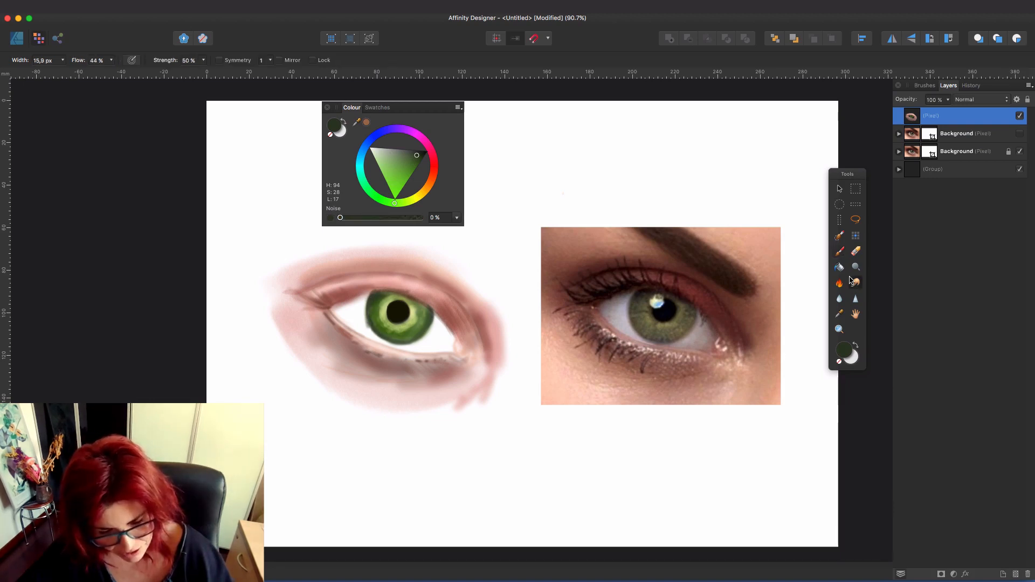
{"action": "key", "text": "bracketright"}
{"action": "key", "text": "bracketright"}
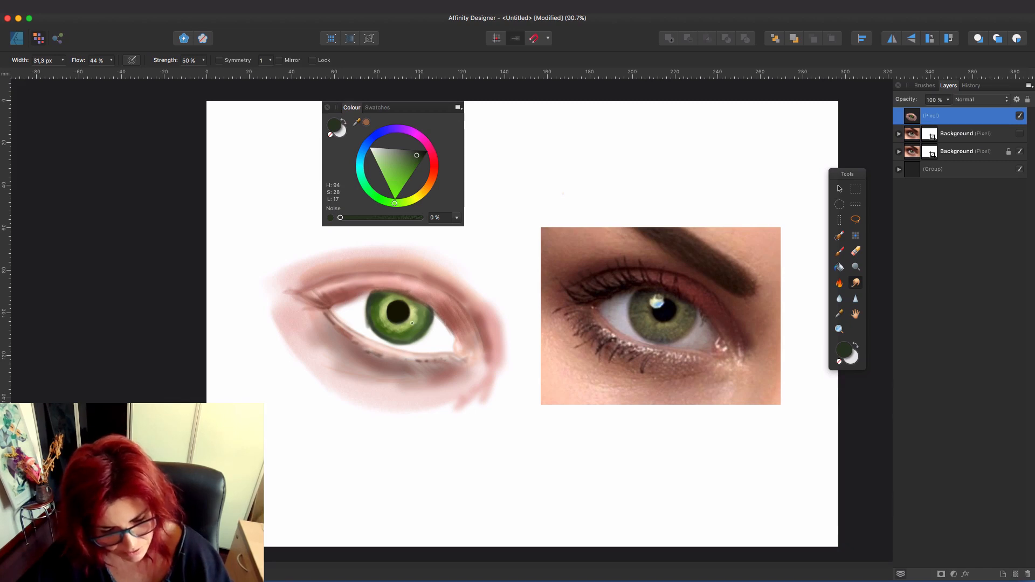
{"action": "key", "text": "bracketright"}
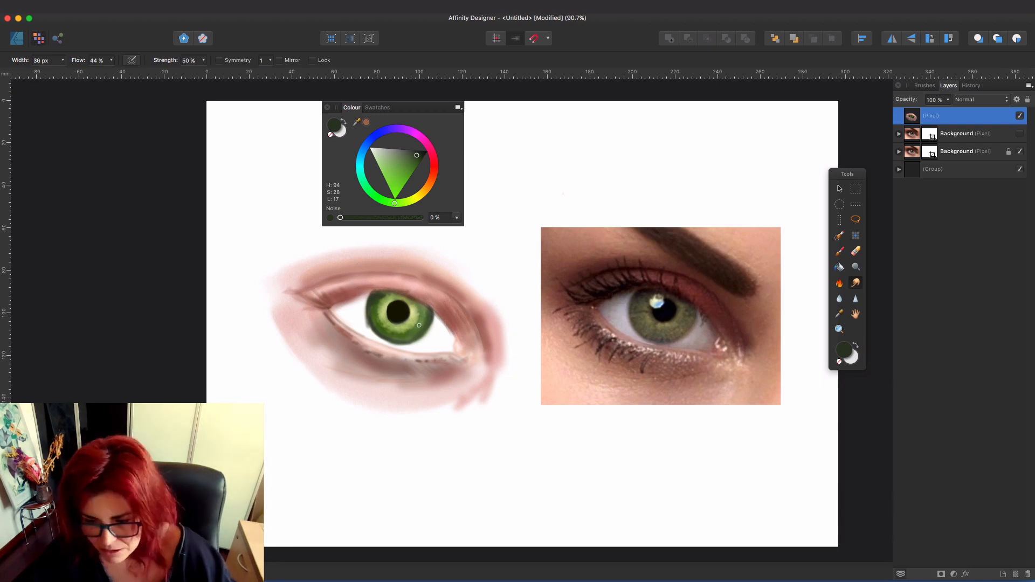
Pick a mid green (H 94, S 37, L 37) and brush soft touches of it into the iris.
{"action": "left_click", "coordinate": [405, 163]}
{"action": "key", "text": "b"}
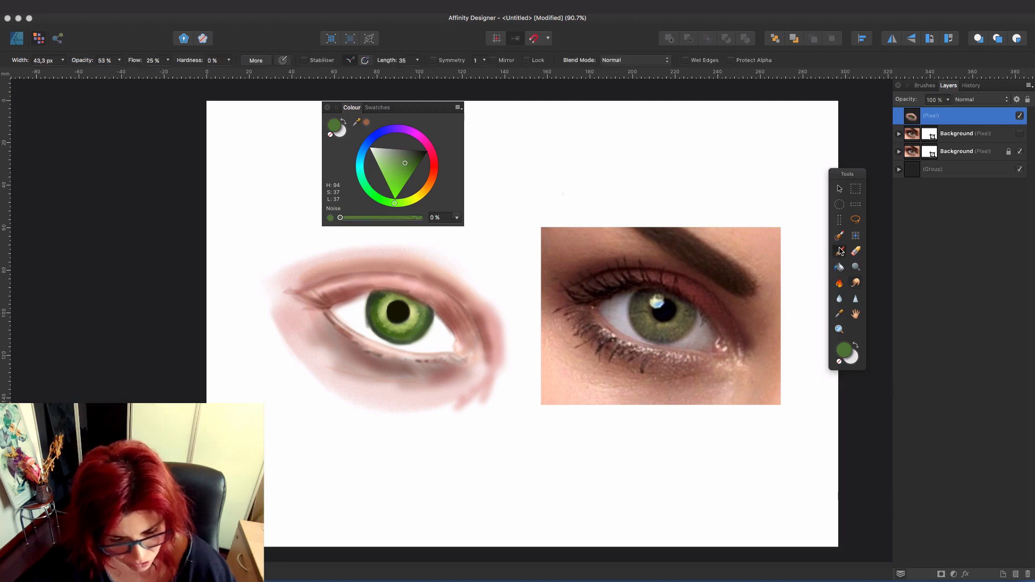
{"action": "left_click", "coordinate": [384, 307]}
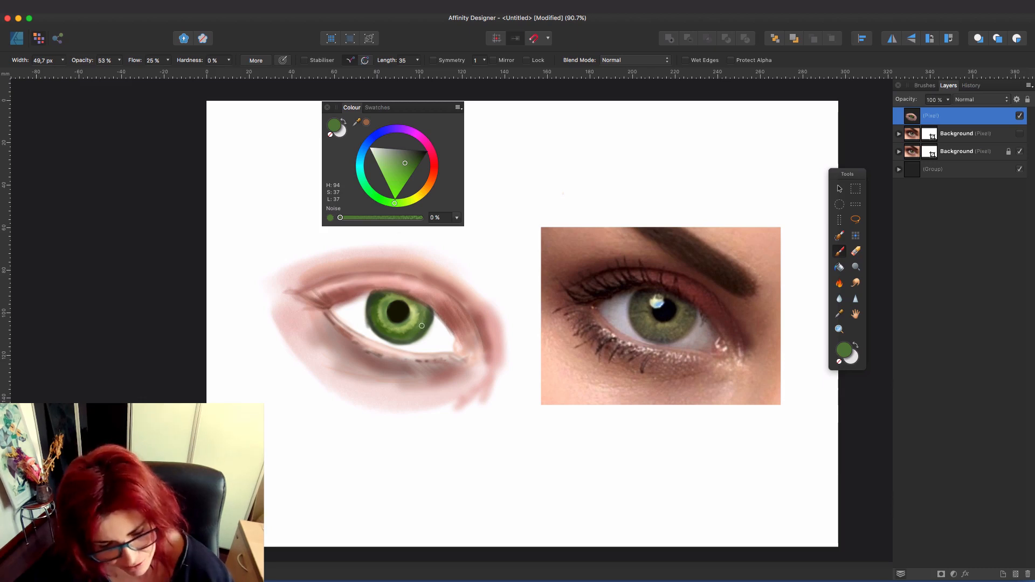
Pick pale yellow (H 56, S 100, L 80) and add small light specks around the pupil with a narrower brush.
{"action": "left_click", "coordinate": [383, 176]}
{"action": "left_click", "coordinate": [420, 203]}
{"action": "left_click", "coordinate": [384, 178]}
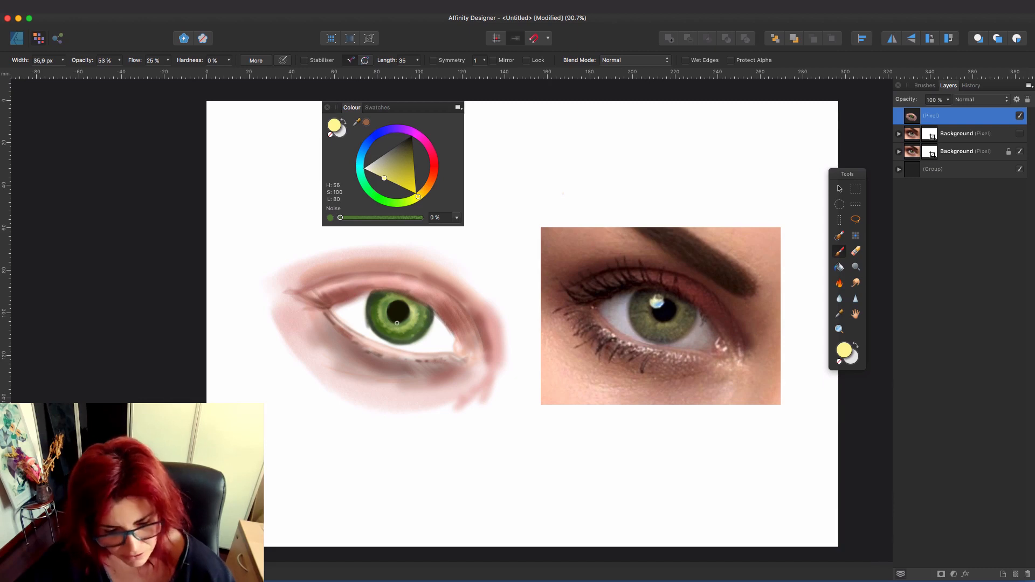
{"action": "key", "text": "bracketleft"}
{"action": "key", "text": "bracketleft"}
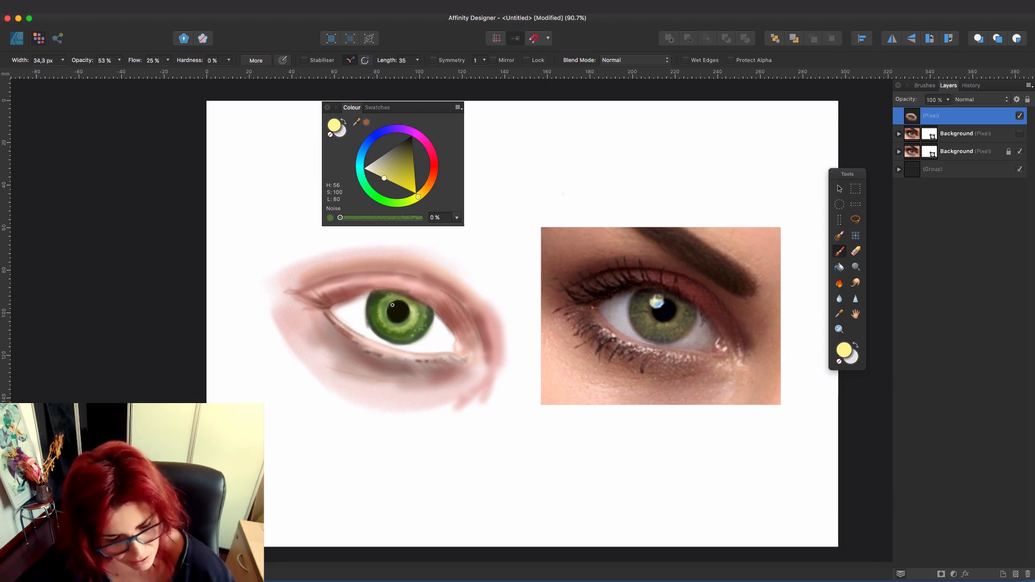
Lighten the colour to cream (H 56, S 68, L 89) and paint a reflection at the pupil's upper-left edge.
{"action": "key", "text": "bracketright"}
{"action": "left_click_drag", "start_coordinate": [384, 178], "coordinate": [373, 171]}
{"action": "key", "text": "bracketleft"}
{"action": "left_click_drag", "start_coordinate": [388, 306], "coordinate": [393, 306]}
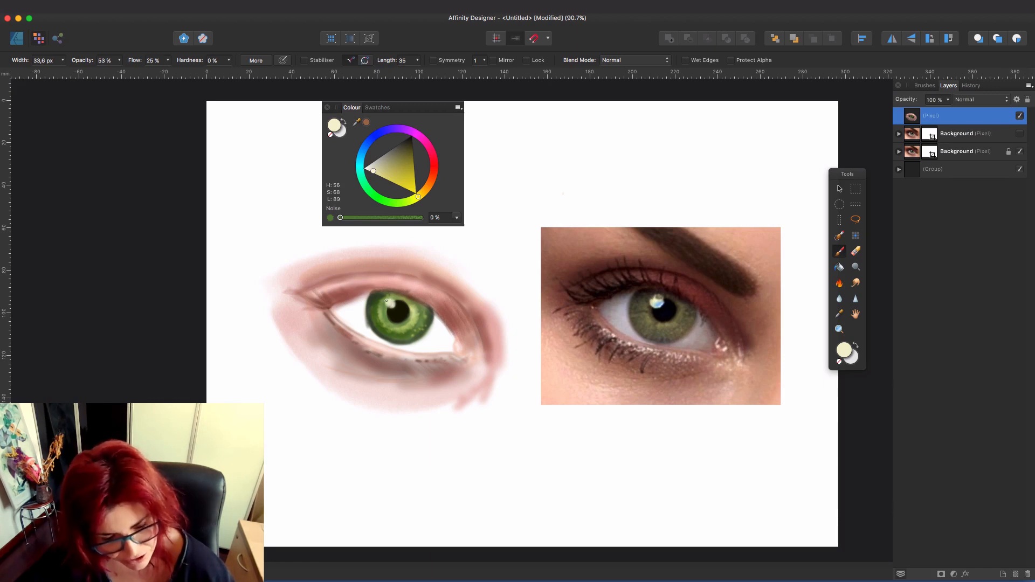
Brighten the reflection beside the pupil with near-white (H 56, S 92, L 98), narrowing the brush to about 28 px.
{"action": "key", "text": "bracketright"}
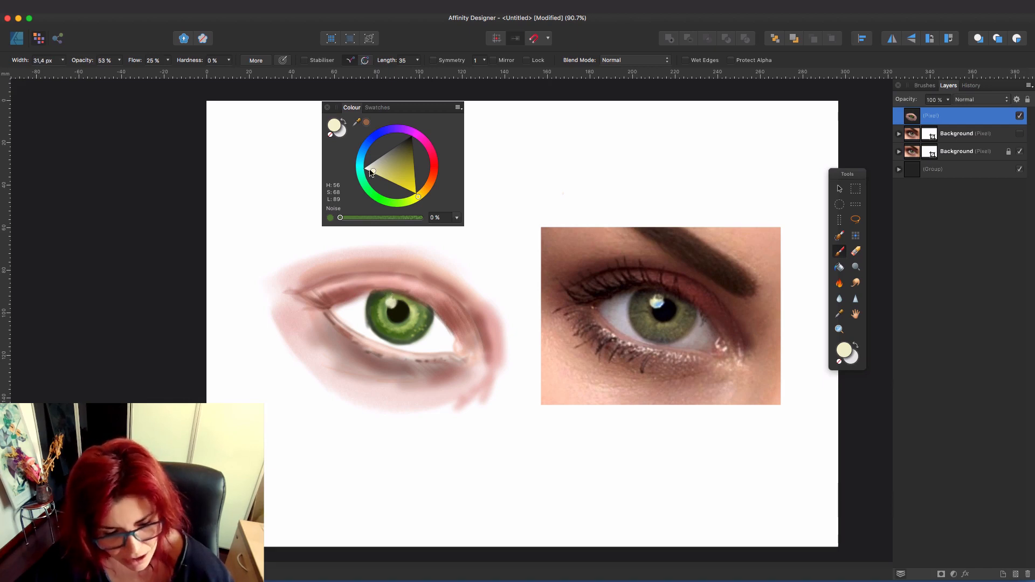
{"action": "left_click_drag", "start_coordinate": [371, 172], "coordinate": [366, 170]}
{"action": "left_click", "coordinate": [388, 299]}
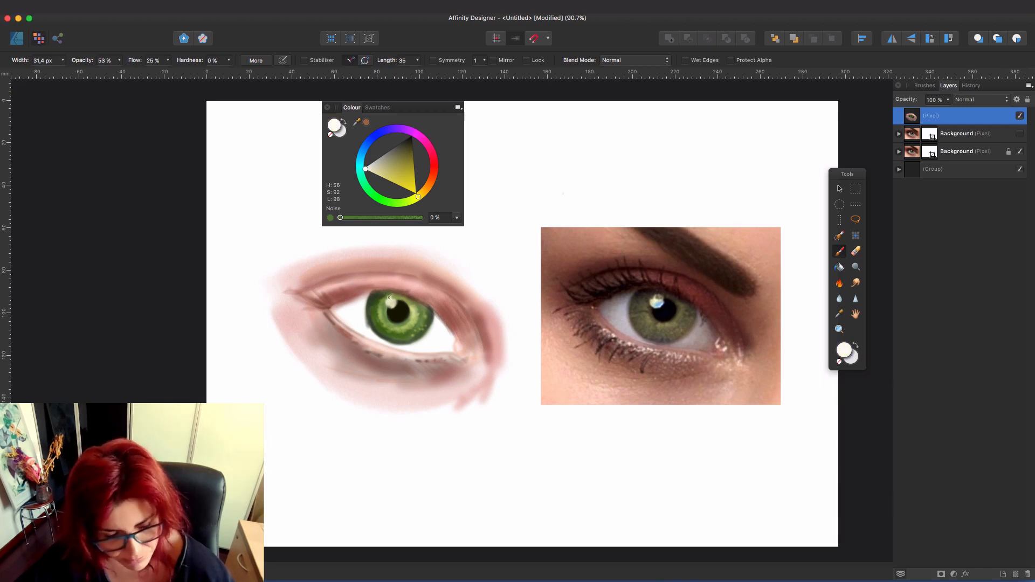
{"action": "key", "text": "bracketleft"}
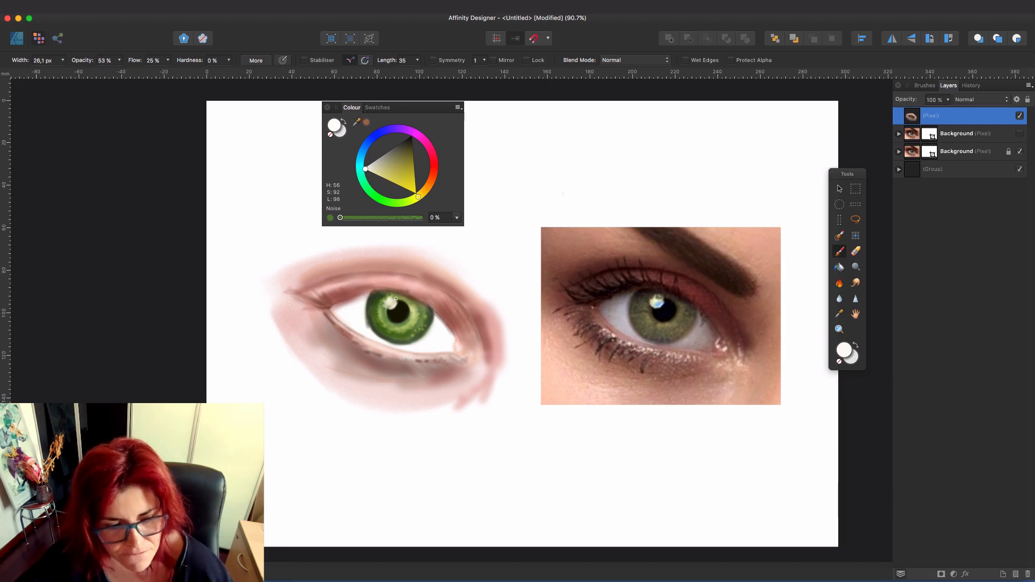
Pick a deeper green (H 105, S 46, L 33) and touch up the iris with a brush about 29 px wide.
{"action": "left_click", "coordinate": [384, 166]}
{"action": "left_click", "coordinate": [388, 202]}
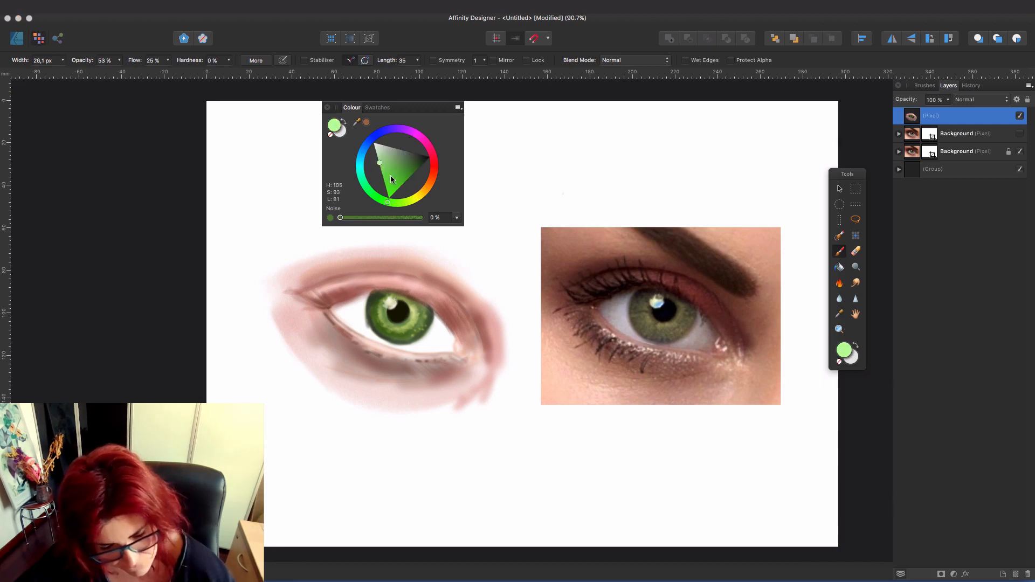
{"action": "left_click", "coordinate": [407, 167]}
{"action": "key", "text": "bracketright"}
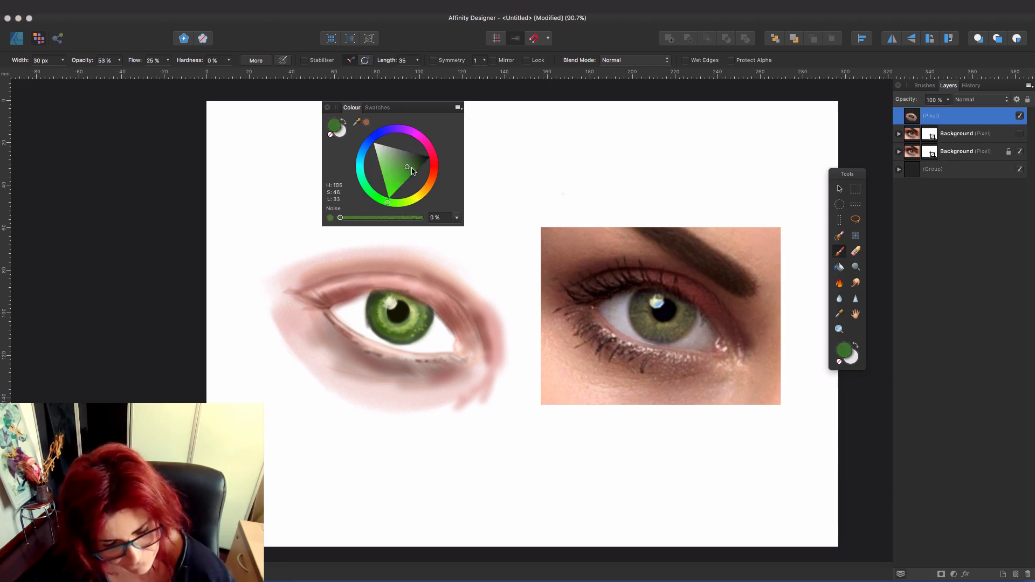
{"action": "key", "text": "bracketright"}
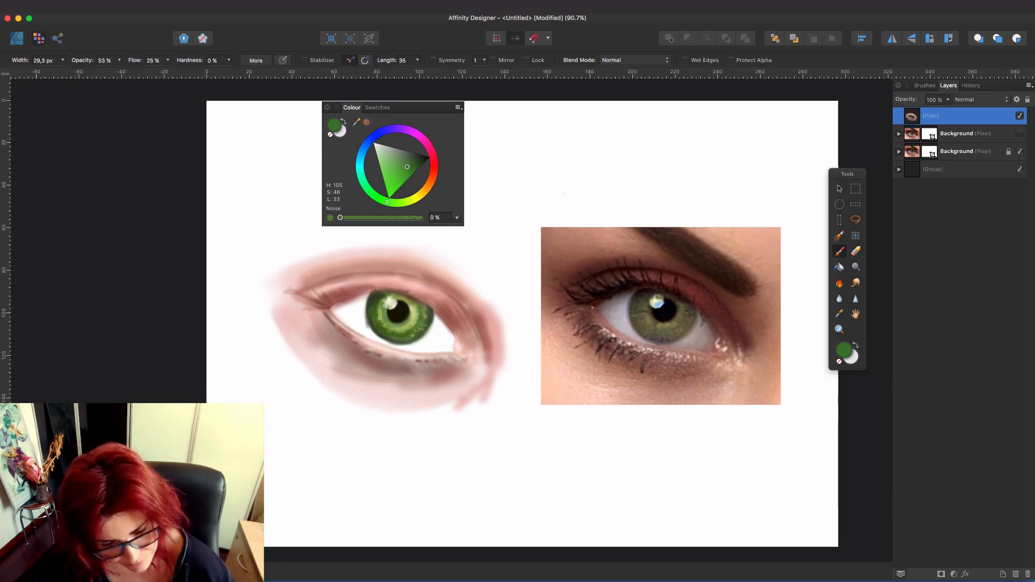
Pick dark grey, deepen it to near-black (H 105, S 0, L 13), and darken the iris's outer rim.
{"action": "left_click", "coordinate": [417, 156]}
{"action": "left_click", "coordinate": [410, 153]}
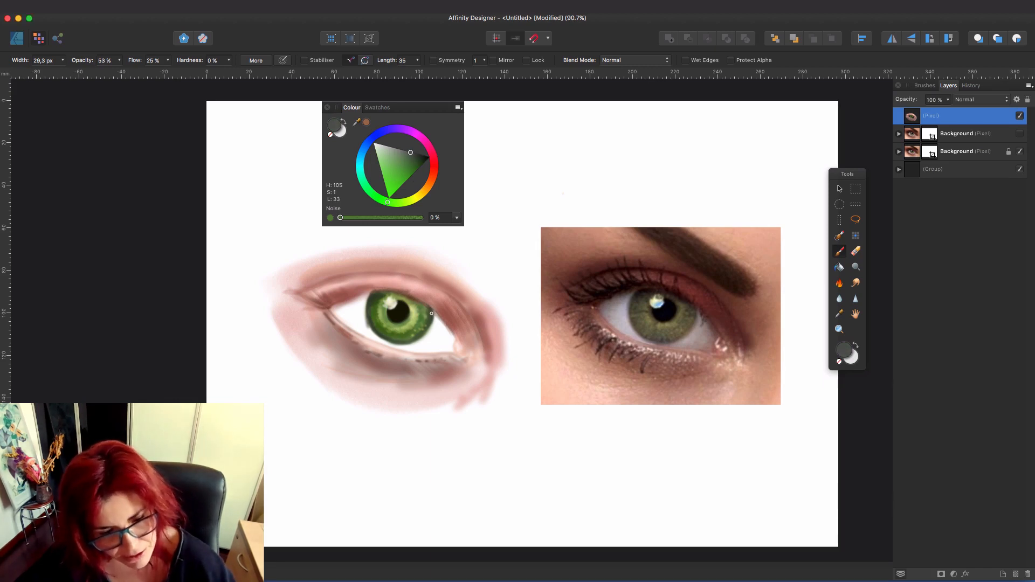
{"action": "key", "text": "bracketright"}
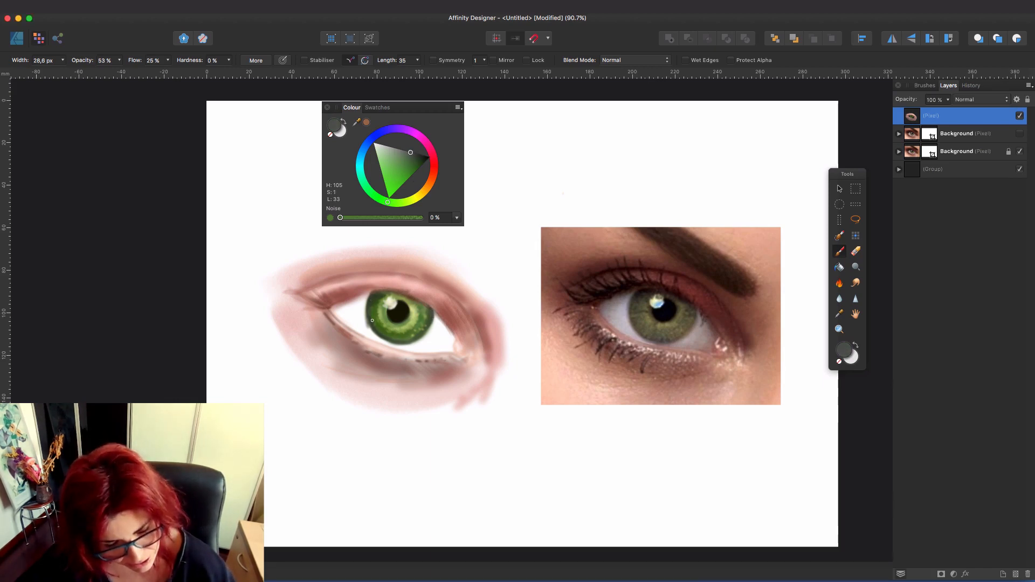
{"action": "left_click_drag", "start_coordinate": [410, 167], "coordinate": [424, 157]}
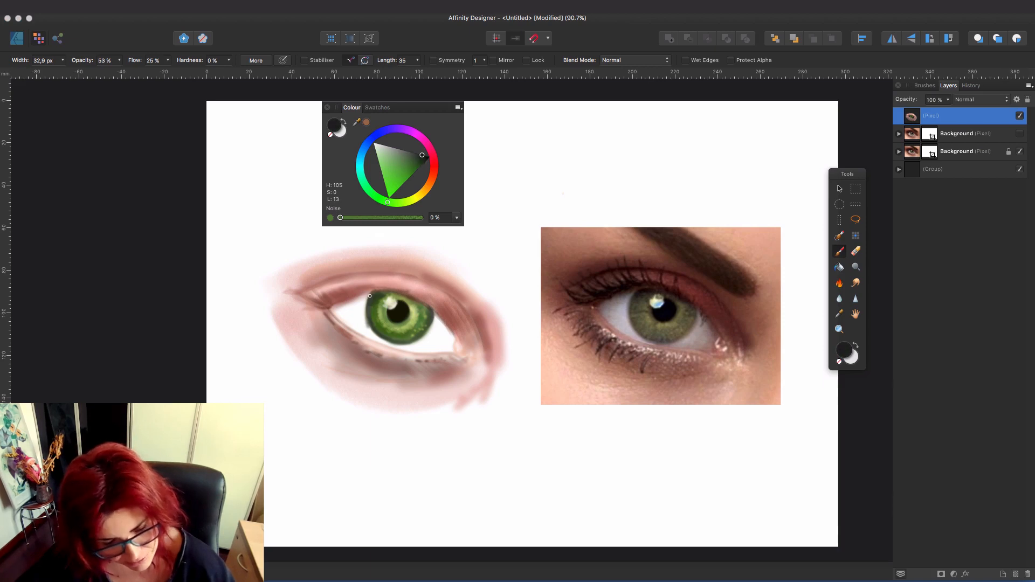
{"action": "key", "text": "bracketleft"}
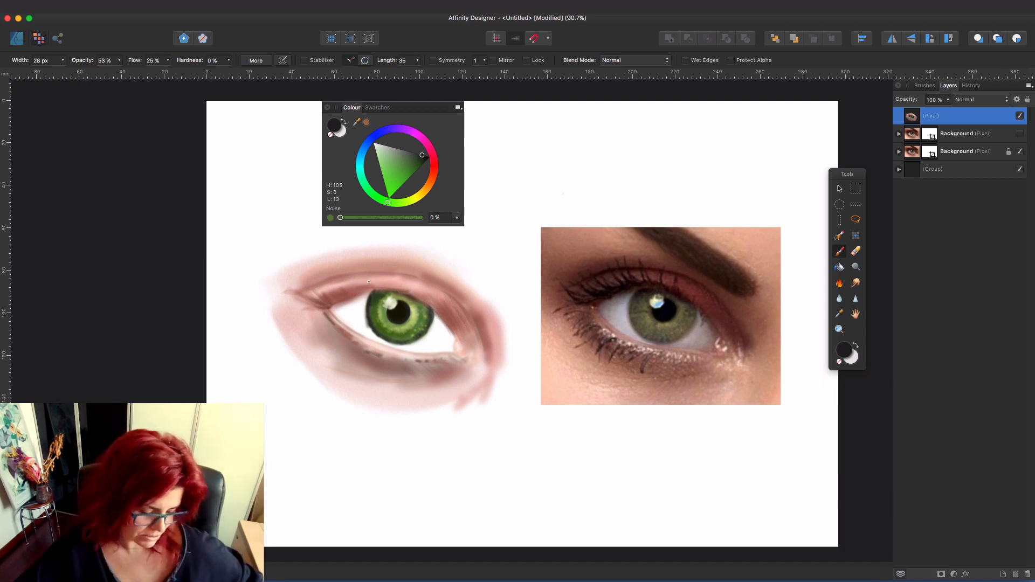
Try near-black strokes at the eye's outer corner and undo them.
{"action": "left_click_drag", "start_coordinate": [330, 305], "coordinate": [312, 298]}
{"action": "key", "text": "super+z"}
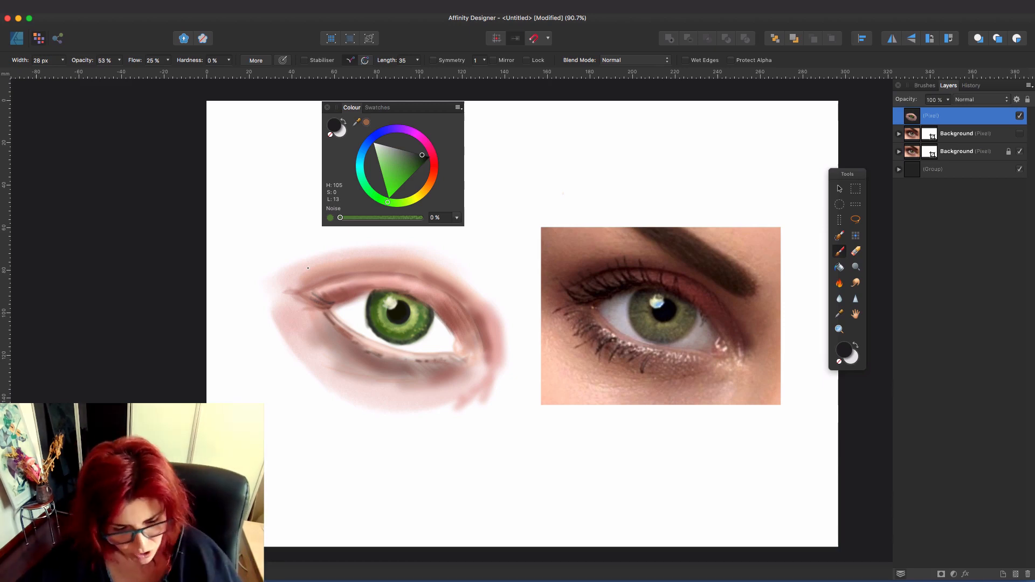
{"action": "key", "text": "super+z"}
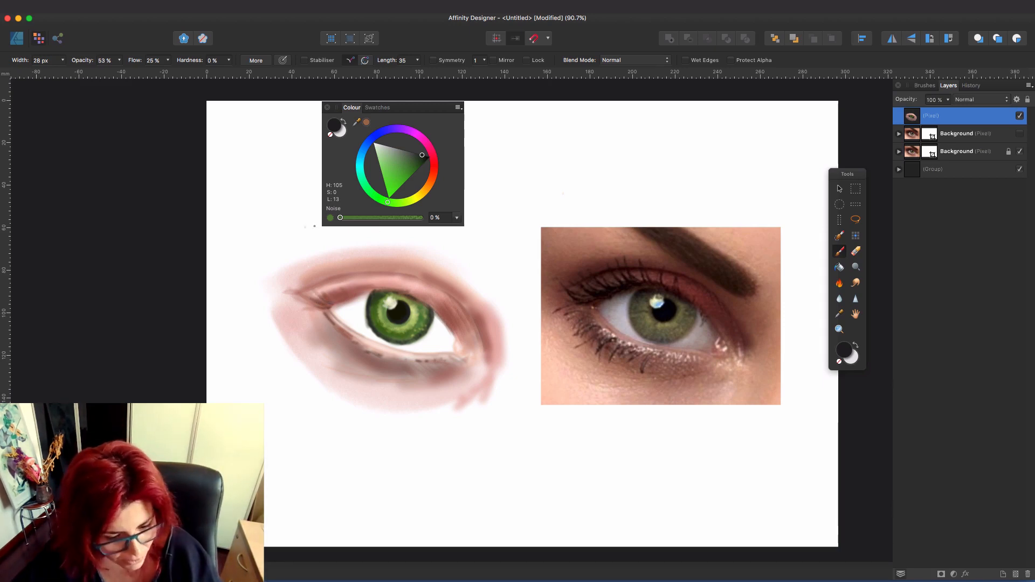
Pick dark red-brown (H 12, S 100, L 13) and shade the outer corner of the lower lid with a narrow brush.
{"action": "key", "text": "bracketleft"}
{"action": "left_click", "coordinate": [437, 172]}
{"action": "left_click_drag", "start_coordinate": [429, 172], "coordinate": [398, 130]}
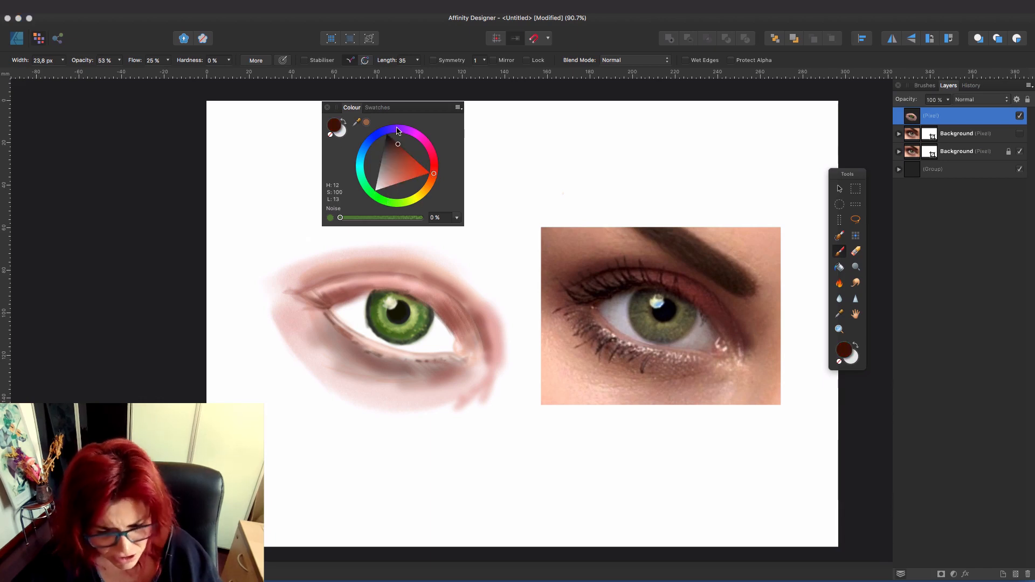
{"action": "key", "text": "bracketleft"}
{"action": "key", "text": "bracketleft"}
{"action": "key", "text": "bracketright"}
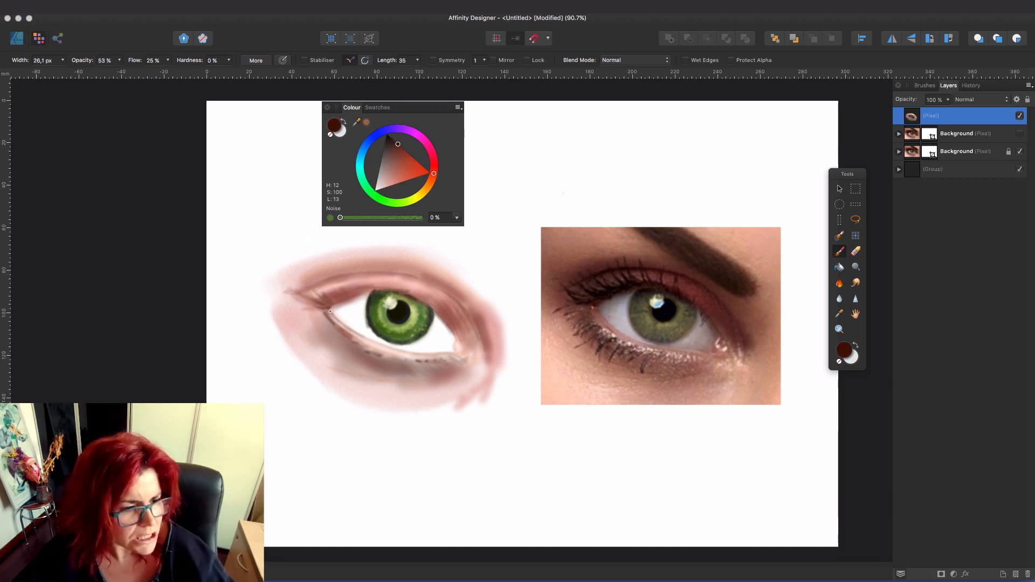
{"action": "left_click_drag", "start_coordinate": [329, 309], "coordinate": [333, 315]}
{"action": "key", "text": "bracketleft"}
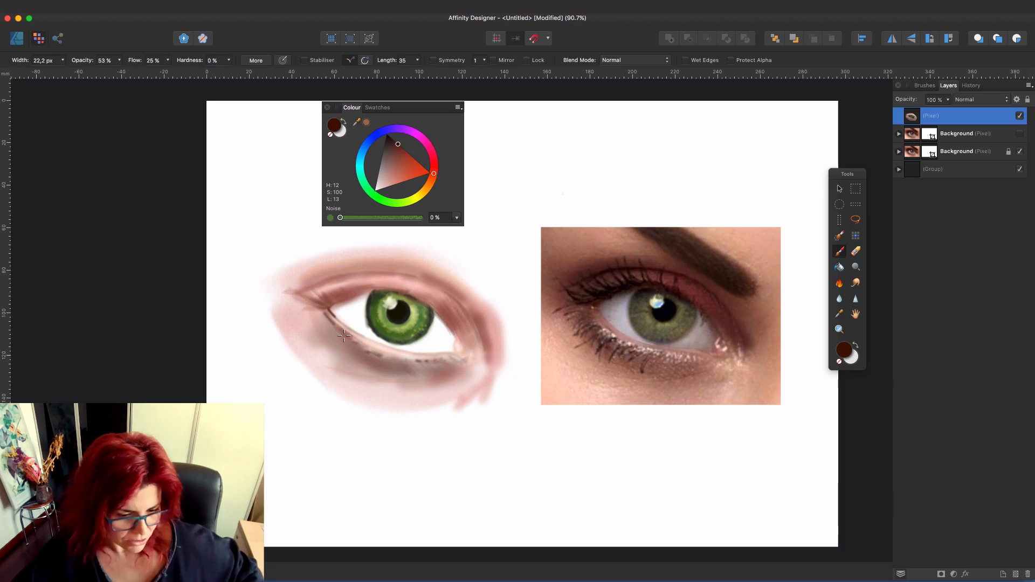
Set the brush opacity to 31% and shade along the lower lid's inner edge from the outer corner.
{"action": "key", "text": "3"}
{"action": "key", "text": "1"}
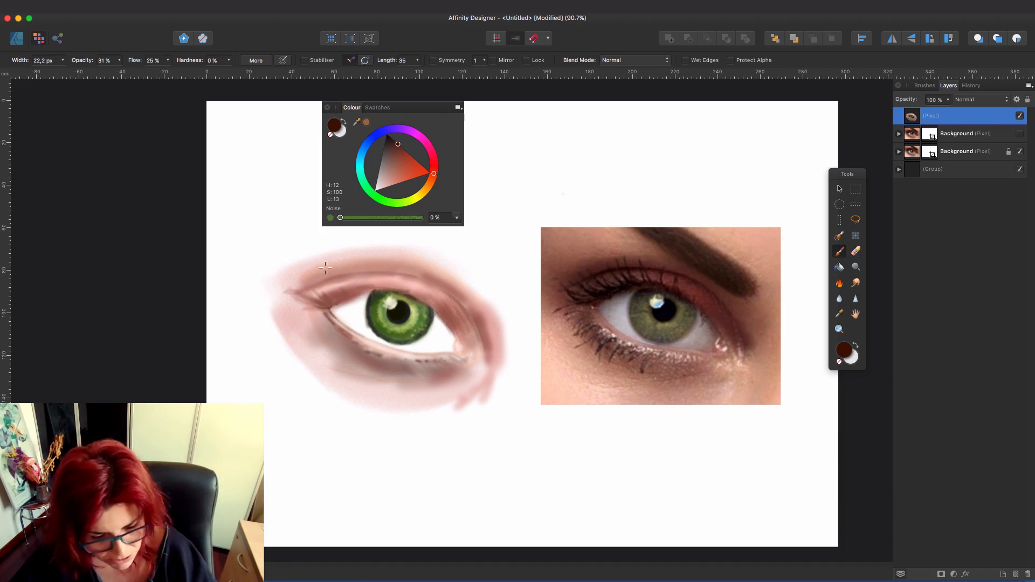
{"action": "left_click_drag", "start_coordinate": [339, 323], "coordinate": [388, 347]}
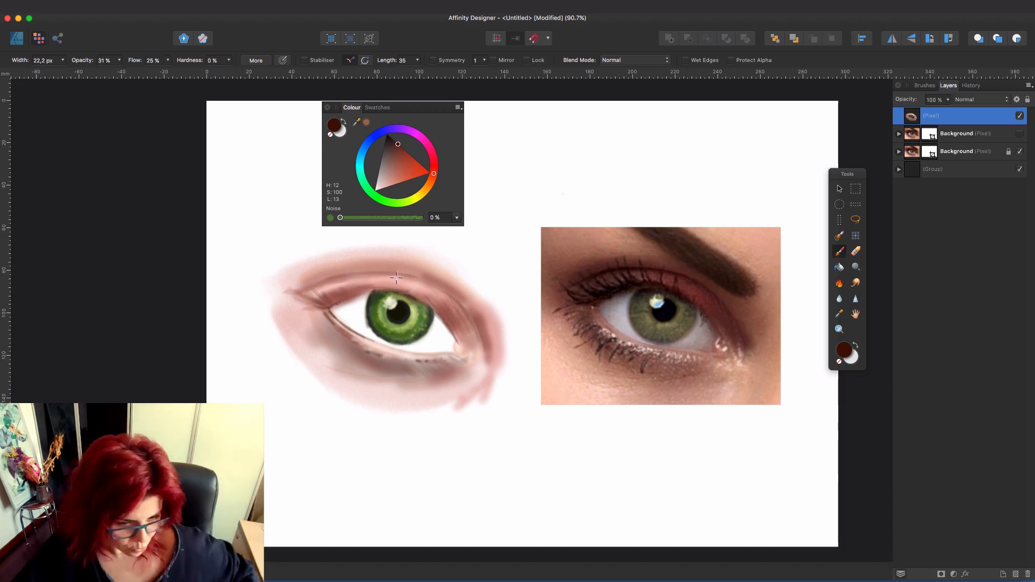
Undo a dark stroke tried along the upper lid crease and lower the brush opacity to 17%.
{"action": "left_click_drag", "start_coordinate": [437, 286], "coordinate": [408, 274]}
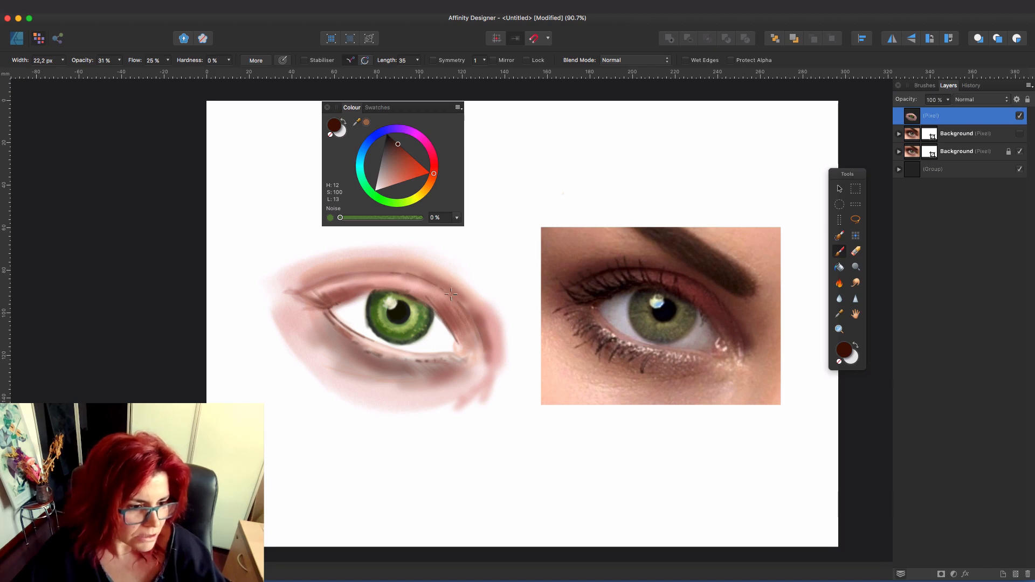
{"action": "key", "text": "super+z"}
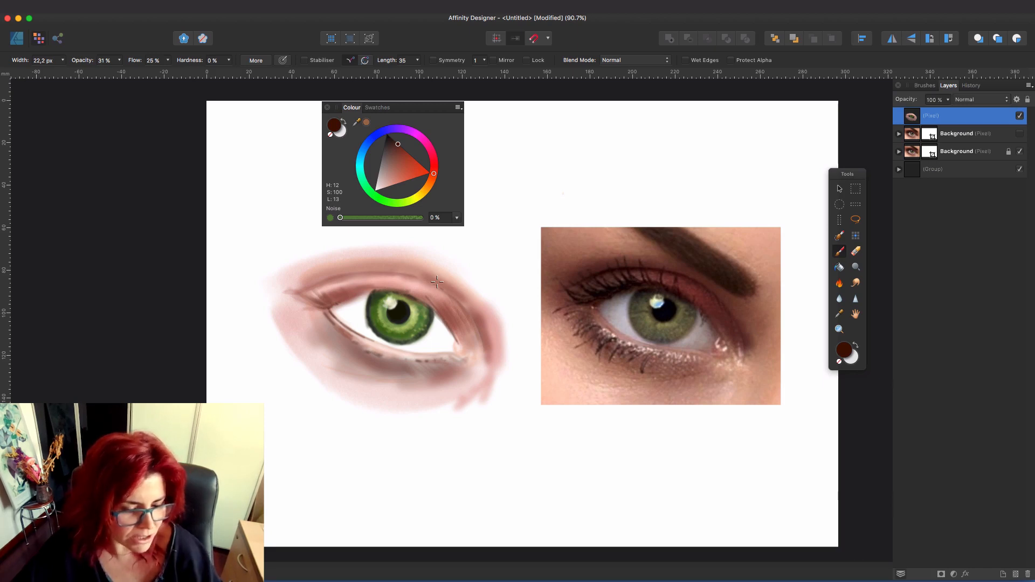
{"action": "left_click", "coordinate": [119, 60]}
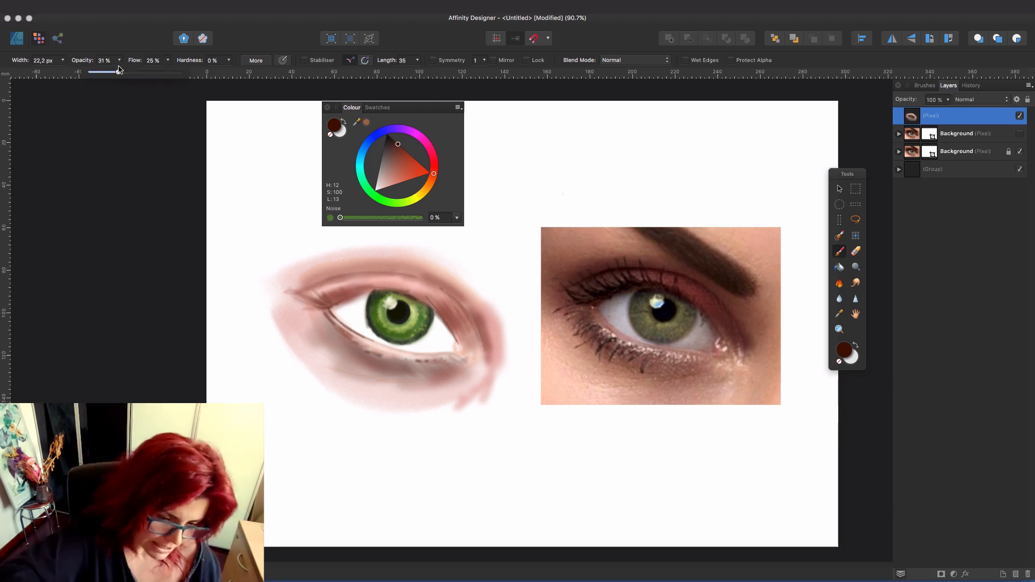
{"action": "mouse_move", "coordinate": [118, 72]}
{"action": "left_mouse_down"}
{"action": "mouse_move", "coordinate": [94, 76]}
{"action": "mouse_move", "coordinate": [106, 76]}
{"action": "left_mouse_up"}
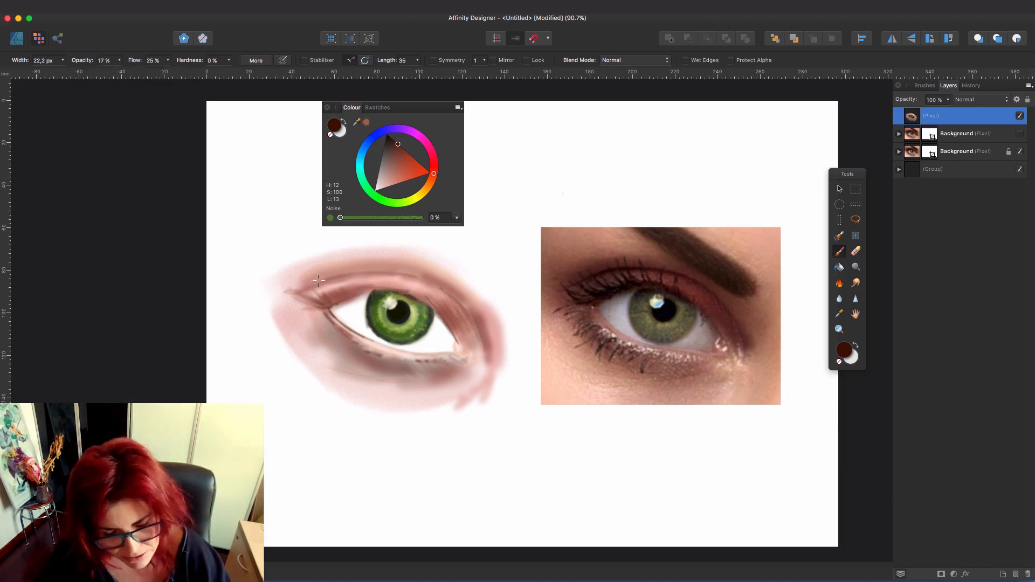
Rotate the canvas, move the colour controls clear of the eye, and deepen the upper lid shadow with a brush about 51 px wide.
{"action": "scroll", "coordinate": [405, 326], "scroll_direction": "down", "scroll_amount": 5}
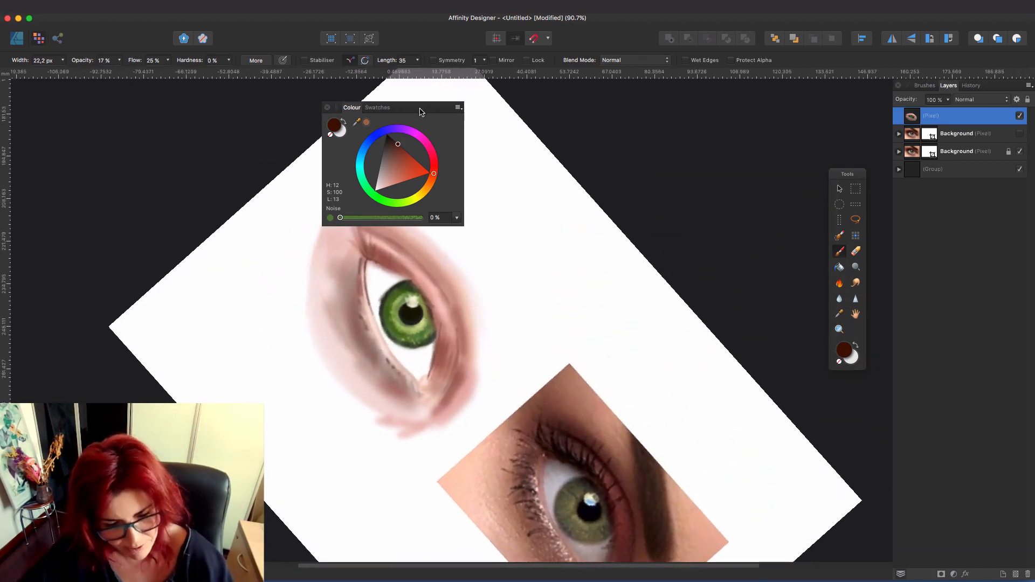
{"action": "left_click_drag", "start_coordinate": [422, 106], "coordinate": [665, 139]}
{"action": "key", "text": "bracketright"}
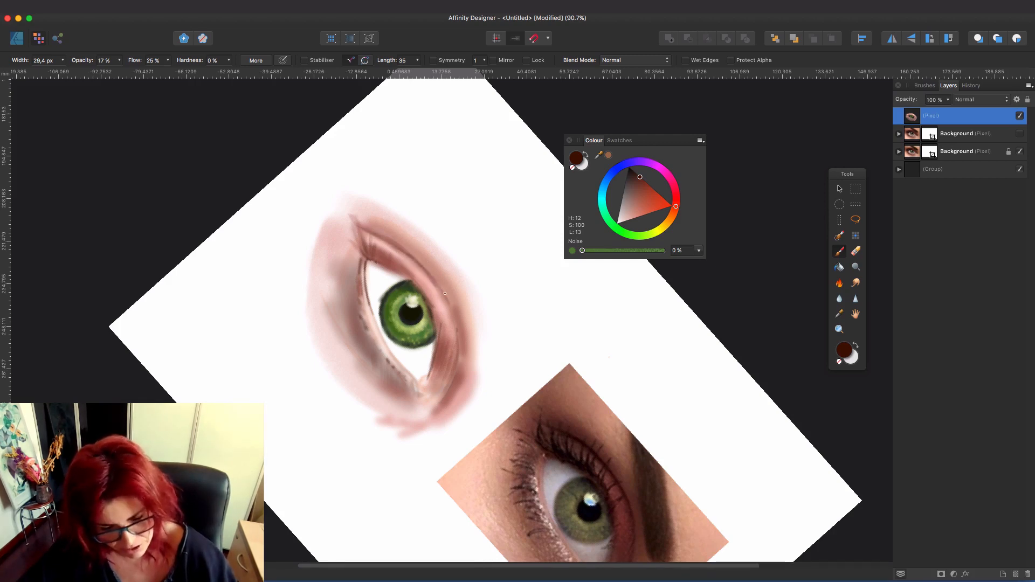
{"action": "key", "text": "bracketright"}
{"action": "key", "text": "bracketright"}
{"action": "key", "text": "bracketright"}
{"action": "key", "text": "bracketright"}
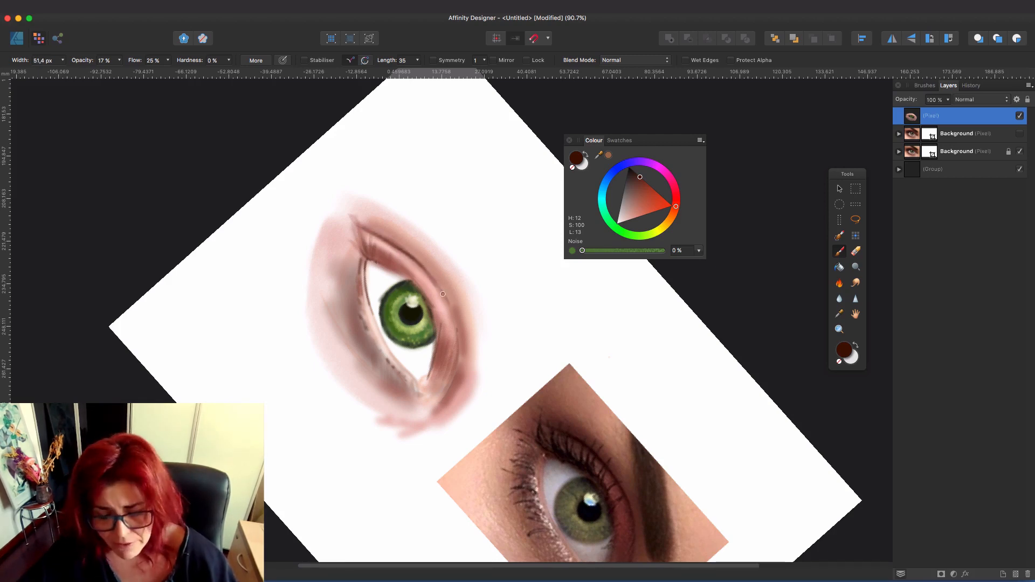
{"action": "mouse_move", "coordinate": [440, 300]}
{"action": "left_mouse_down"}
{"action": "mouse_move", "coordinate": [457, 369]}
{"action": "mouse_move", "coordinate": [432, 345]}
{"action": "left_mouse_up"}
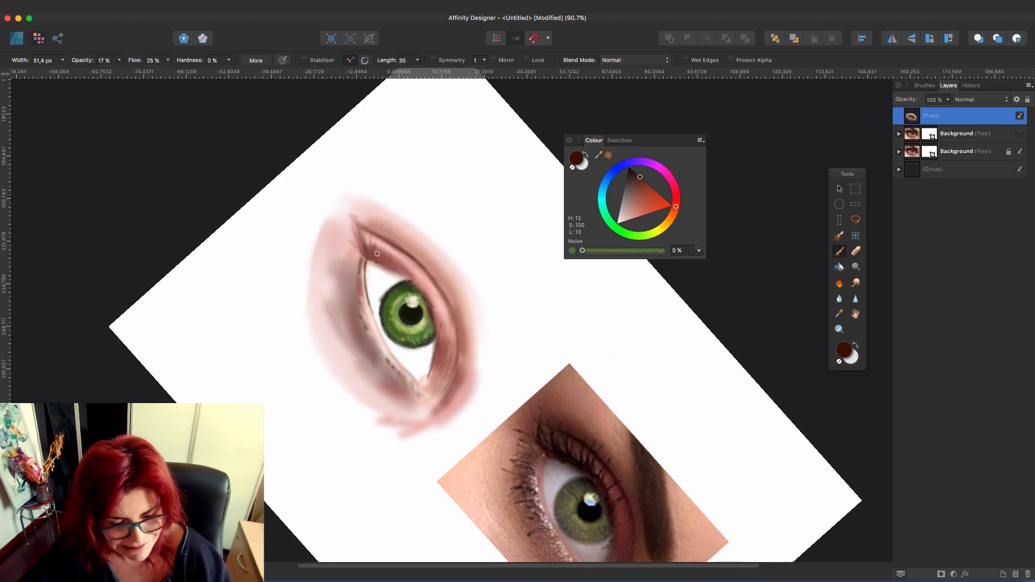
Darken the brush colour to H 12, S 100, L 6 and add a new pixel layer above the eye painting.
{"action": "left_click_drag", "start_coordinate": [639, 178], "coordinate": [629, 157]}
{"action": "key", "text": "bracketleft"}
{"action": "key", "text": "bracketleft"}
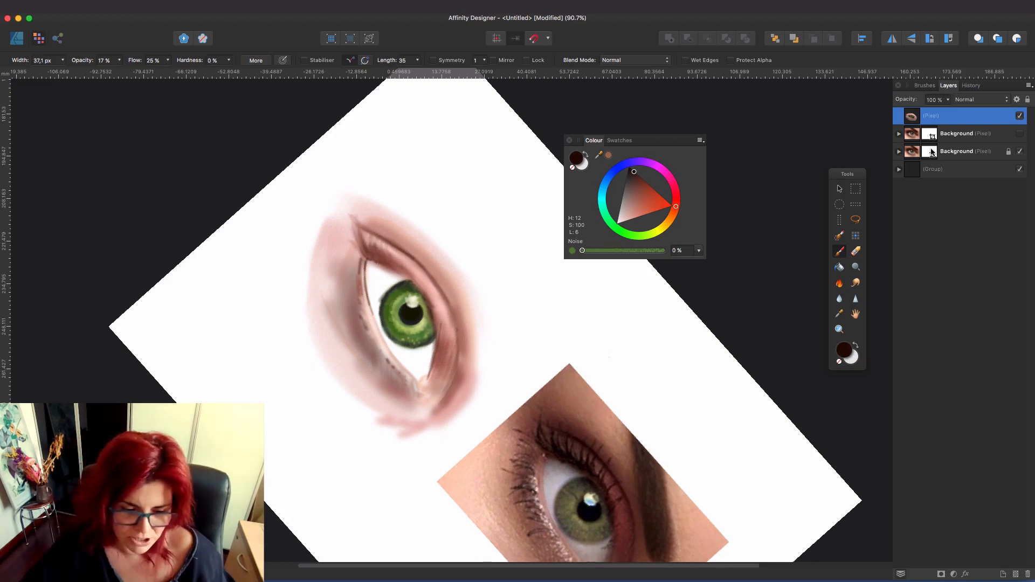
{"action": "left_click", "coordinate": [1015, 574]}
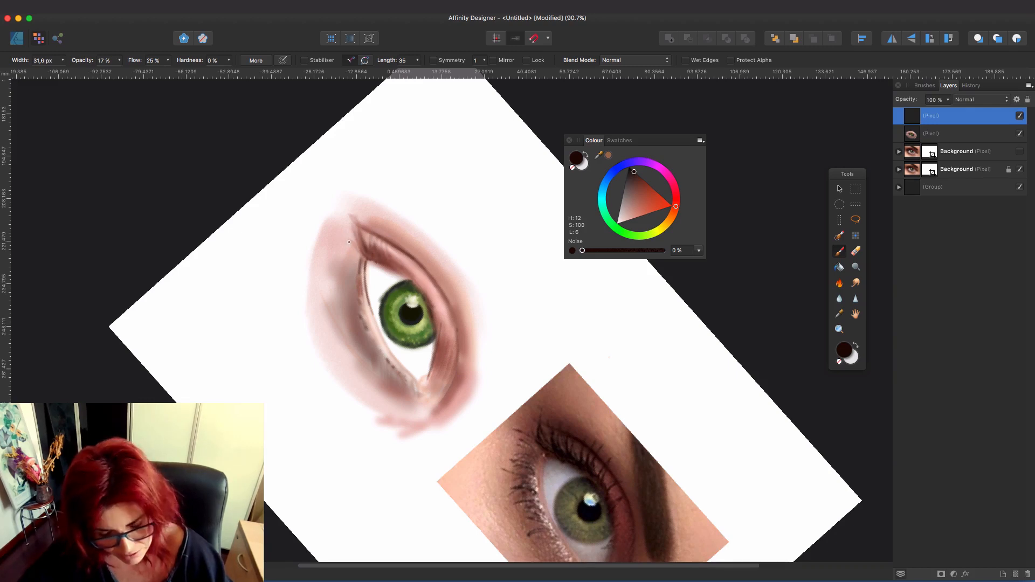
Enlarge the brush to about 104 px and softly darken the skin around the eye's outer corner.
{"action": "key", "text": "bracketright"}
{"action": "key", "text": "bracketright"}
{"action": "key", "text": "bracketright"}
{"action": "key", "text": "bracketright"}
{"action": "key", "text": "bracketright"}
{"action": "key", "text": "bracketright"}
{"action": "key", "text": "bracketright"}
{"action": "key", "text": "bracketright"}
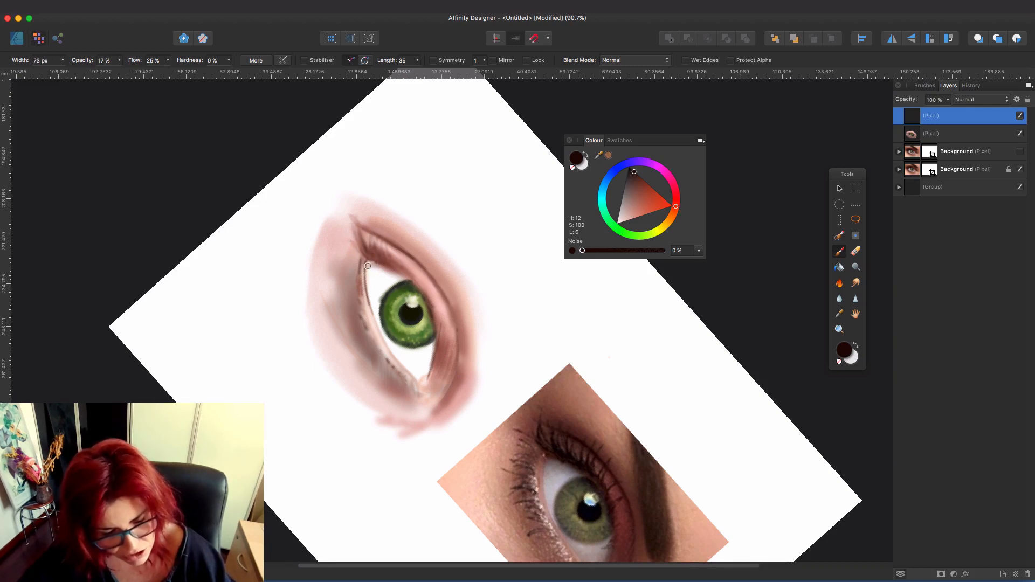
{"action": "key", "text": "bracketleft"}
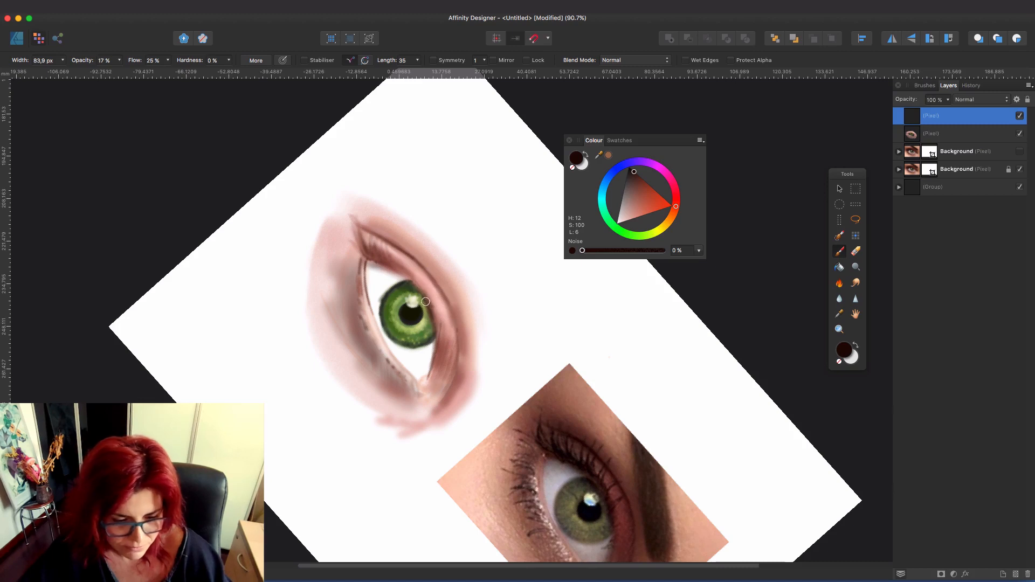
{"action": "key", "text": "bracketleft"}
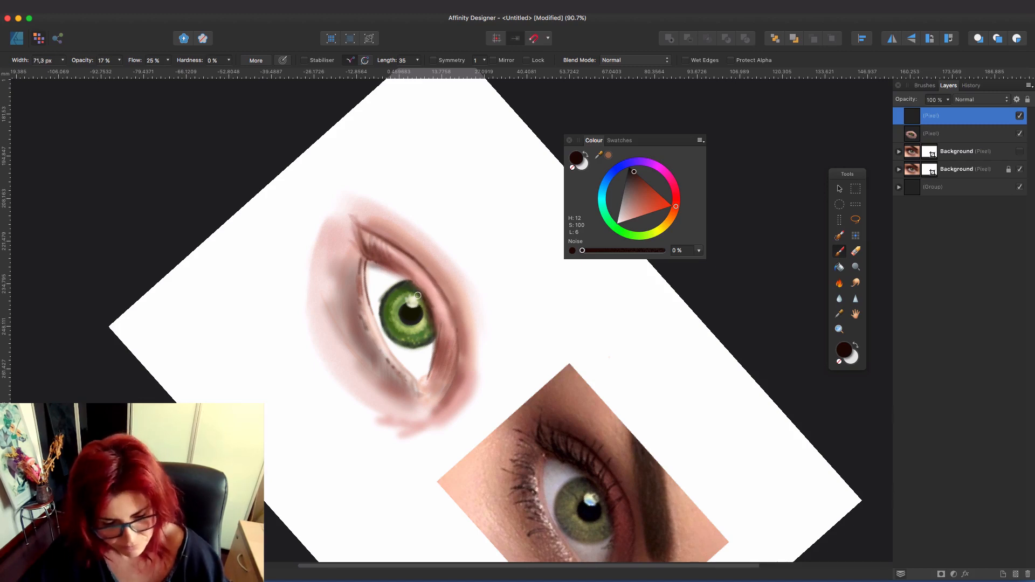
{"action": "key", "text": "bracketright"}
{"action": "key", "text": "bracketright"}
{"action": "key", "text": "bracketright"}
{"action": "key", "text": "bracketright"}
{"action": "key", "text": "bracketleft"}
{"action": "key", "text": "bracketleft"}
{"action": "key", "text": "bracketleft"}
{"action": "key", "text": "bracketleft"}
{"action": "key", "text": "bracketleft"}
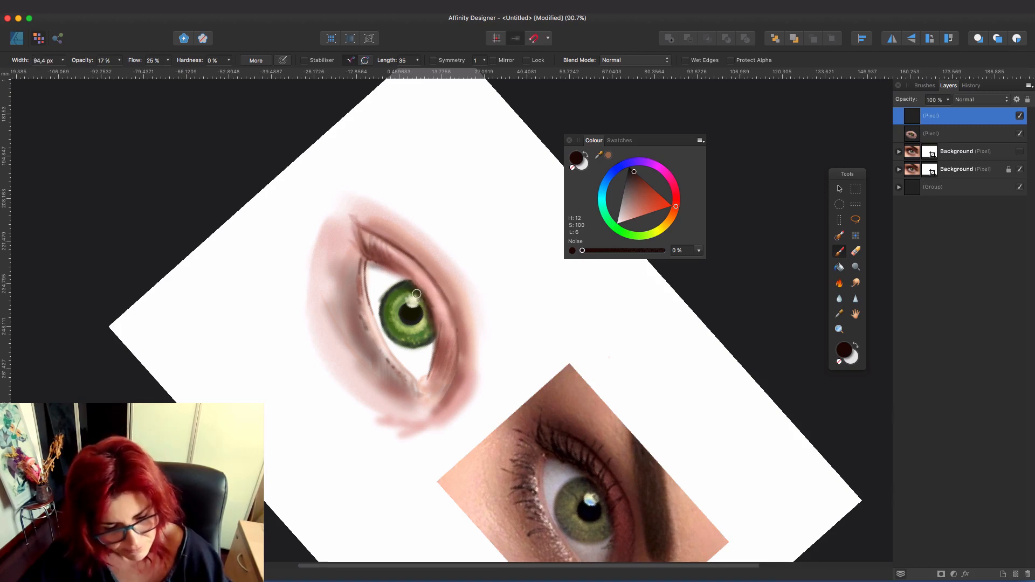
{"action": "key", "text": "bracketleft"}
{"action": "key", "text": "bracketleft"}
{"action": "key", "text": "bracketleft"}
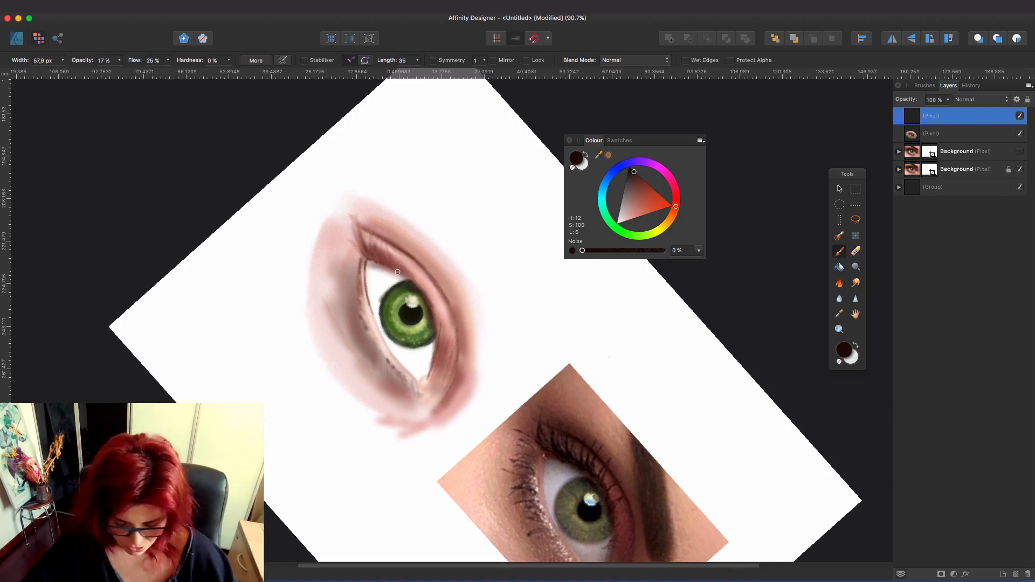
{"action": "key", "text": "bracketright"}
{"action": "key", "text": "bracketright"}
{"action": "key", "text": "bracketright"}
{"action": "key", "text": "bracketright"}
{"action": "key", "text": "bracketright"}
{"action": "key", "text": "bracketright"}
{"action": "key", "text": "bracketright"}
{"action": "key", "text": "bracketright"}
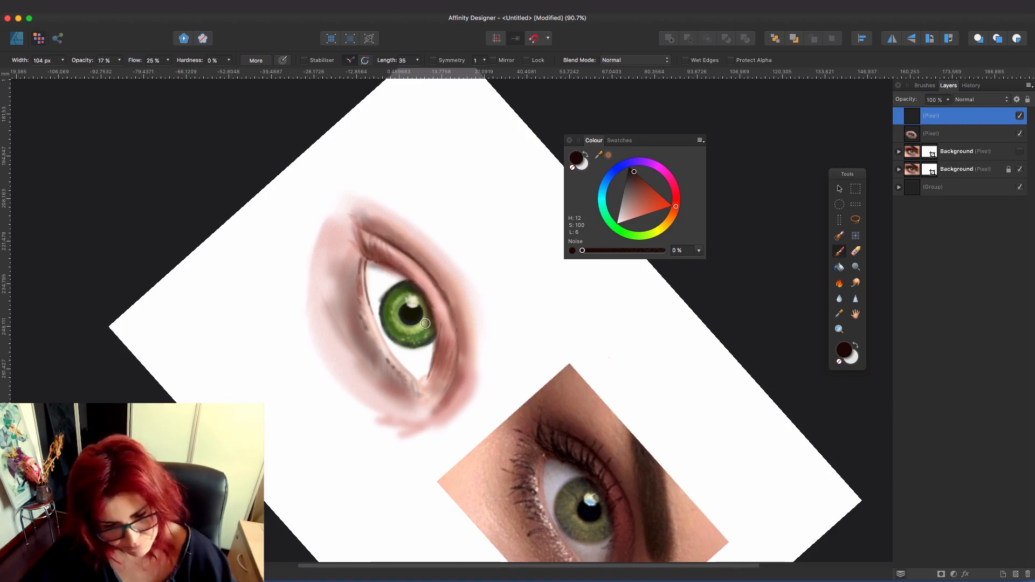
Deepen the shadow on the upper lid near the inner corner with a brush about 102 px wide.
{"action": "scroll", "coordinate": [409, 252], "scroll_direction": "down", "scroll_amount": 3}
{"action": "key", "text": "bracketleft"}
{"action": "key", "text": "bracketleft"}
{"action": "key", "text": "bracketleft"}
{"action": "key", "text": "bracketleft"}
{"action": "key", "text": "bracketleft"}
{"action": "key", "text": "bracketleft"}
{"action": "key", "text": "bracketleft"}
{"action": "key", "text": "bracketleft"}
{"action": "key", "text": "bracketleft"}
{"action": "key", "text": "bracketleft"}
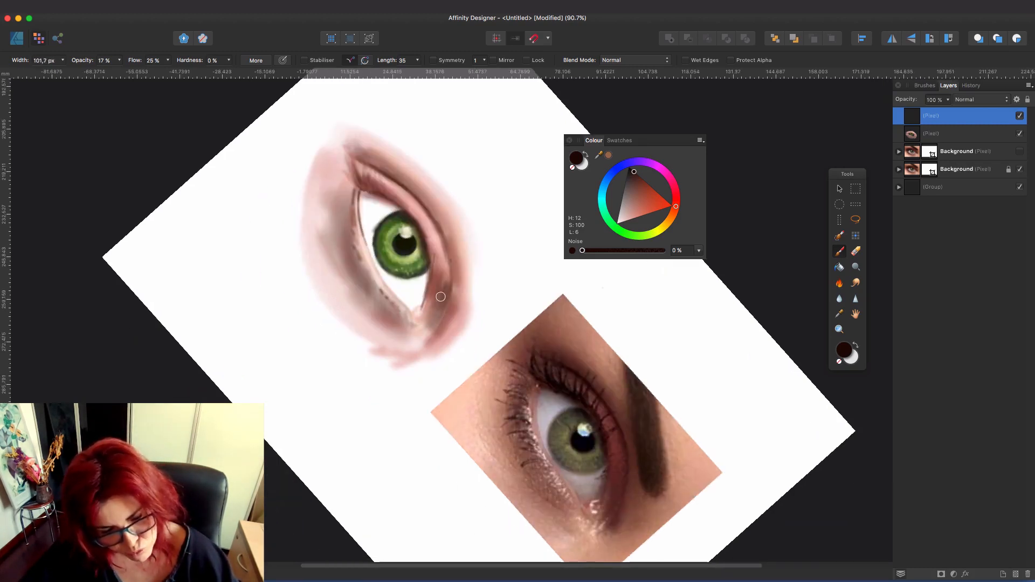
Reduce the brush to about 23 px and paint fine dark lashes along the lower lid near the outer corner.
{"action": "key", "text": "bracketleft"}
{"action": "key", "text": "bracketleft"}
{"action": "key", "text": "bracketleft"}
{"action": "key", "text": "bracketleft"}
{"action": "key", "text": "bracketleft"}
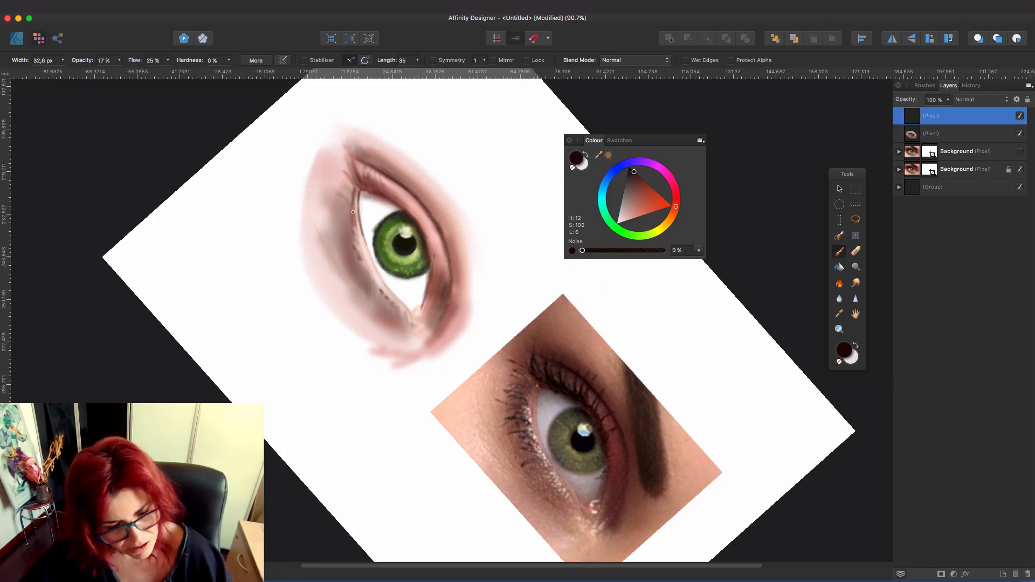
{"action": "mouse_move", "coordinate": [353, 213]}
{"action": "left_mouse_down"}
{"action": "mouse_move", "coordinate": [340, 205]}
{"action": "mouse_move", "coordinate": [342, 216]}
{"action": "left_mouse_up"}
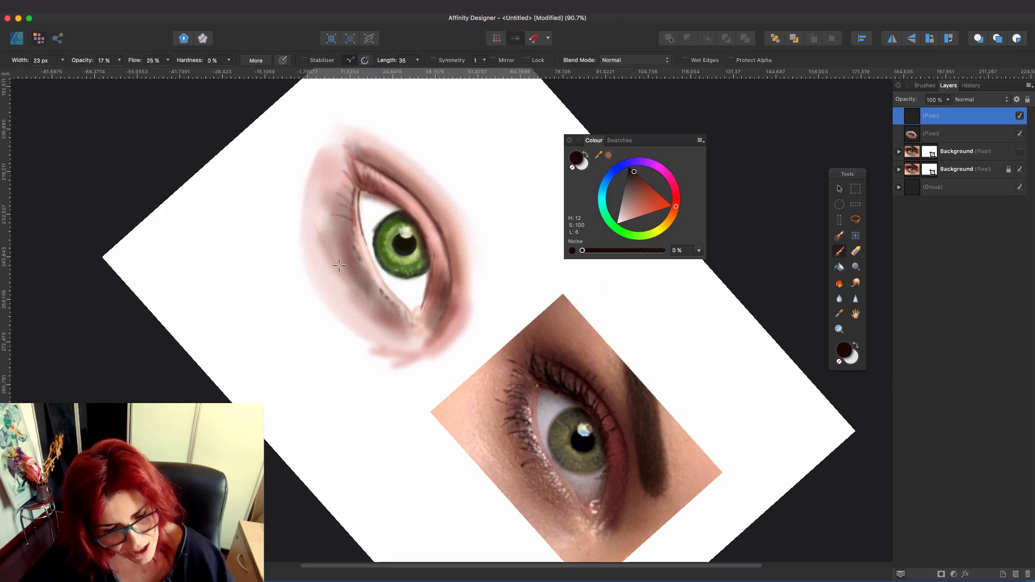
{"action": "key", "text": "bracketright"}
Set the brush to light pink at H 12, S 100, L 85 with 55% opacity and a width of about 34 px.
{"action": "left_click_drag", "start_coordinate": [626, 205], "coordinate": [633, 218]}
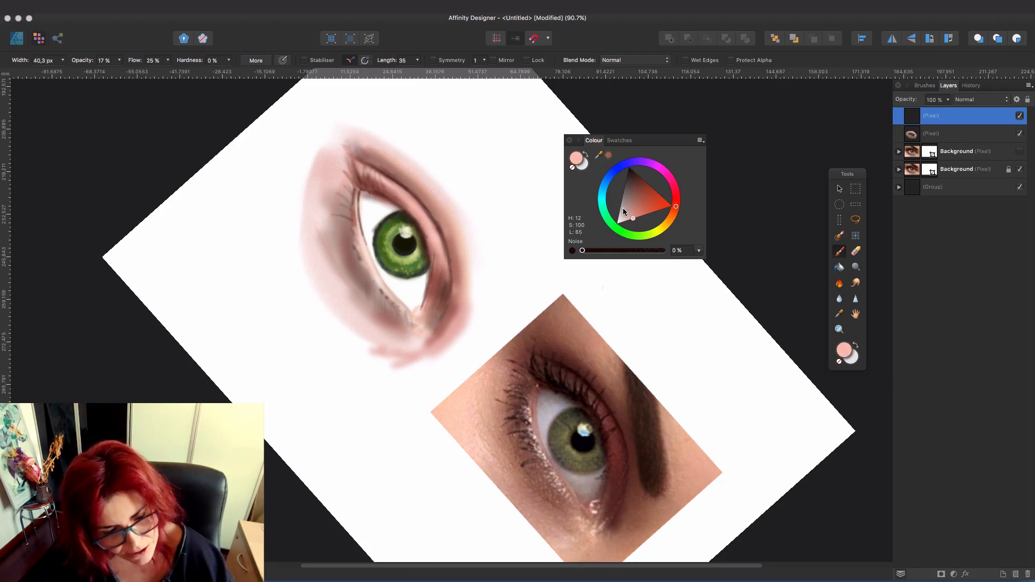
{"action": "key", "text": "bracketright"}
{"action": "key", "text": "bracketright"}
{"action": "key", "text": "bracketleft"}
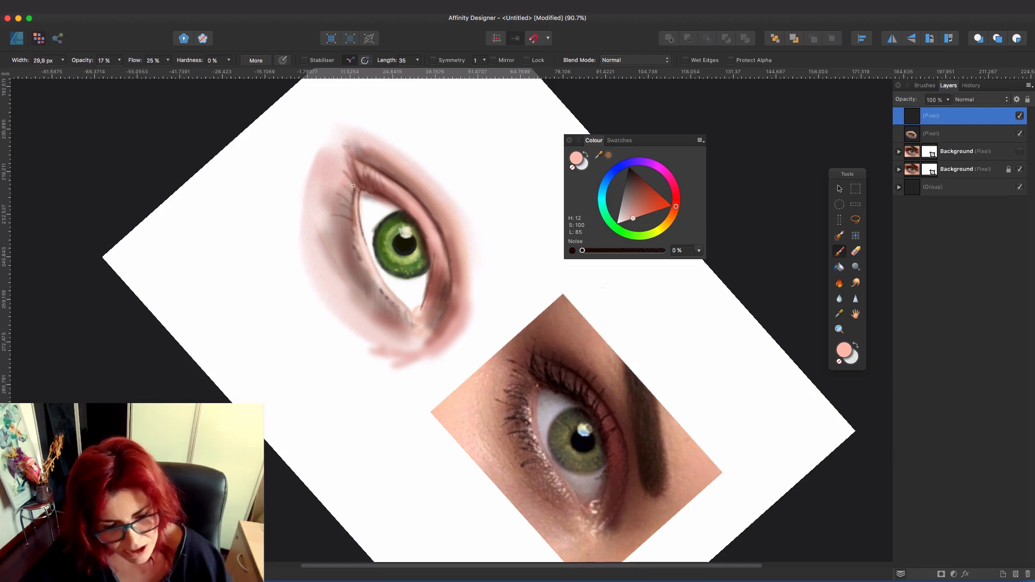
{"action": "left_click", "coordinate": [119, 60]}
{"action": "left_click_drag", "start_coordinate": [121, 83], "coordinate": [151, 85]}
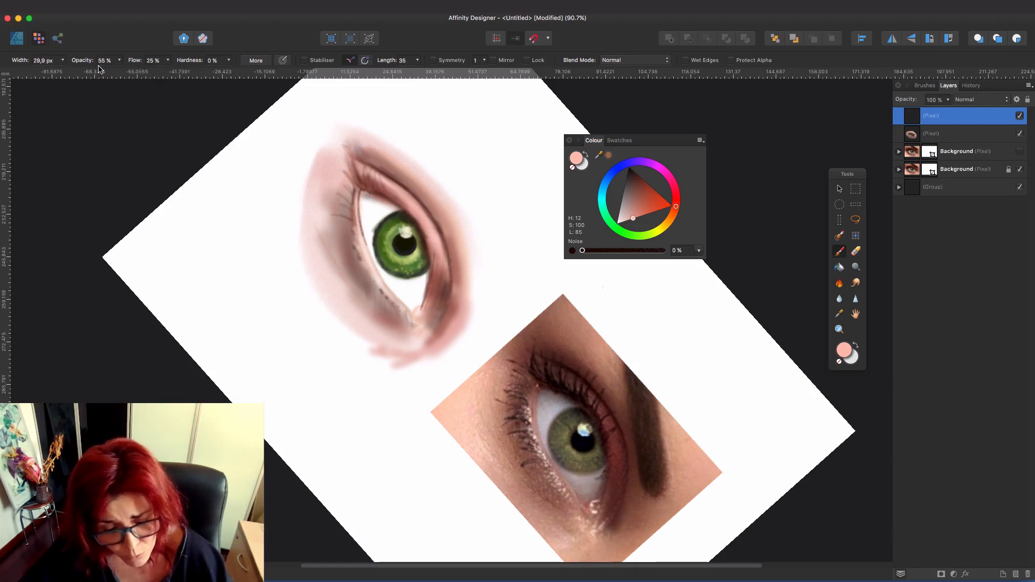
{"action": "key", "text": "bracketright"}
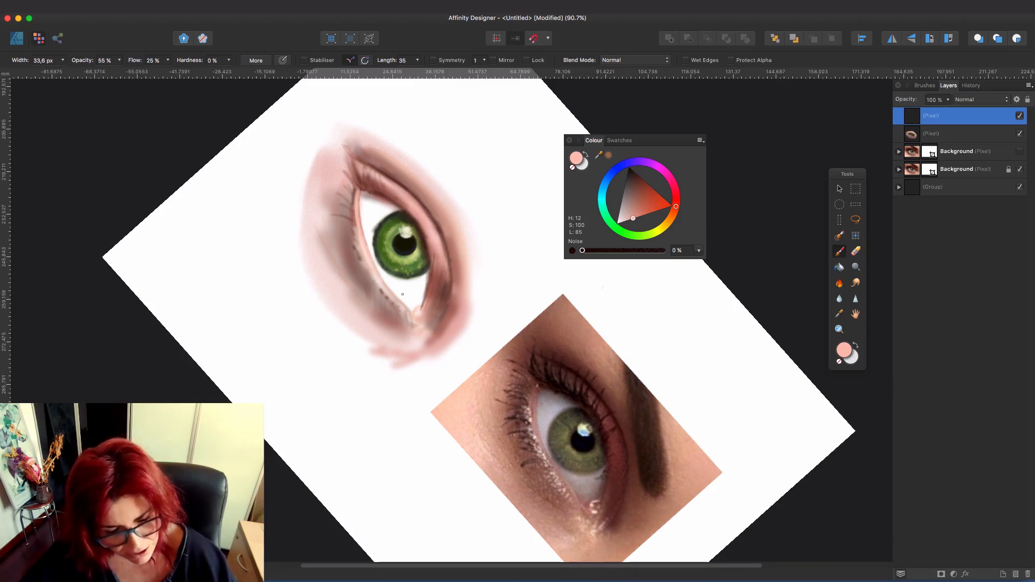
Lighten the brush colour to near white and dab small highlights on the lids, mainly near the inner corner.
{"action": "left_click", "coordinate": [623, 224]}
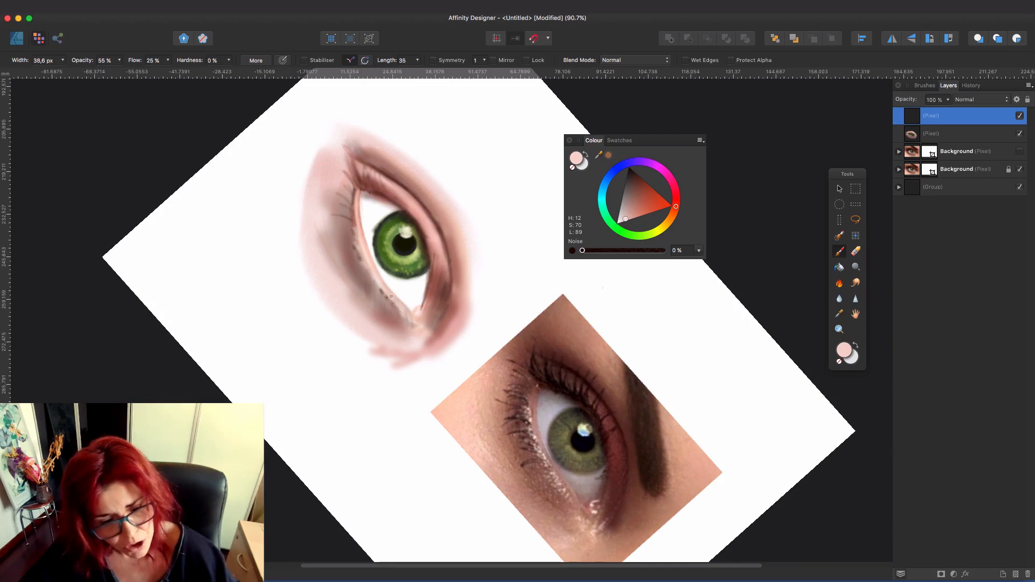
{"action": "key", "text": "bracketleft"}
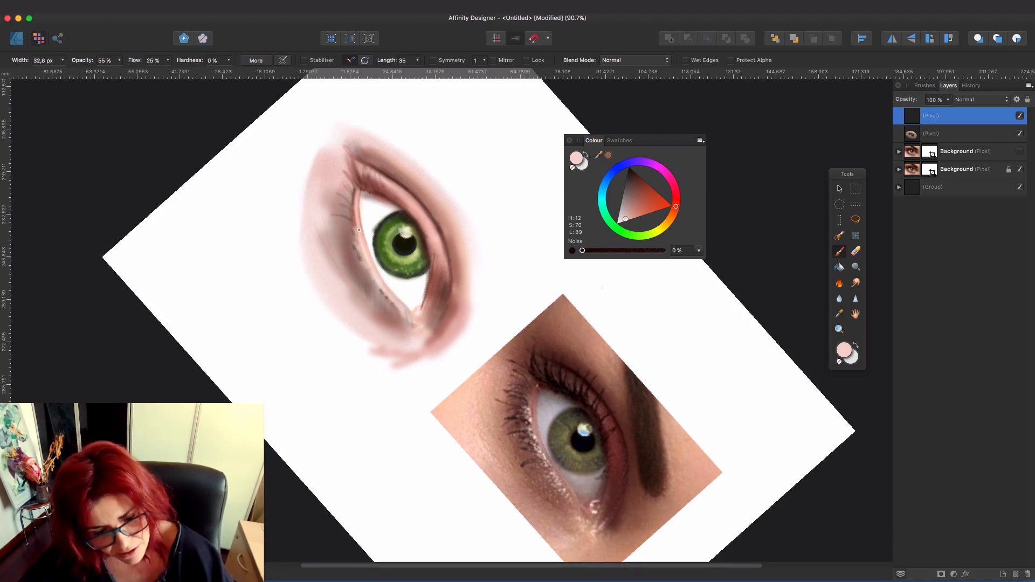
{"action": "left_click", "coordinate": [619, 223]}
{"action": "key", "text": "bracketleft"}
{"action": "key", "text": "bracketleft"}
{"action": "key", "text": "bracketright"}
{"action": "key", "text": "bracketright"}
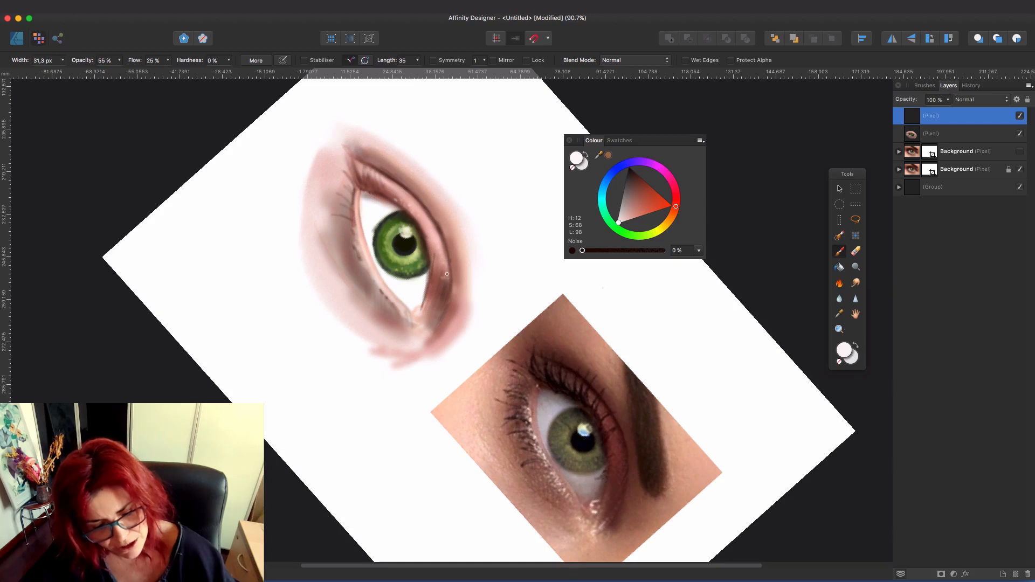
{"action": "key", "text": "bracketleft"}
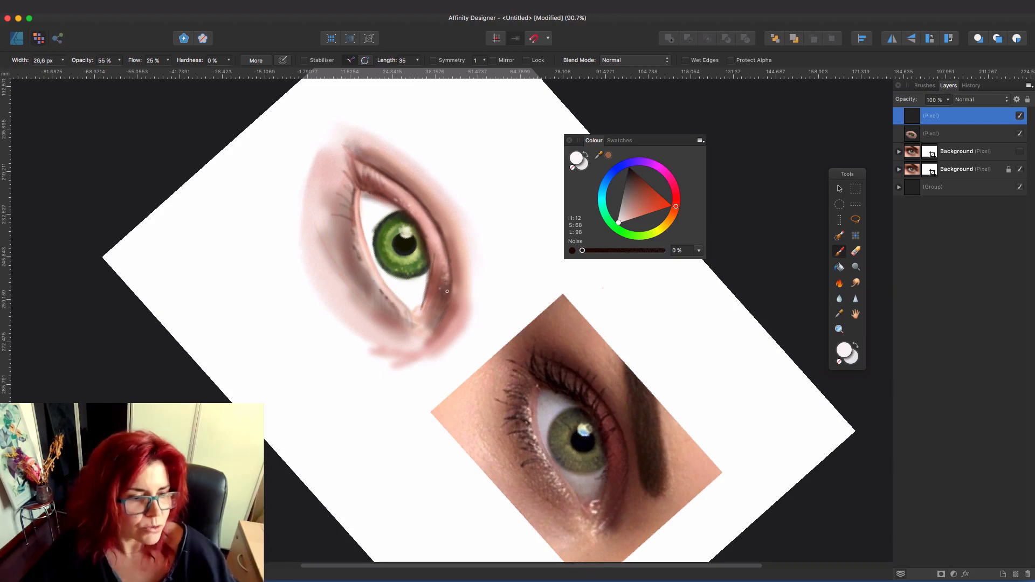
{"action": "left_click_drag", "start_coordinate": [425, 333], "coordinate": [438, 311]}
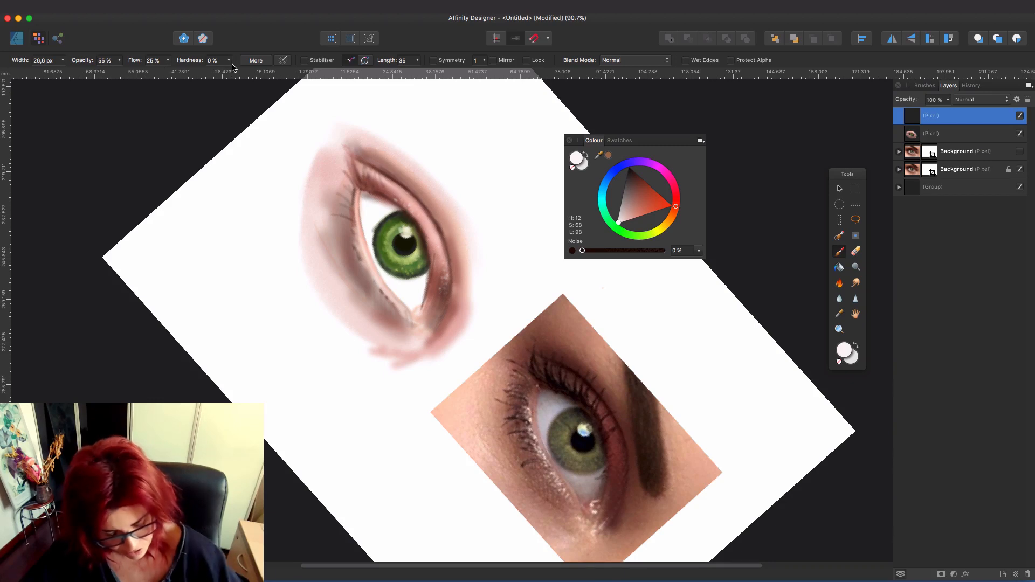
{"action": "key", "text": "bracketright"}
{"action": "key", "text": "bracketright"}
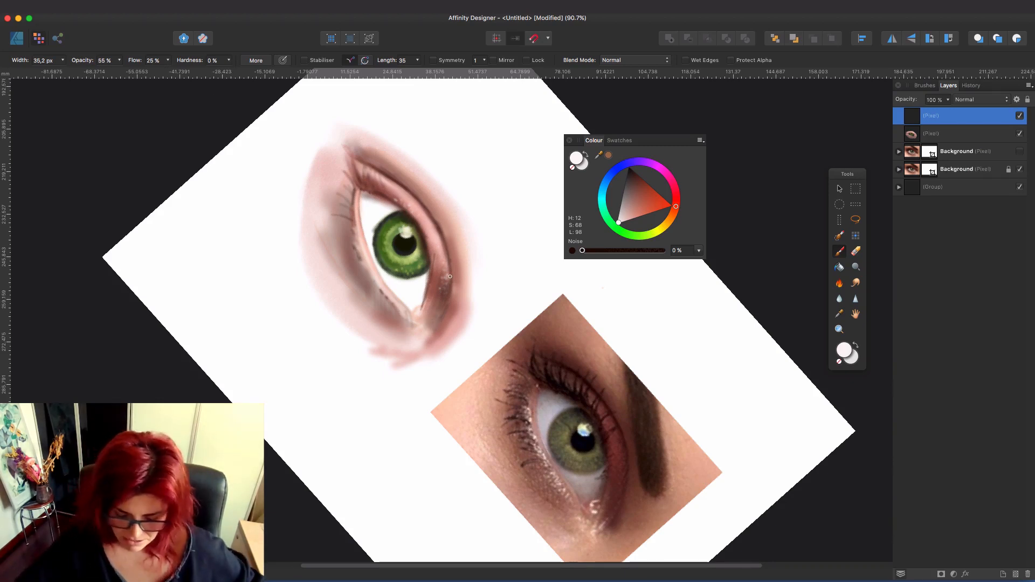
Switch to the first of the Isabel brushes and dot sparkle highlights along both lid edges at about 15 to 24 px.
{"action": "left_click", "coordinate": [925, 85]}
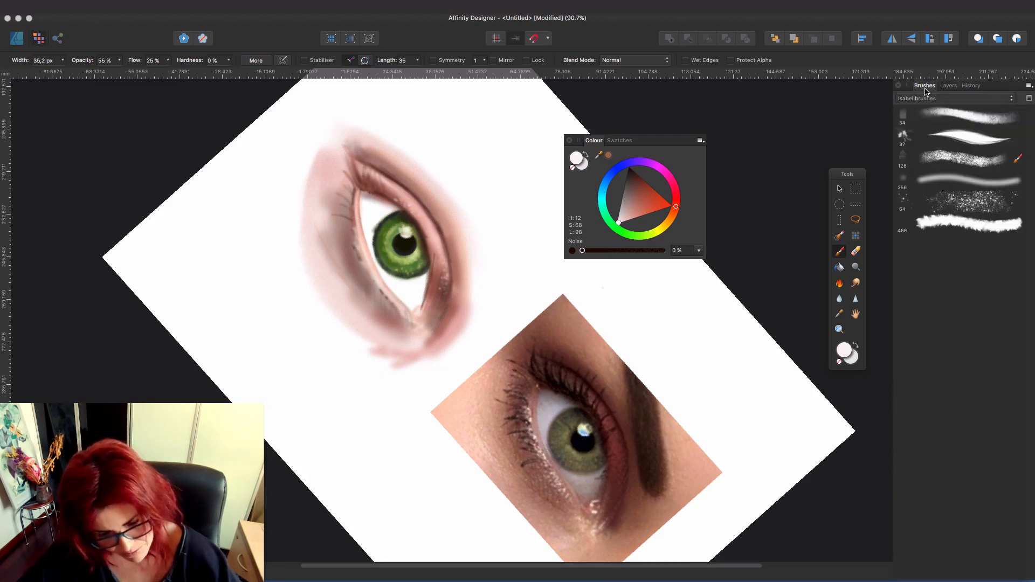
{"action": "left_click", "coordinate": [959, 114]}
{"action": "key", "text": "bracketleft"}
{"action": "key", "text": "bracketleft"}
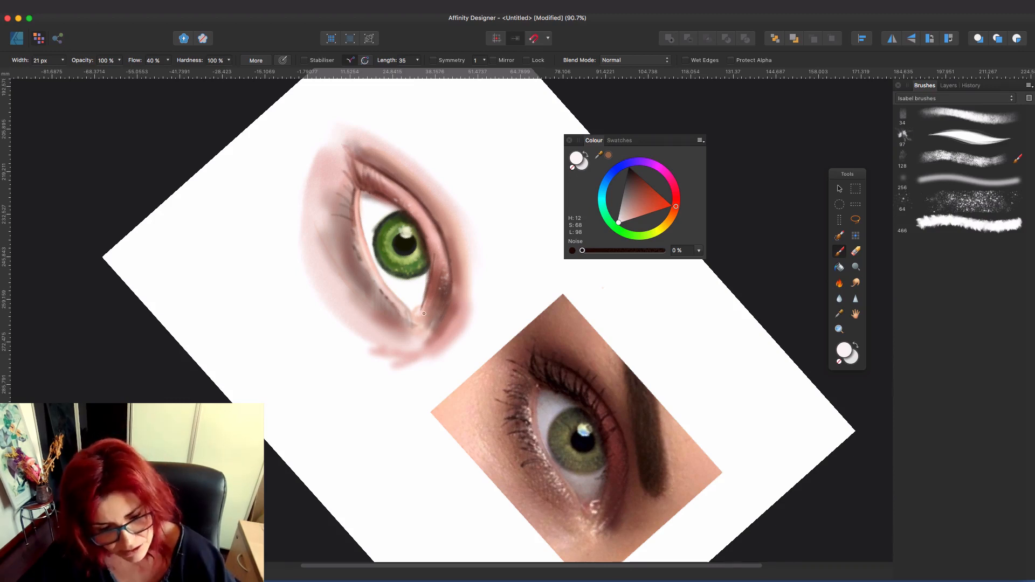
{"action": "key", "text": "bracketleft"}
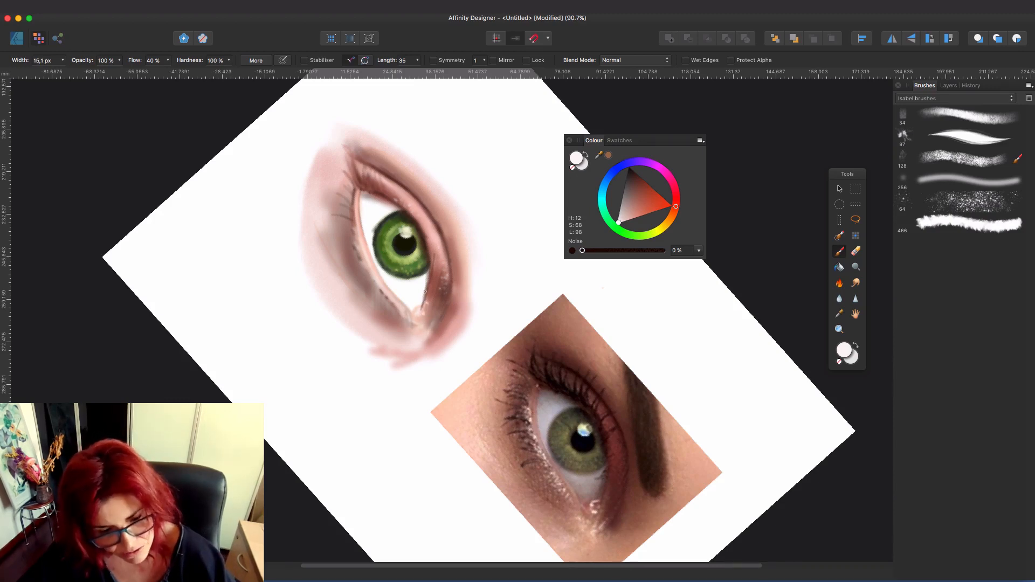
{"action": "key", "text": "bracketright"}
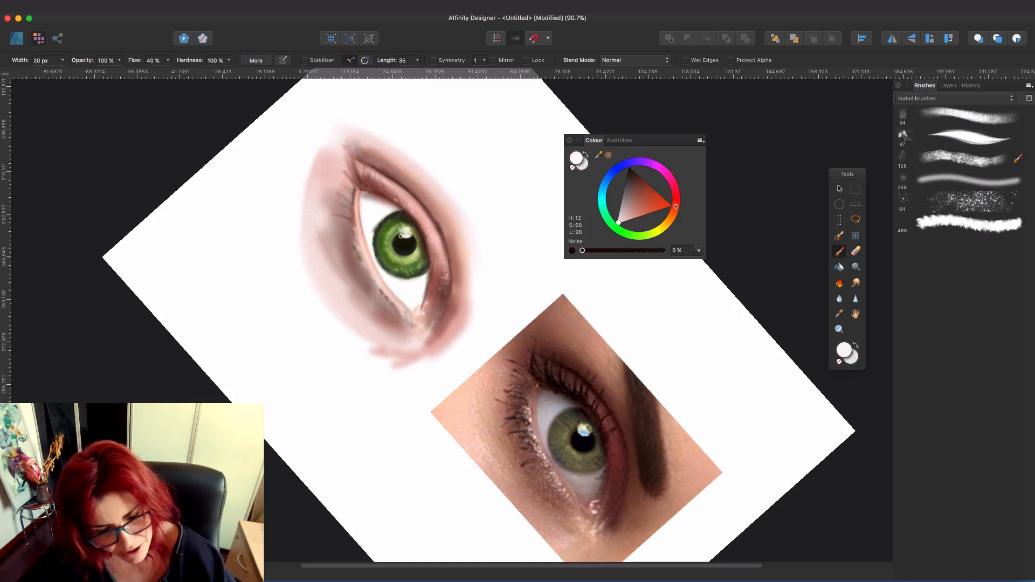
{"action": "key", "text": "bracketleft"}
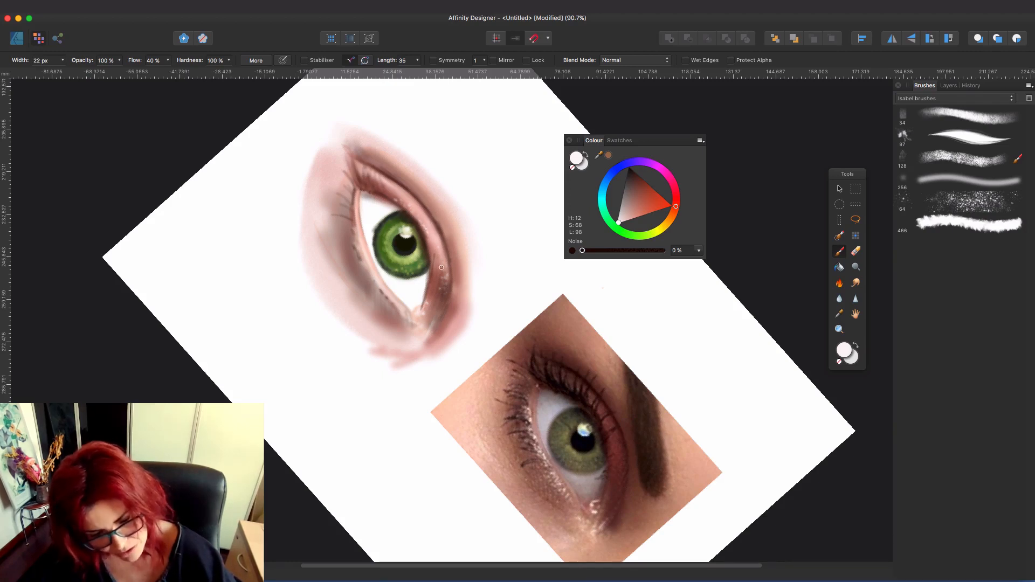
{"action": "key", "text": "bracketleft"}
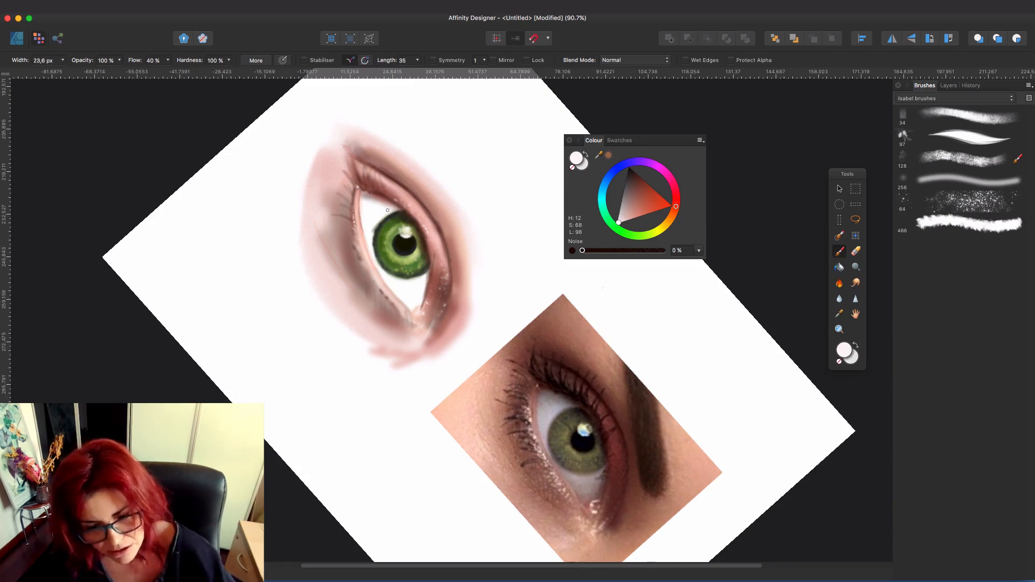
Paint near-white strokes on the eyeball beside the iris's outer edge and shift the brush to a different tone.
{"action": "key", "text": "bracketleft"}
{"action": "left_click_drag", "start_coordinate": [377, 219], "coordinate": [371, 234]}
{"action": "left_click_drag", "start_coordinate": [378, 219], "coordinate": [373, 234]}
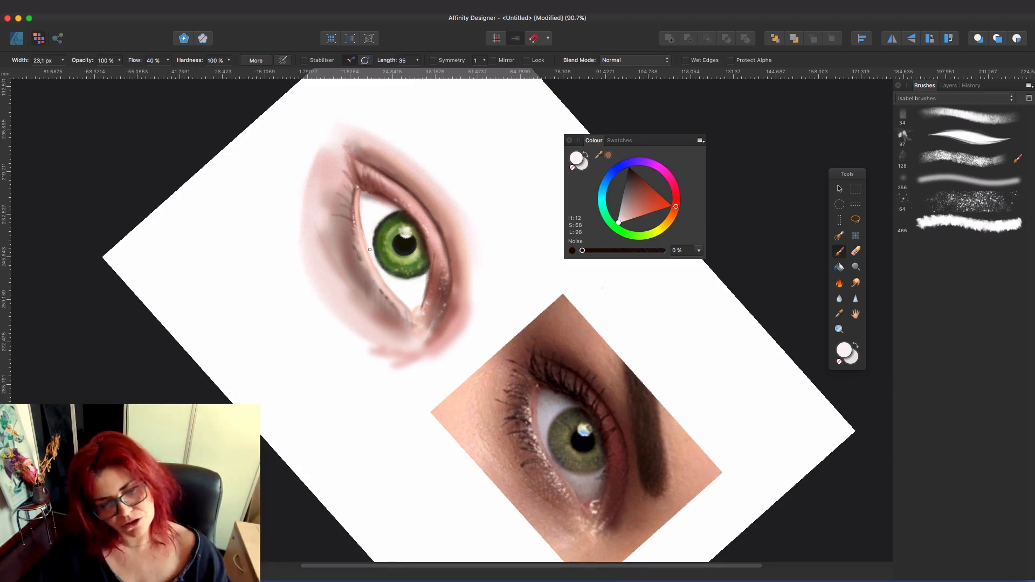
{"action": "left_click_drag", "start_coordinate": [619, 216], "coordinate": [603, 208]}
{"action": "left_click_drag", "start_coordinate": [583, 250], "coordinate": [632, 254]}
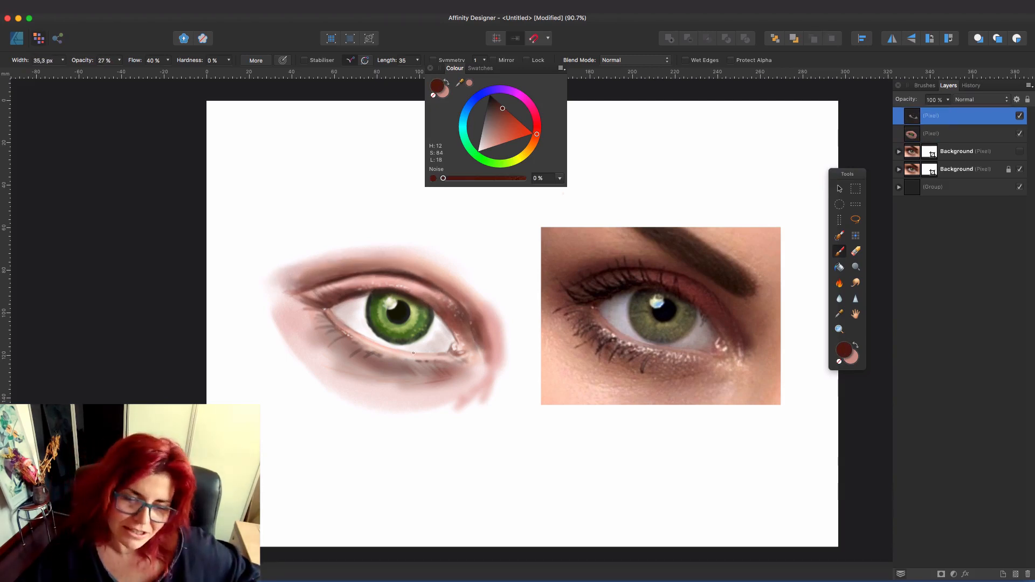
Darken the shadow beneath the lower lid with brush colour H 12, S 84, L 18 at 27% opacity.
{"action": "mouse_move", "coordinate": [414, 353]}
{"action": "left_mouse_down"}
{"action": "mouse_move", "coordinate": [452, 355]}
{"action": "mouse_move", "coordinate": [430, 373]}
{"action": "left_mouse_up"}
{"action": "key", "text": "]"}
{"action": "key", "text": "]"}
Set the brush to pale pink H 12, S 41, L 90, 70% opacity and about 21 px, and dab highlights below the lower lid.
{"action": "left_click", "coordinate": [495, 128]}
{"action": "left_click", "coordinate": [483, 147]}
{"action": "key", "text": "["}
{"action": "key", "text": "["}
{"action": "key", "text": "["}
{"action": "left_click", "coordinate": [119, 61]}
{"action": "left_click_drag", "start_coordinate": [100, 74], "coordinate": [115, 74]}
{"action": "left_click", "coordinate": [450, 366]}
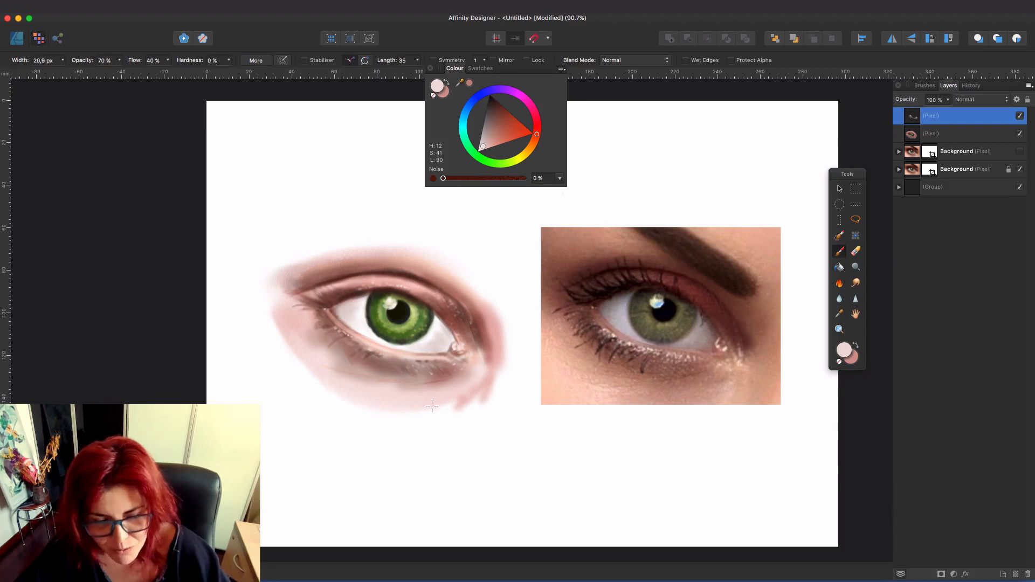
Change the brush colour to dark brown H 12, S 43, L 20 and add a new pixel layer on top.
{"action": "key", "text": "["}
{"action": "left_click", "coordinate": [496, 108]}
{"action": "key", "text": "]"}
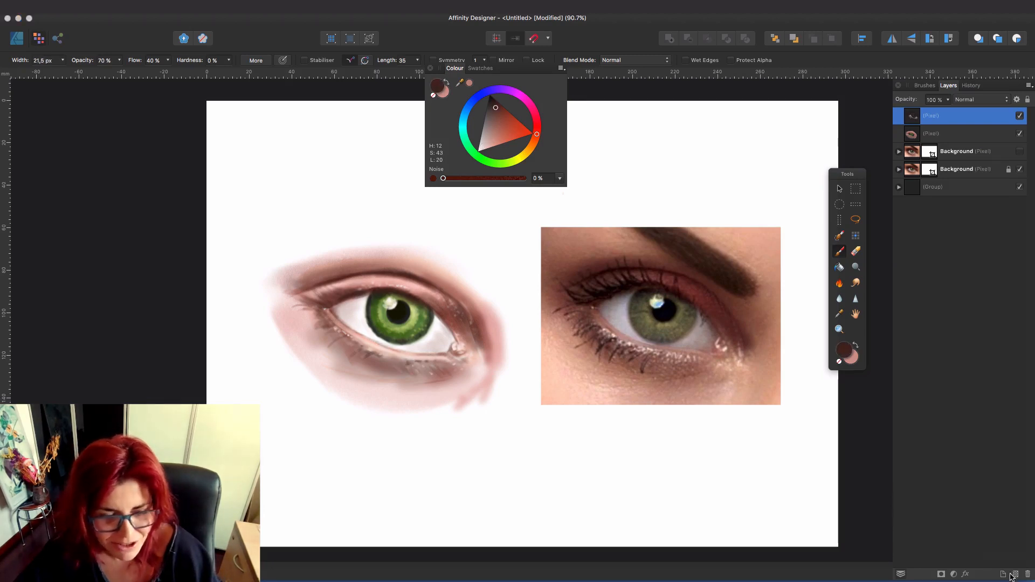
{"action": "left_click", "coordinate": [1013, 575]}
Try broad dark test strokes about 118 px wide above and below the eye and undo them.
{"action": "key", "text": "]"}
{"action": "key", "text": "]"}
{"action": "key", "text": "]"}
{"action": "key", "text": "]"}
{"action": "left_click_drag", "start_coordinate": [286, 153], "coordinate": [320, 215]}
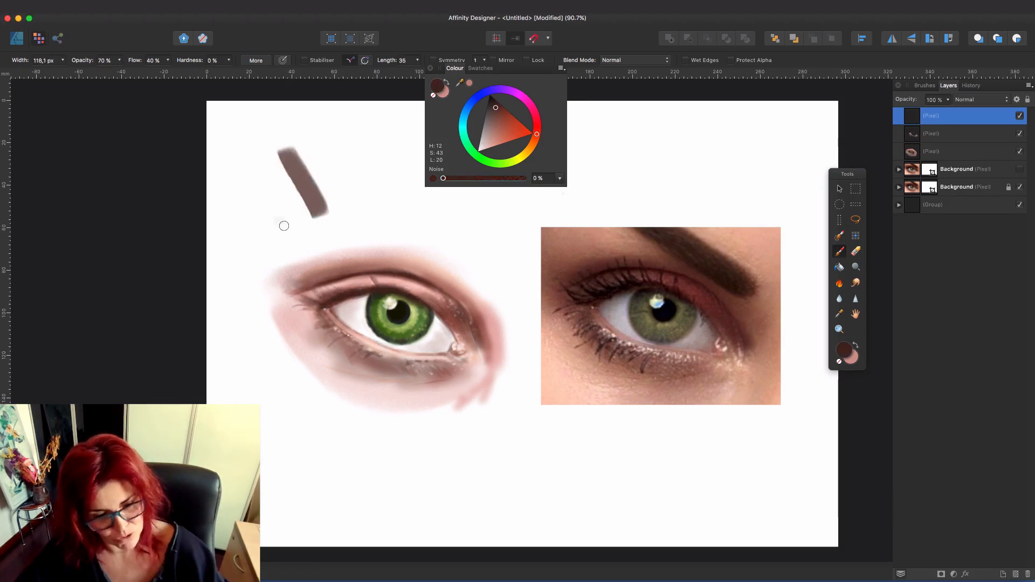
{"action": "left_click_drag", "start_coordinate": [253, 139], "coordinate": [281, 224]}
{"action": "left_click_drag", "start_coordinate": [323, 136], "coordinate": [351, 201]}
{"action": "left_click_drag", "start_coordinate": [275, 393], "coordinate": [326, 474]}
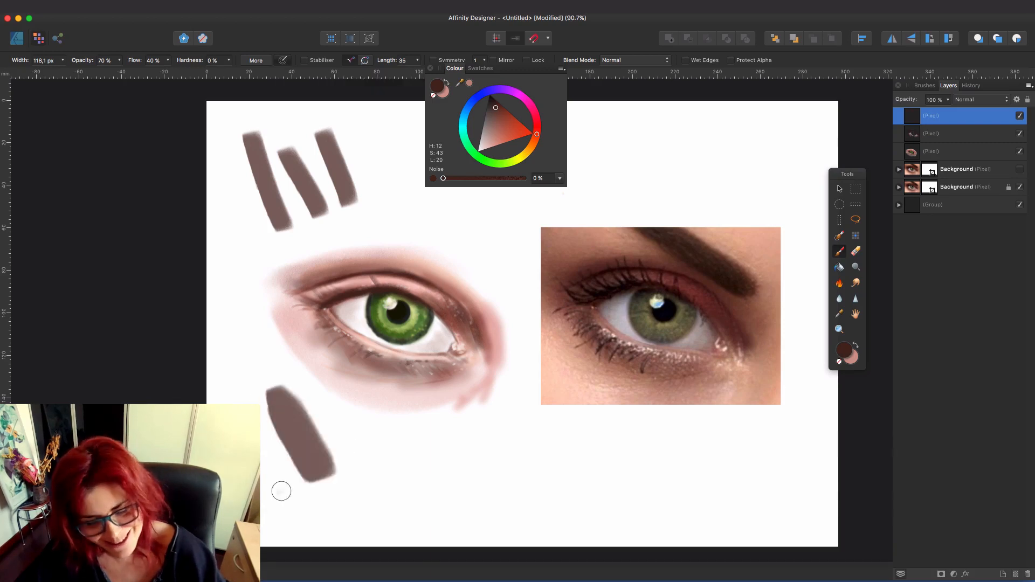
{"action": "left_click_drag", "start_coordinate": [348, 428], "coordinate": [390, 484]}
{"action": "left_click_drag", "start_coordinate": [456, 479], "coordinate": [713, 500]}
{"action": "key", "text": "super+z"}
{"action": "key", "text": "super+z"}
{"action": "key", "text": "super+z"}
{"action": "key", "text": "super+z"}
{"action": "key", "text": "super+z"}
{"action": "key", "text": "super+z"}
{"action": "left_click_drag", "start_coordinate": [290, 133], "coordinate": [306, 172]}
{"action": "key", "text": "super+z"}
{"action": "key", "text": "super+z"}
{"action": "key", "text": "super+z"}
Check the brush's extra settings, try two thinner strokes above the eye's outer corner, and undo them.
{"action": "left_click", "coordinate": [256, 61]}
{"action": "left_click", "coordinate": [617, 126]}
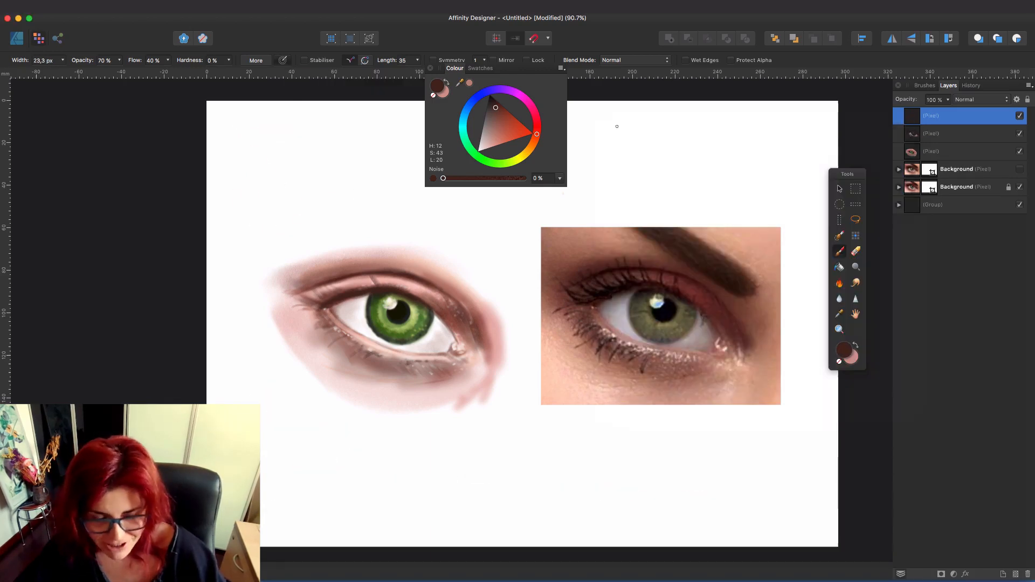
{"action": "left_click_drag", "start_coordinate": [216, 159], "coordinate": [245, 229]}
{"action": "left_click_drag", "start_coordinate": [240, 165], "coordinate": [275, 223]}
{"action": "key", "text": "super+z"}
{"action": "key", "text": "super+z"}
Darken the brush colour to H 12, S 50, L 9 and undo the lash strokes tried at and above the outer corner.
{"action": "left_click", "coordinate": [493, 101]}
{"action": "left_click_drag", "start_coordinate": [328, 309], "coordinate": [310, 296]}
{"action": "left_click_drag", "start_coordinate": [261, 171], "coordinate": [275, 219]}
{"action": "left_click_drag", "start_coordinate": [356, 156], "coordinate": [389, 222]}
{"action": "key", "text": "super+z"}
{"action": "key", "text": "super+z"}
{"action": "key", "text": "super+z"}
{"action": "key", "text": "super+z"}
{"action": "key", "text": "super+z"}
{"action": "key", "text": "super+z"}
{"action": "key", "text": "super+z"}
{"action": "key", "text": "super+z"}
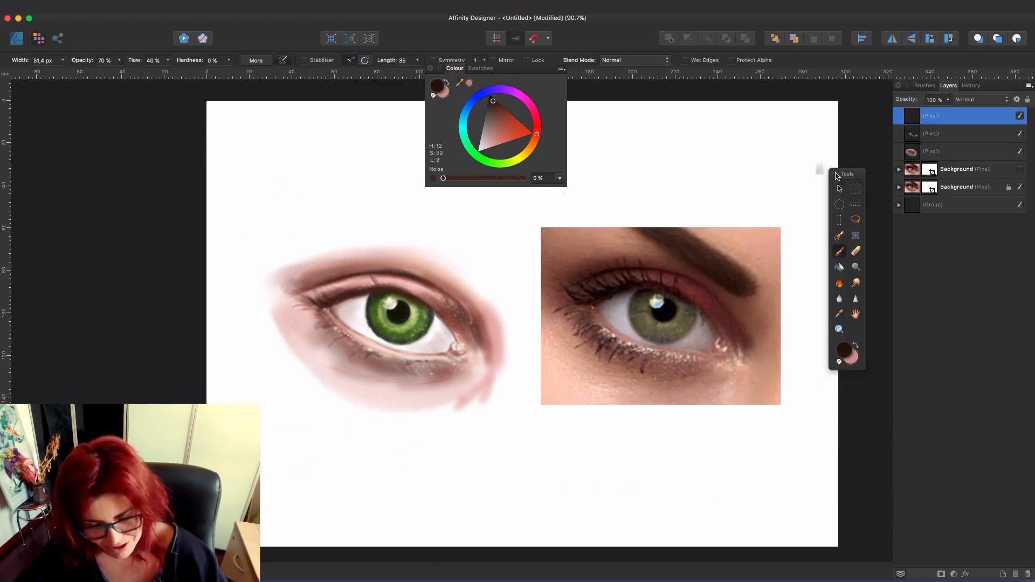
Open the FUR Natural Pencil 4B 2 brush for editing and show its Dynamics settings.
{"action": "left_click", "coordinate": [835, 174]}
{"action": "left_click", "coordinate": [925, 85]}
{"action": "double_click", "coordinate": [969, 116]}
{"action": "left_click_drag", "start_coordinate": [282, 185], "coordinate": [294, 219]}
{"action": "left_click", "coordinate": [693, 215]}
{"action": "left_click", "coordinate": [738, 215]}
Test two tapered lash strokes above the eye's outer corner with the pencil brush and undo them.
{"action": "left_click_drag", "start_coordinate": [280, 174], "coordinate": [298, 216]}
{"action": "left_click_drag", "start_coordinate": [296, 183], "coordinate": [310, 212]}
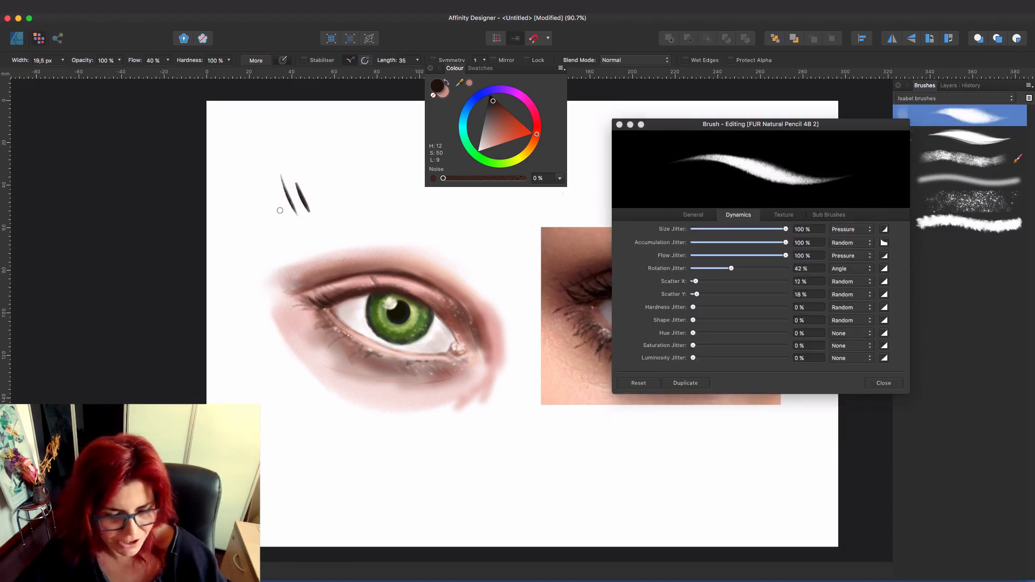
{"action": "key", "text": "super+z"}
{"action": "key", "text": "super+z"}
Try a different controller for the brush's Size Jitter with a stroke below the eye and undo the stroke.
{"action": "left_click", "coordinate": [852, 230]}
{"action": "left_click_drag", "start_coordinate": [290, 405], "coordinate": [319, 462]}
{"action": "key", "text": "super+z"}
{"action": "key", "text": "super+z"}
{"action": "key", "text": "super+z"}
{"action": "key", "text": "super+z"}
{"action": "key", "text": "super+z"}
{"action": "key", "text": "super+z"}
Compare Size Jitter controllers with a stroke above the eye, undo it, and leave the controller at Pressure.
{"action": "left_click", "coordinate": [852, 230]}
{"action": "left_click_drag", "start_coordinate": [257, 185], "coordinate": [274, 230]}
{"action": "key", "text": "super+z"}
{"action": "key", "text": "super+z"}
{"action": "key", "text": "super+z"}
{"action": "left_click", "coordinate": [852, 230]}
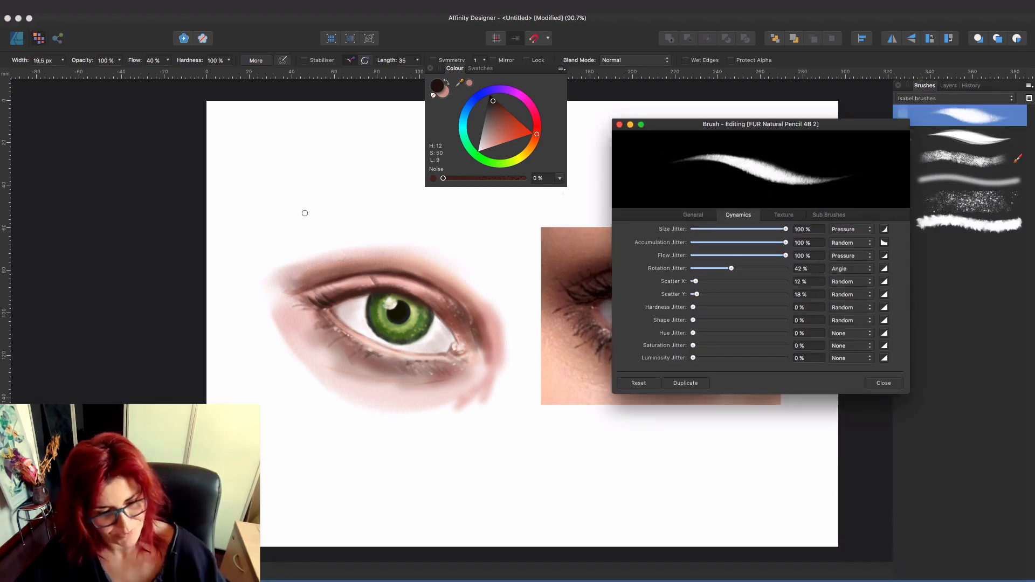
Close the brush editor, test two lash strokes above the eye's outer corner and undo them.
{"action": "left_click", "coordinate": [884, 382]}
{"action": "left_click_drag", "start_coordinate": [273, 161], "coordinate": [288, 227]}
{"action": "left_click_drag", "start_coordinate": [291, 178], "coordinate": [308, 224]}
{"action": "key", "text": "super+z"}
{"action": "key", "text": "super+z"}
{"action": "left_click", "coordinate": [949, 85]}
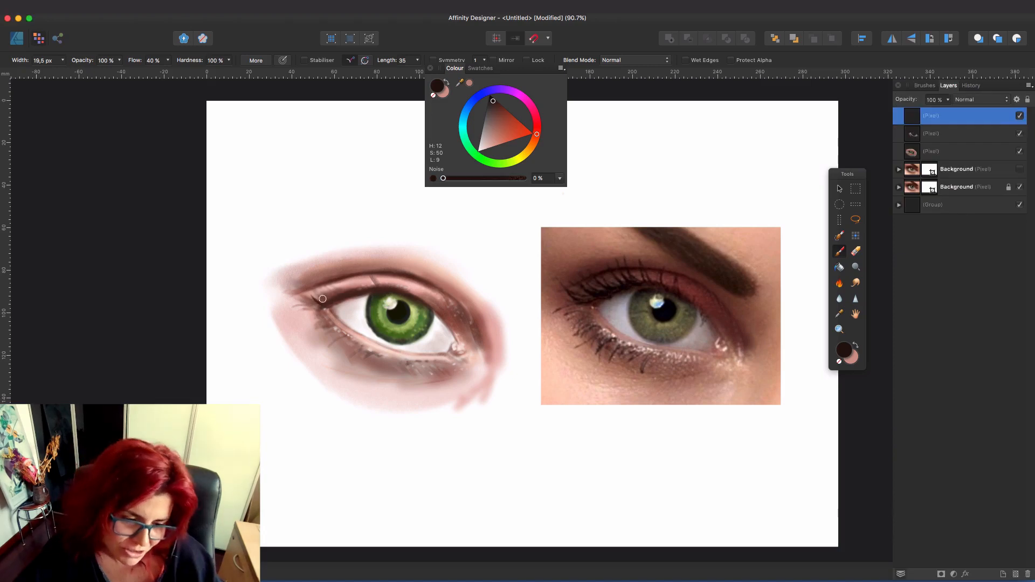
{"action": "key", "text": "bracketright"}
{"action": "key", "text": "bracketright"}
{"action": "key", "text": "bracketright"}
{"action": "key", "text": "bracketright"}
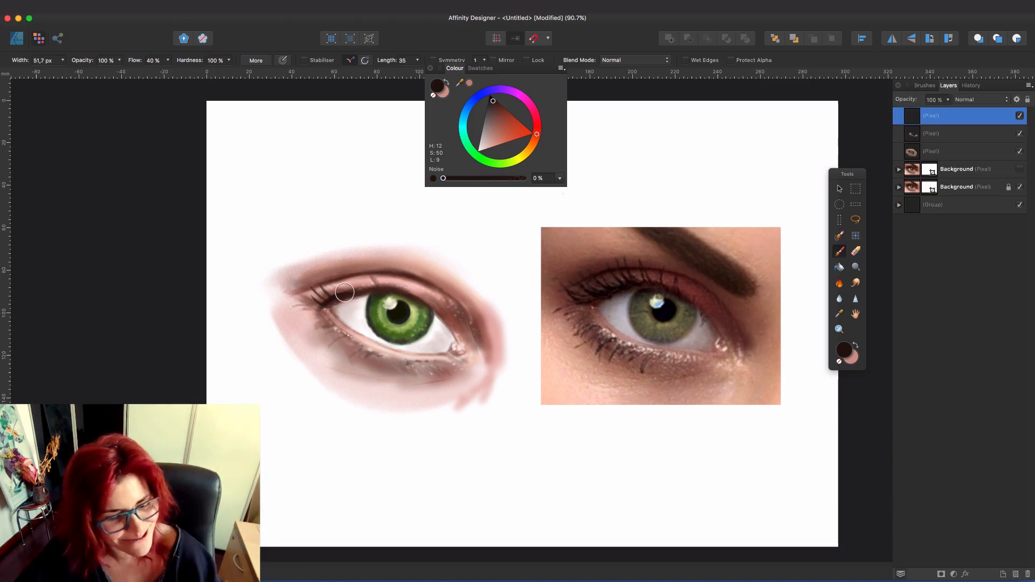
{"action": "left_click", "coordinate": [925, 85]}
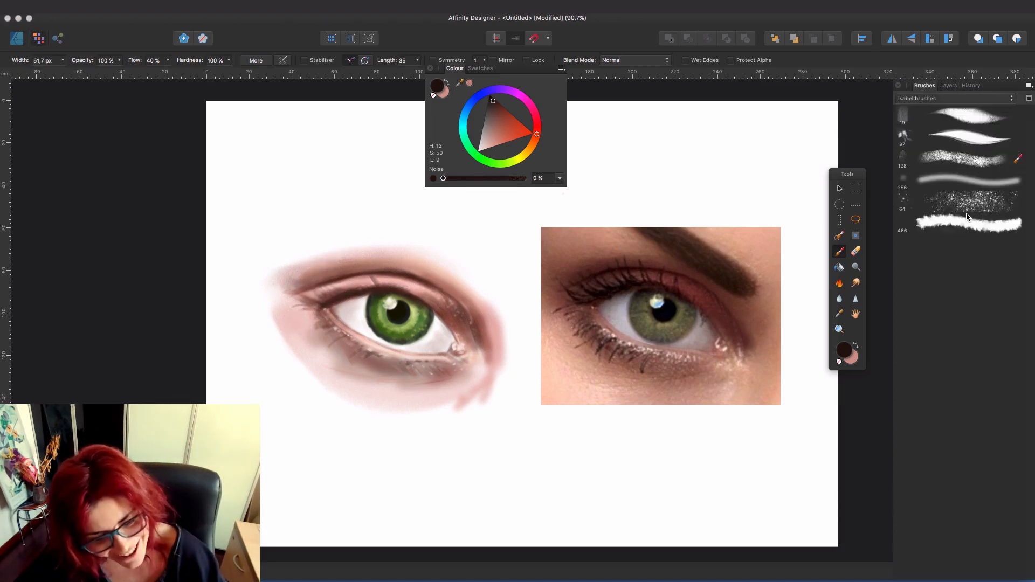
{"action": "left_click", "coordinate": [948, 85]}
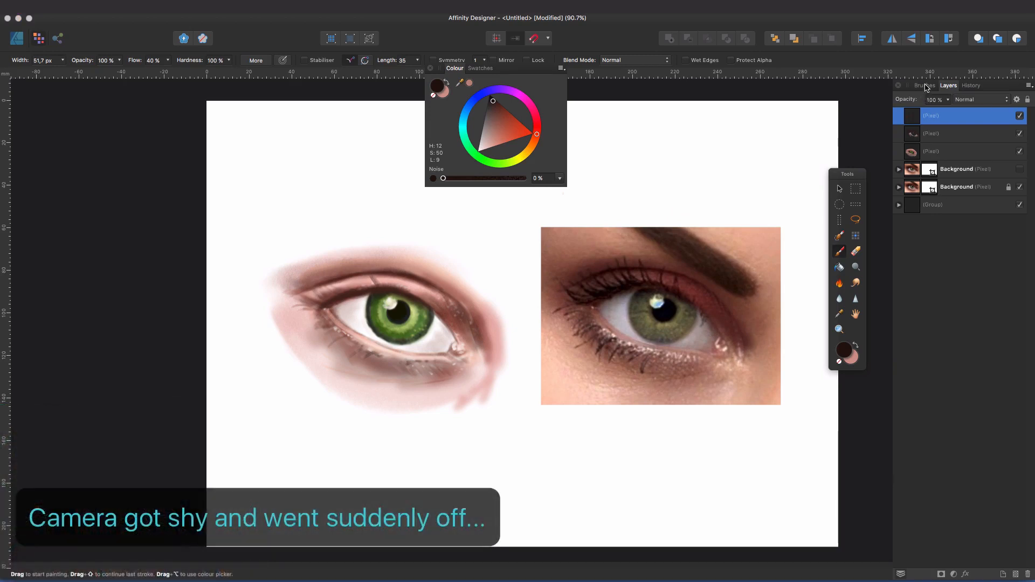
{"action": "left_click", "coordinate": [925, 85]}
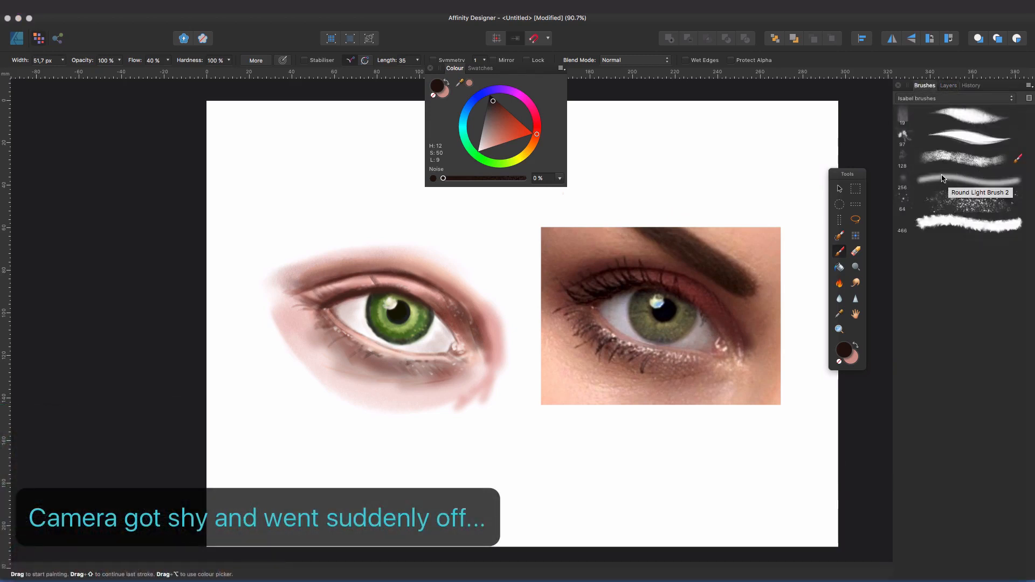
Reselect the FUR Natural Pencil 4B 2 brush, test two lash strokes above the outer corner and undo them.
{"action": "left_click", "coordinate": [965, 119]}
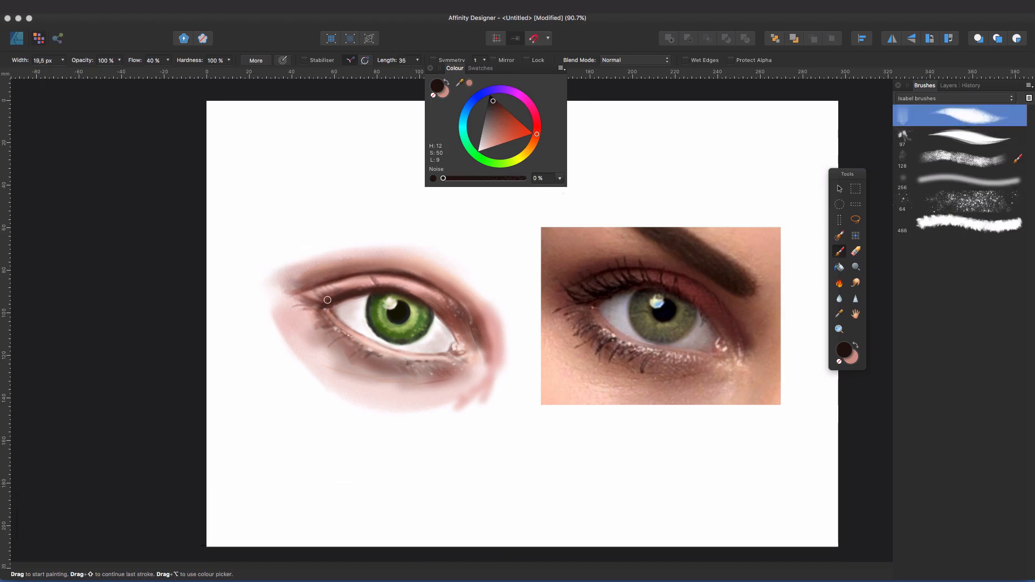
{"action": "left_click_drag", "start_coordinate": [327, 306], "coordinate": [311, 262]}
{"action": "left_click_drag", "start_coordinate": [317, 232], "coordinate": [292, 199]}
{"action": "key", "text": "super+z"}
{"action": "key", "text": "super+z"}
Set the pencil brush to 62% opacity, 61% flow and 48% hardness, and enlarge its width to 59.5 px.
{"action": "left_click", "coordinate": [119, 60]}
{"action": "left_click_drag", "start_coordinate": [122, 72], "coordinate": [88, 73]}
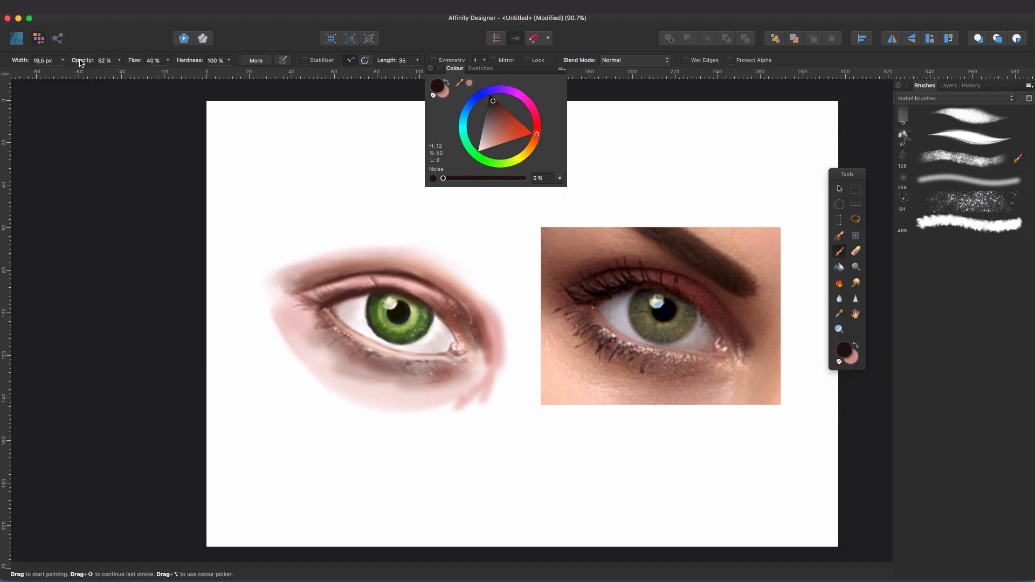
{"action": "left_click", "coordinate": [229, 60]}
{"action": "left_click_drag", "start_coordinate": [229, 73], "coordinate": [179, 72]}
{"action": "left_click", "coordinate": [168, 60]}
{"action": "key", "text": "bracketright"}
{"action": "key", "text": "bracketright"}
{"action": "key", "text": "bracketright"}
{"action": "key", "text": "bracketright"}
{"action": "key", "text": "bracketright"}
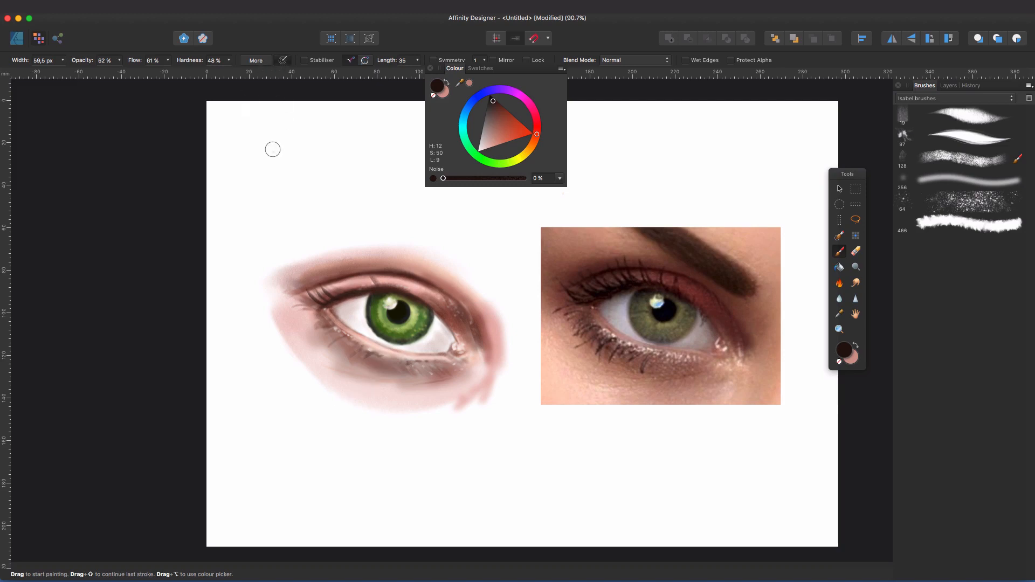
Test the adjusted brush with zigzag strokes on the blank canvas above the eye and undo them.
{"action": "mouse_move", "coordinate": [286, 197]}
{"action": "left_mouse_down"}
{"action": "mouse_move", "coordinate": [260, 167]}
{"action": "mouse_move", "coordinate": [234, 169]}
{"action": "left_mouse_up"}
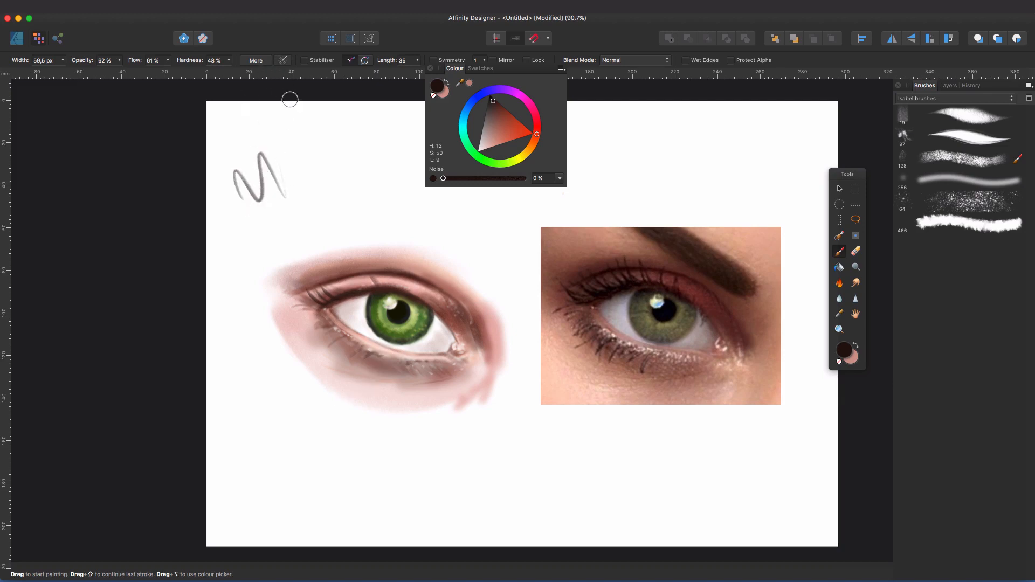
{"action": "mouse_move", "coordinate": [319, 154]}
{"action": "left_mouse_down"}
{"action": "mouse_move", "coordinate": [286, 140]}
{"action": "mouse_move", "coordinate": [247, 217]}
{"action": "left_mouse_up"}
{"action": "key", "text": "super+z"}
{"action": "key", "text": "super+z"}
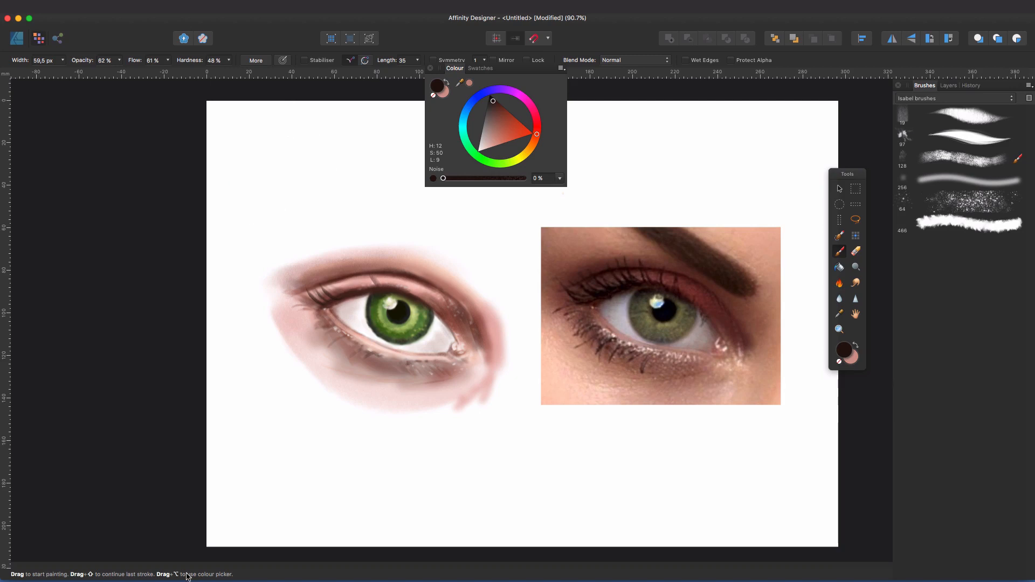
Paint dark lashes at the upper lid's outer corner with a smaller pencil brush.
{"action": "key", "text": "["}
{"action": "key", "text": "["}
{"action": "mouse_move", "coordinate": [305, 308]}
{"action": "left_mouse_down"}
{"action": "mouse_move", "coordinate": [324, 308]}
{"action": "mouse_move", "coordinate": [306, 298]}
{"action": "mouse_move", "coordinate": [319, 304]}
{"action": "left_mouse_up"}
{"action": "key", "text": "]"}
{"action": "key", "text": "]"}
Reduce the brush size and paint thin lashes along the lower lid, from the outer corner to below the iris.
{"action": "key", "text": "["}
{"action": "key", "text": "["}
{"action": "key", "text": "["}
{"action": "key", "text": "["}
{"action": "key", "text": "["}
{"action": "key", "text": "["}
{"action": "left_click_drag", "start_coordinate": [319, 328], "coordinate": [301, 318]}
{"action": "left_click_drag", "start_coordinate": [341, 350], "coordinate": [330, 335]}
{"action": "left_click_drag", "start_coordinate": [395, 361], "coordinate": [380, 376]}
Paint fine lashes on the upper lid above the iris with a pencil brush about 25 px wide.
{"action": "key", "text": "bracketright"}
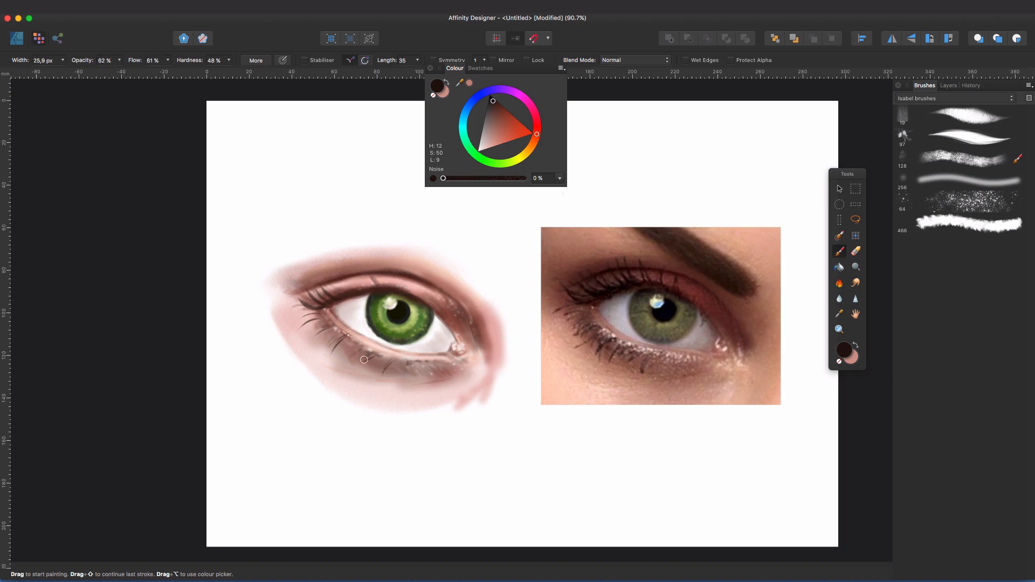
{"action": "mouse_move", "coordinate": [398, 282]}
{"action": "left_mouse_down"}
{"action": "mouse_move", "coordinate": [391, 264]}
{"action": "mouse_move", "coordinate": [365, 267]}
{"action": "mouse_move", "coordinate": [392, 263]}
{"action": "left_mouse_up"}
{"action": "key", "text": "bracketleft"}
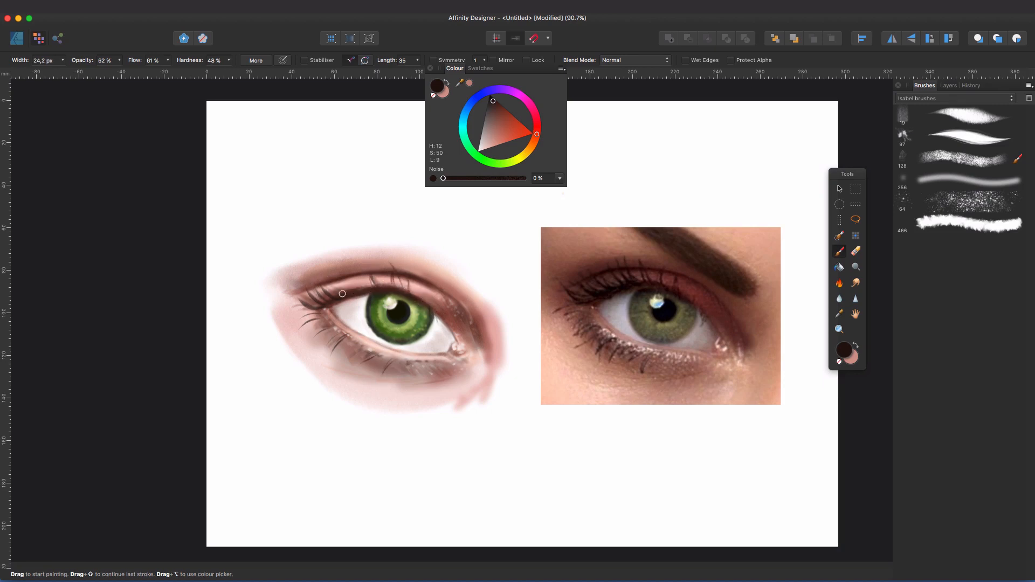
{"action": "key", "text": "bracketright"}
{"action": "key", "text": "bracketright"}
Switch to Round Light Brush 2, darken the outer half of the upper lash line, and undo the last strokes.
{"action": "left_click", "coordinate": [938, 174]}
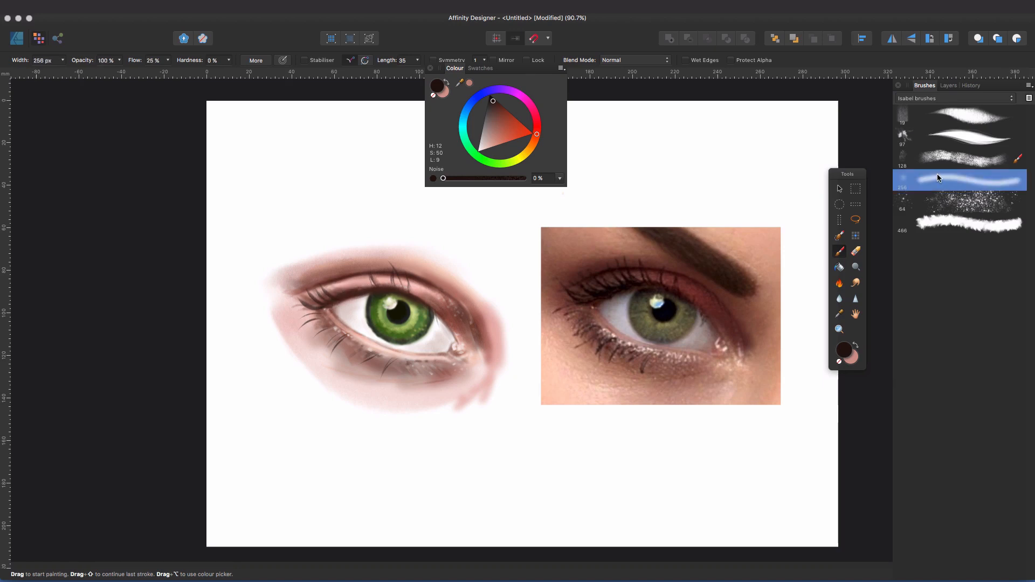
{"action": "key", "text": "bracketleft"}
{"action": "key", "text": "bracketleft"}
{"action": "left_click_drag", "start_coordinate": [373, 289], "coordinate": [324, 307]}
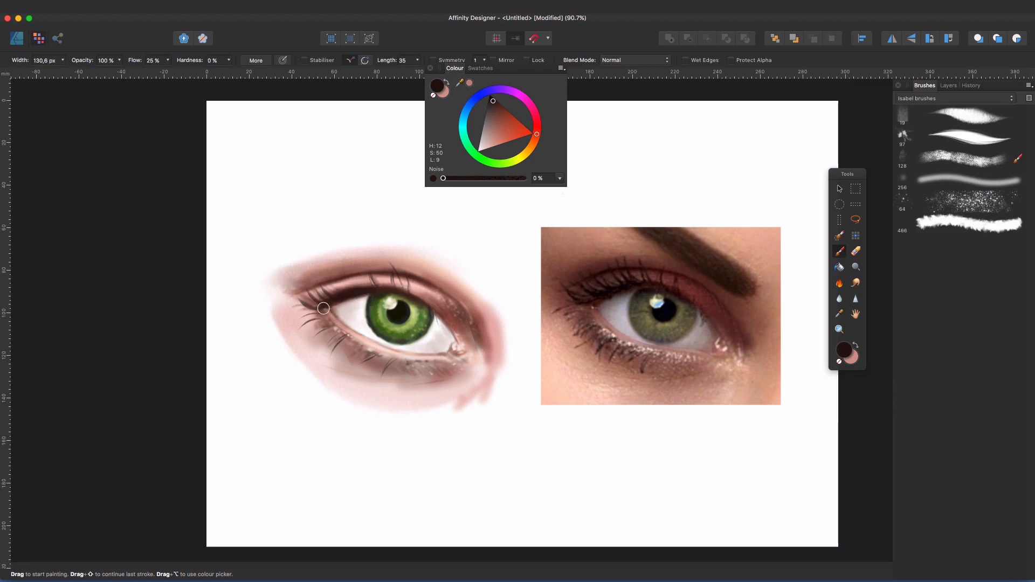
{"action": "key", "text": "bracketleft"}
{"action": "key", "text": "bracketleft"}
{"action": "key", "text": "bracketleft"}
{"action": "key", "text": "bracketleft"}
{"action": "key", "text": "bracketleft"}
{"action": "key", "text": "super+z"}
{"action": "key", "text": "super+z"}
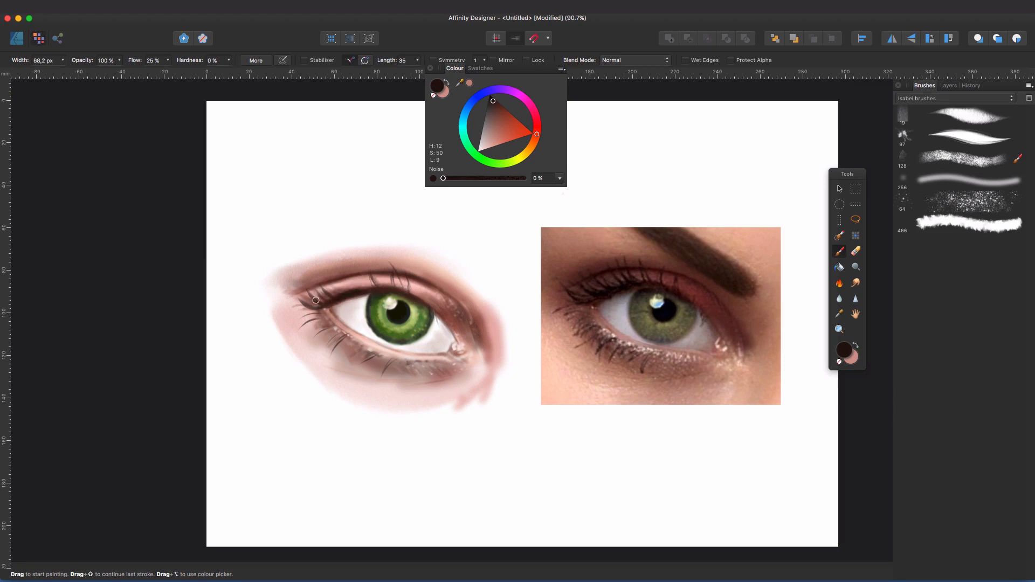
Reduce the soft brush to 46 px, test a stroke above the eye and undo it.
{"action": "key", "text": "bracketleft"}
{"action": "key", "text": "bracketleft"}
{"action": "key", "text": "bracketright"}
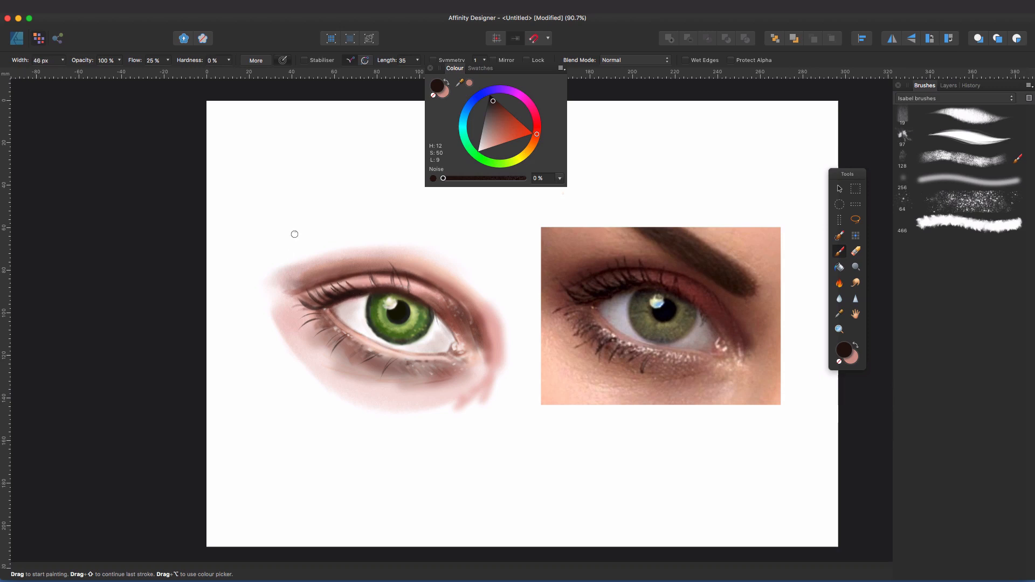
{"action": "left_click_drag", "start_coordinate": [294, 234], "coordinate": [257, 193]}
{"action": "key", "text": "super+z"}
Adjust the soft brush to about 49 px and add more tapered lashes along the upper lid.
{"action": "key", "text": "bracketright"}
{"action": "key", "text": "bracketright"}
{"action": "key", "text": "bracketright"}
{"action": "key", "text": "bracketleft"}
{"action": "key", "text": "bracketleft"}
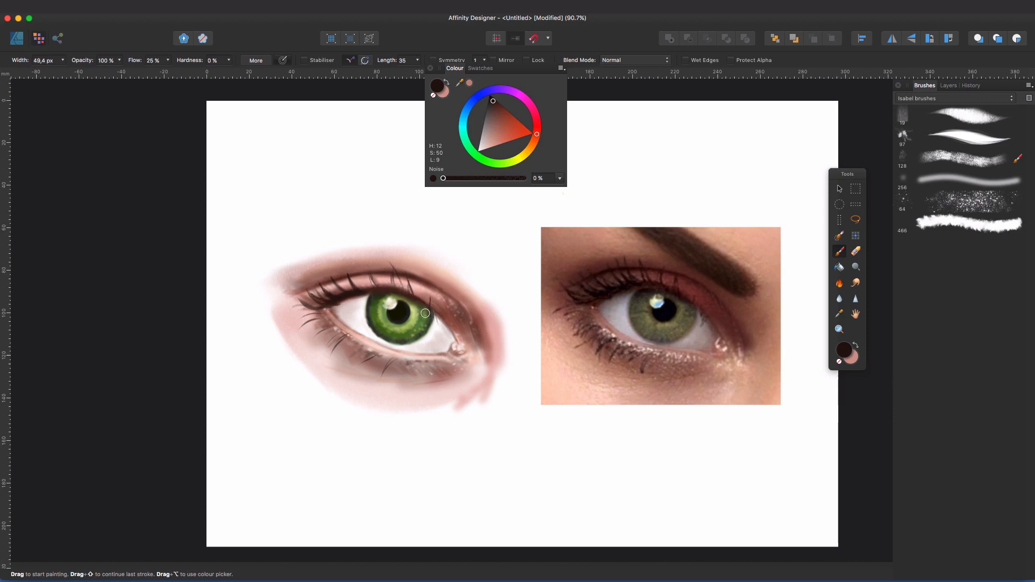
Sample the iris colour, lighten it to pale yellow-green (H 63, S 37, L 81) and paint texture on the iris's outer side.
{"action": "left_click", "coordinate": [377, 313], "text": "alt"}
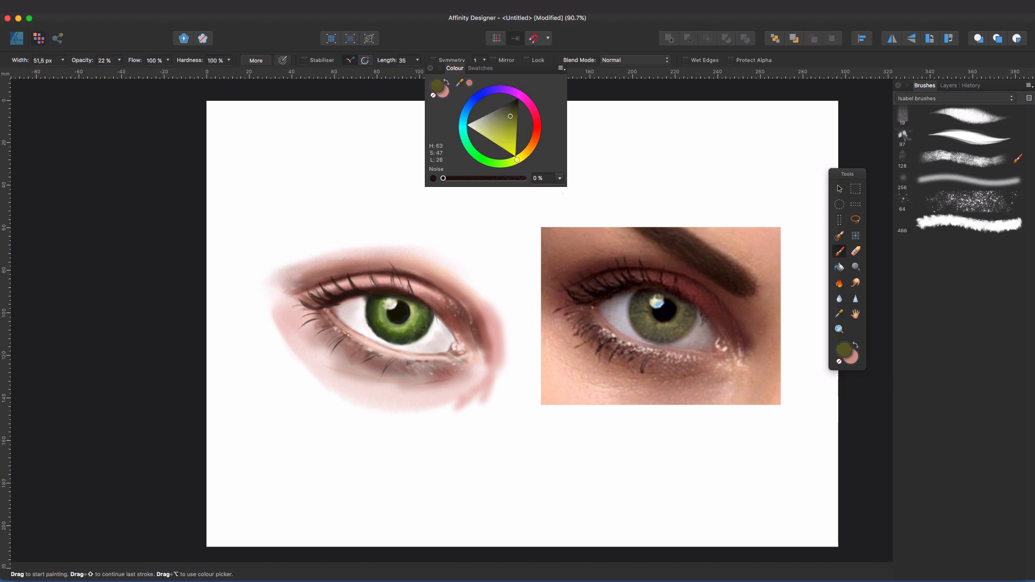
{"action": "left_click", "coordinate": [490, 133]}
{"action": "mouse_move", "coordinate": [387, 320]}
{"action": "left_mouse_down"}
{"action": "mouse_move", "coordinate": [418, 322]}
{"action": "mouse_move", "coordinate": [374, 313]}
{"action": "left_mouse_up"}
{"action": "key", "text": "bracketleft"}
{"action": "left_click", "coordinate": [479, 126]}
{"action": "left_click_drag", "start_coordinate": [372, 312], "coordinate": [382, 328]}
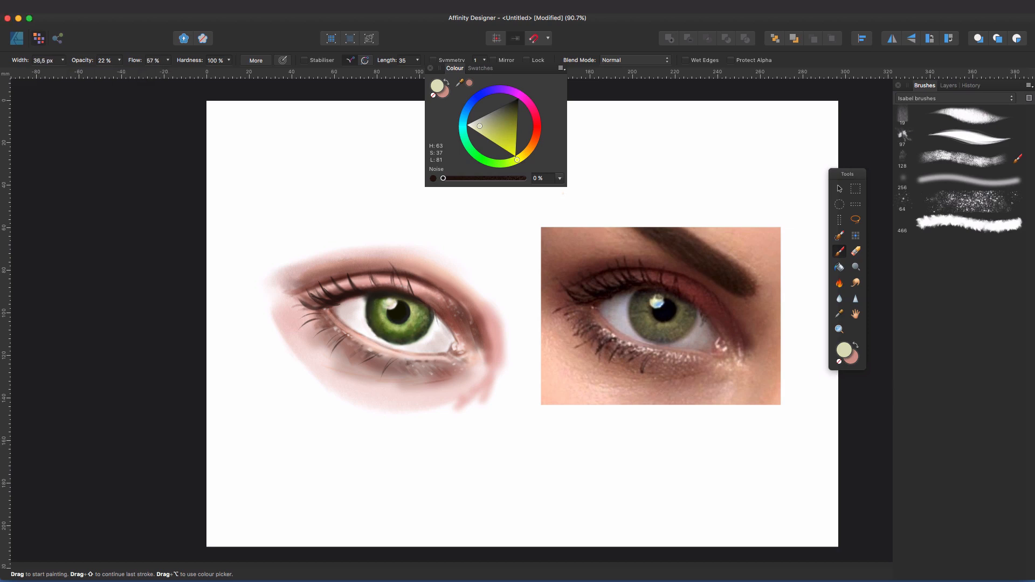
Pick a dark olive colour (H 63, S 43, L 16) for the brush and reduce the brush size.
{"action": "key", "text": "e"}
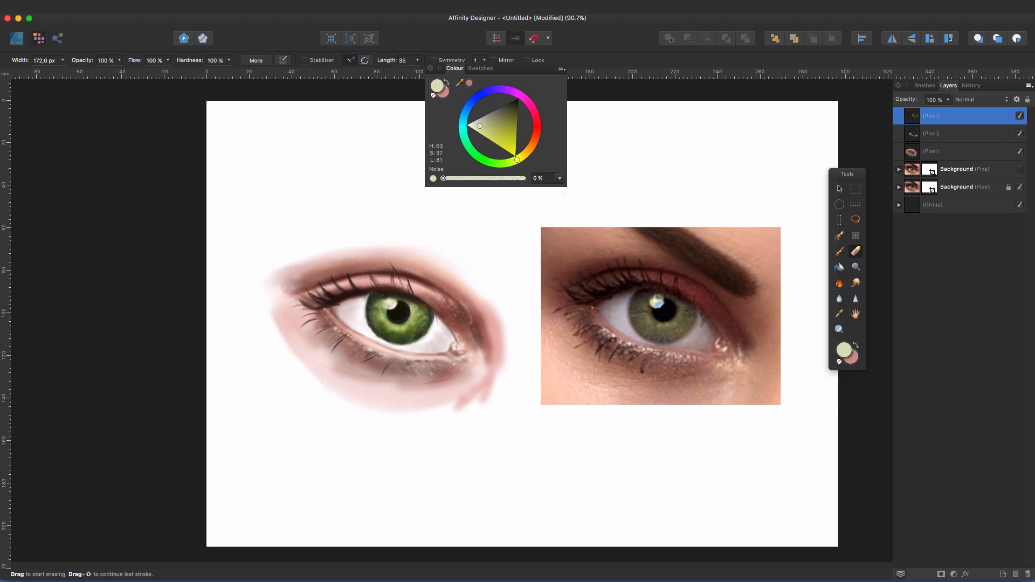
{"action": "left_click", "coordinate": [507, 114]}
{"action": "left_click_drag", "start_coordinate": [508, 112], "coordinate": [512, 109]}
{"action": "key", "text": "b"}
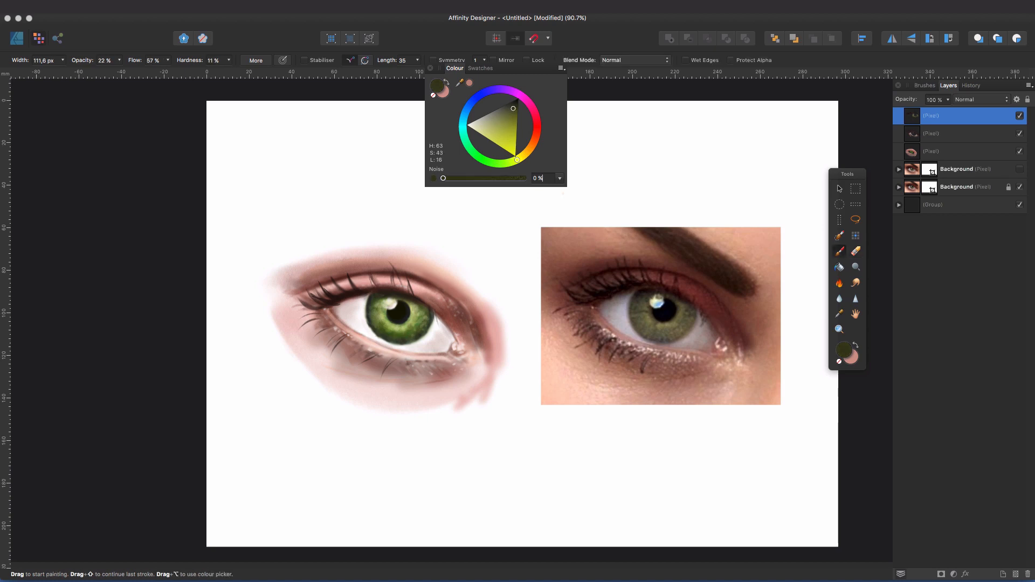
{"action": "left_click", "coordinate": [925, 85]}
{"action": "left_click", "coordinate": [970, 222]}
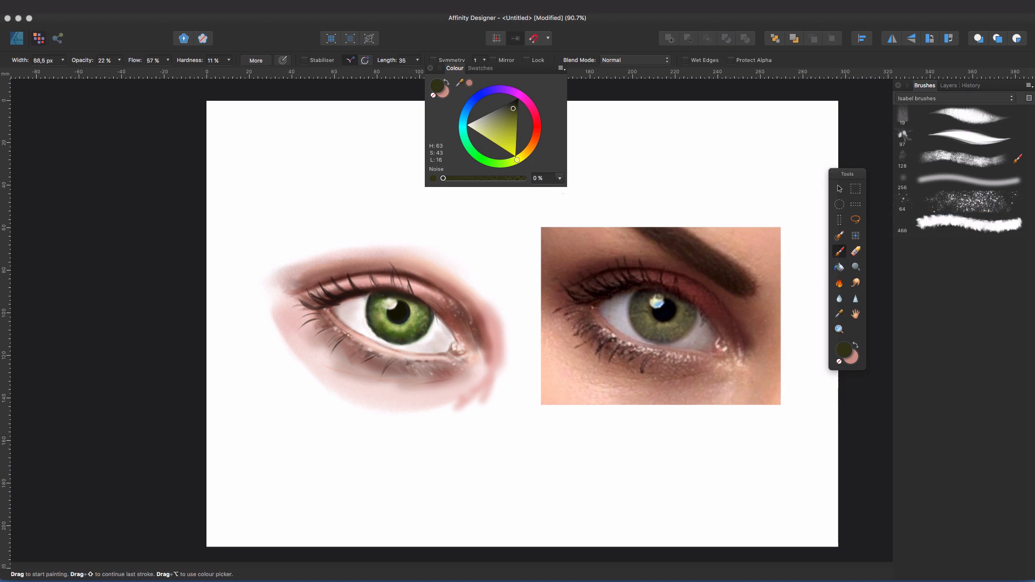
{"action": "key", "text": "bracketleft"}
{"action": "key", "text": "bracketright"}
Darken the iris's lower rim and the pupil's edge with near-black olive (H 63, S 100, L 5).
{"action": "scroll", "coordinate": [394, 335], "scroll_direction": "up", "scroll_amount": 5}
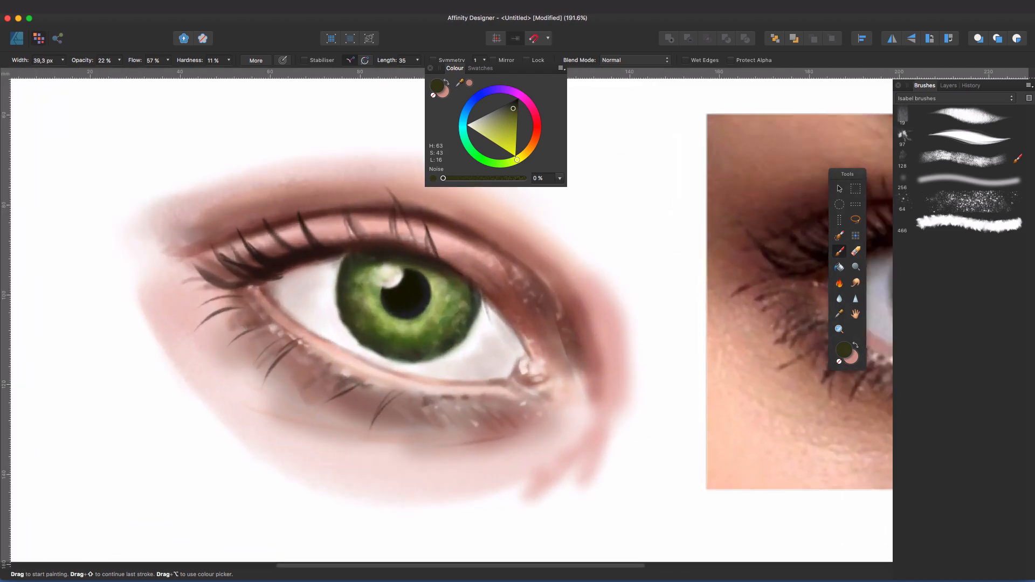
{"action": "scroll", "coordinate": [563, 405], "scroll_direction": "right", "scroll_amount": 5}
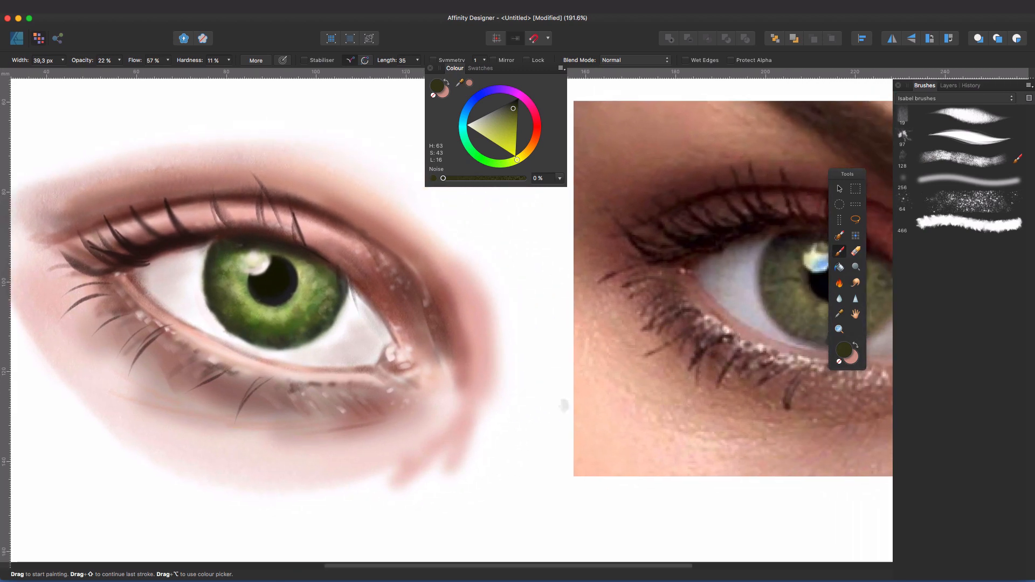
{"action": "left_click_drag", "start_coordinate": [848, 174], "coordinate": [587, 163]}
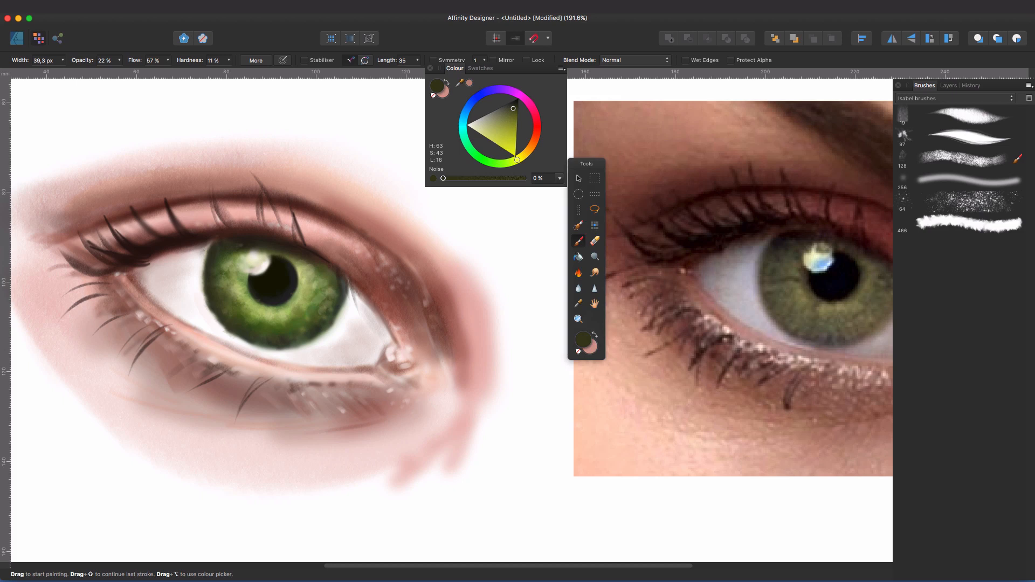
{"action": "left_click", "coordinate": [518, 104]}
{"action": "left_click_drag", "start_coordinate": [206, 294], "coordinate": [307, 348]}
{"action": "left_click_drag", "start_coordinate": [248, 283], "coordinate": [261, 310]}
Reduce the brush to about 14 px and paint fine dark details above the highlight and beside the pupil.
{"action": "key", "text": "bracketleft"}
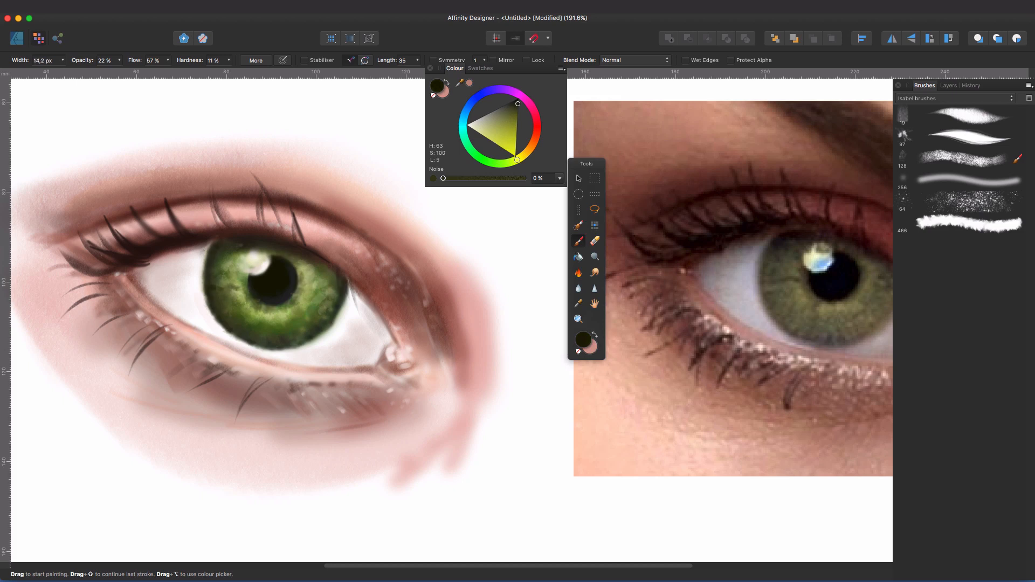
{"action": "left_click_drag", "start_coordinate": [240, 256], "coordinate": [264, 251]}
{"action": "key", "text": "bracketleft"}
{"action": "mouse_move", "coordinate": [321, 266]}
{"action": "left_mouse_down"}
{"action": "mouse_move", "coordinate": [342, 282]}
{"action": "mouse_move", "coordinate": [307, 282]}
{"action": "left_mouse_up"}
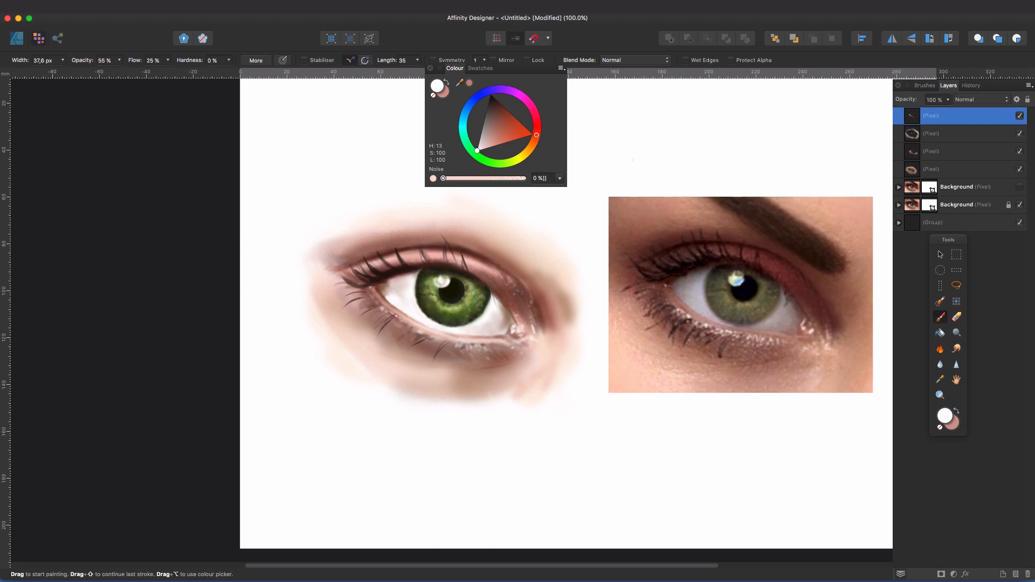
Choose a muted dark green (H 127, S 15, L 25) and shade the iris along its lower edge and across its middle.
{"action": "left_click", "coordinate": [477, 157]}
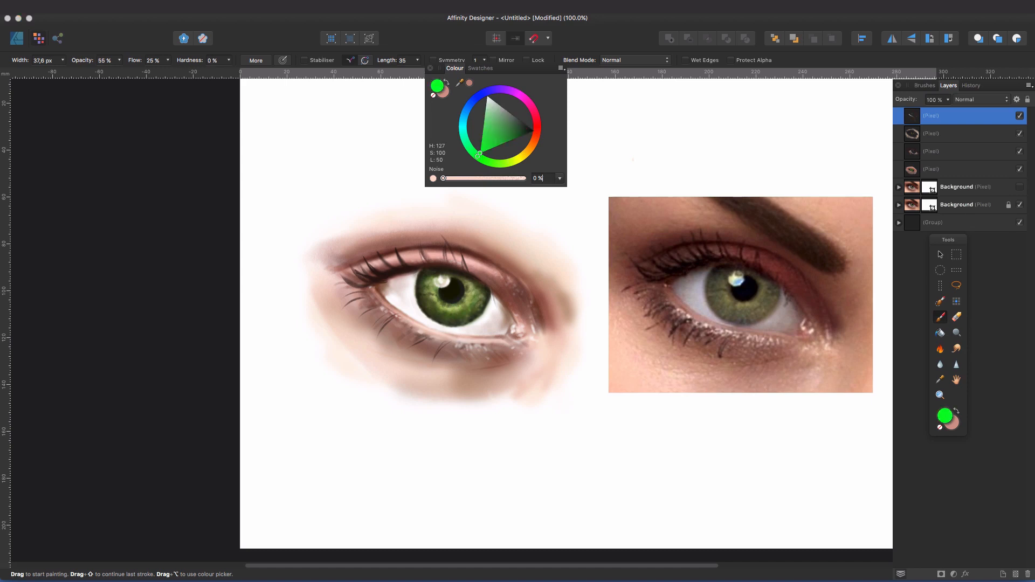
{"action": "left_click", "coordinate": [520, 134]}
{"action": "left_click", "coordinate": [529, 131]}
{"action": "left_click_drag", "start_coordinate": [422, 323], "coordinate": [474, 326]}
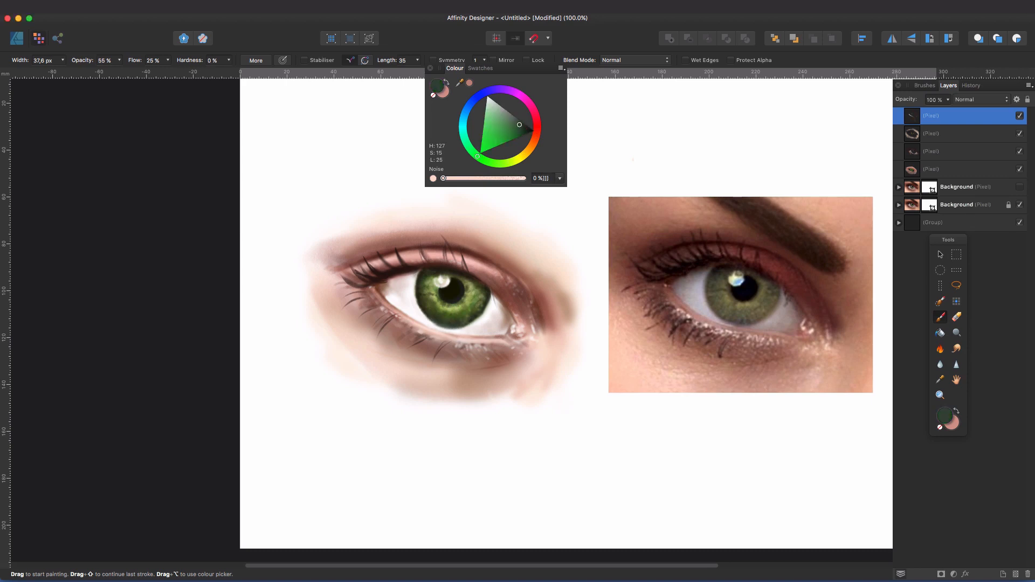
{"action": "mouse_move", "coordinate": [415, 297]}
{"action": "left_mouse_down"}
{"action": "mouse_move", "coordinate": [480, 326]}
{"action": "mouse_move", "coordinate": [485, 302]}
{"action": "left_mouse_up"}
{"action": "left_click_drag", "start_coordinate": [429, 325], "coordinate": [482, 299]}
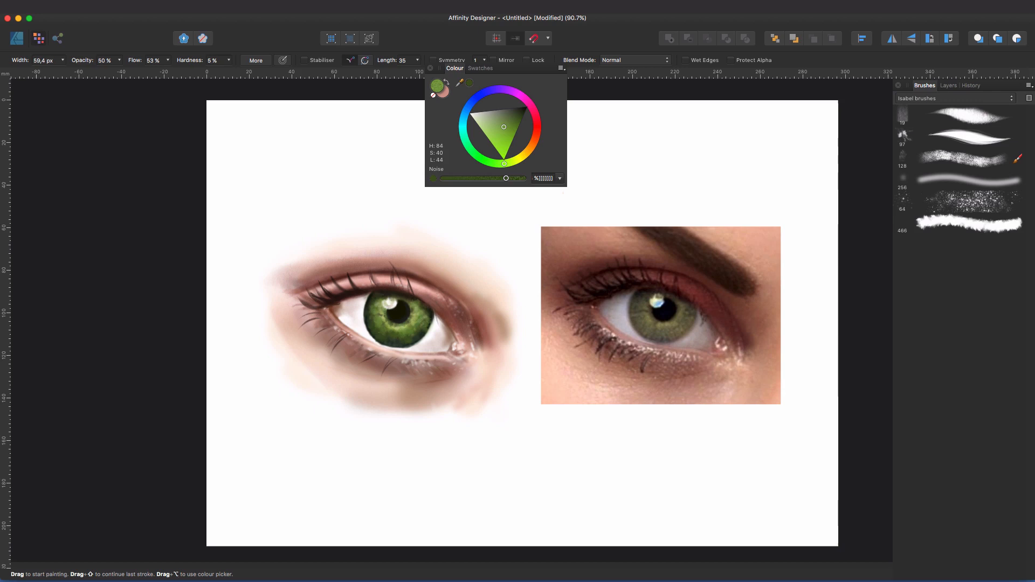
Add a pixel layer above the eye layers and set the brush to 19% opacity, 19% flow and about 65 px width.
{"action": "key", "text": "F7"}
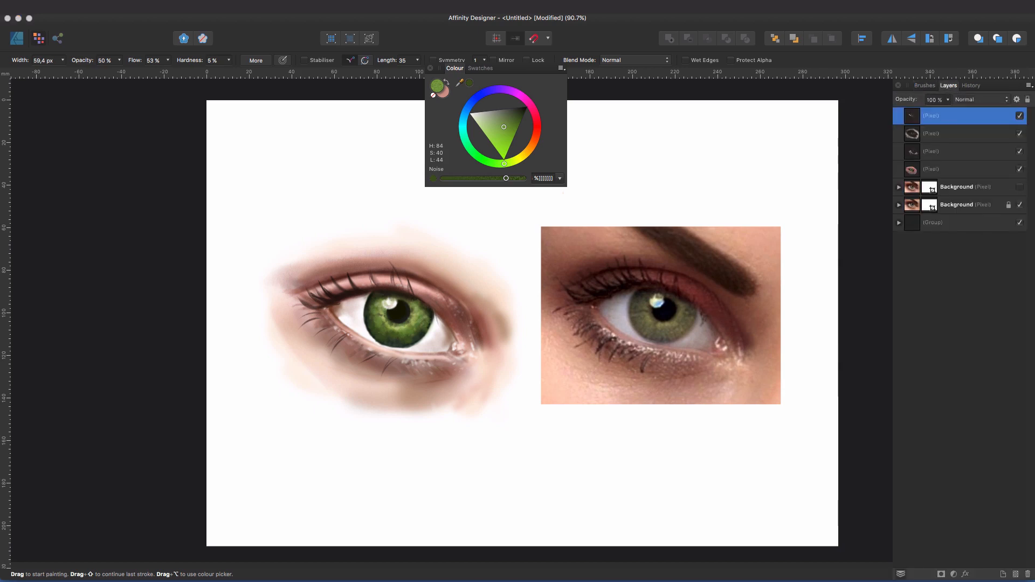
{"action": "left_click", "coordinate": [1017, 574]}
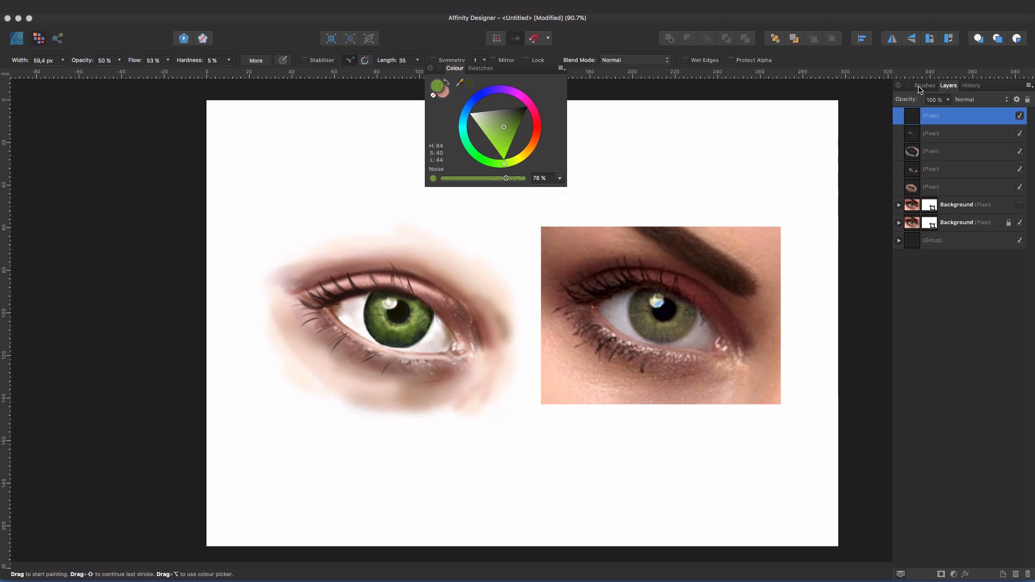
{"action": "left_click", "coordinate": [120, 60]}
{"action": "left_click_drag", "start_coordinate": [121, 74], "coordinate": [90, 73]}
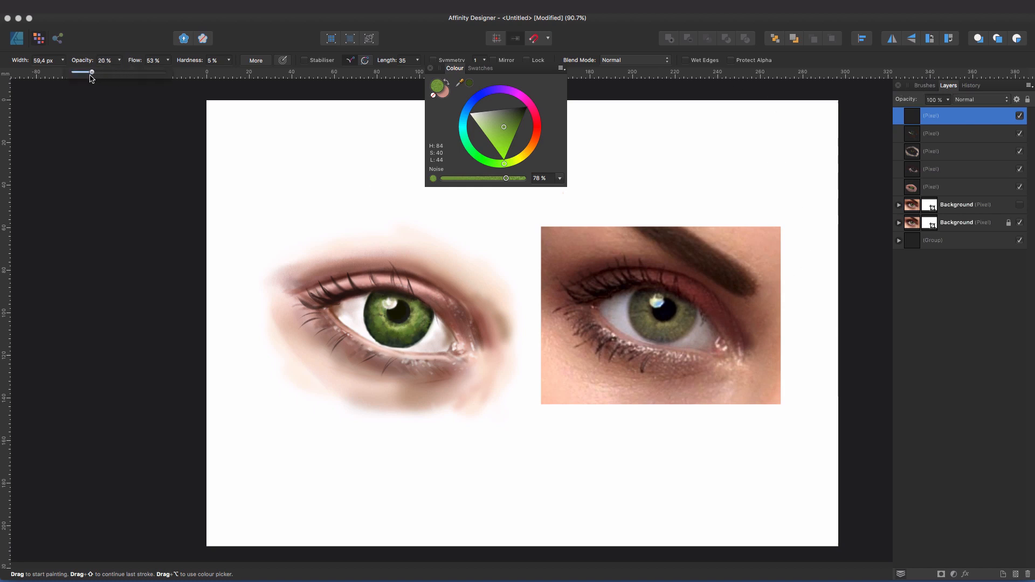
{"action": "left_click", "coordinate": [167, 61]}
{"action": "left_click_drag", "start_coordinate": [166, 73], "coordinate": [135, 76]}
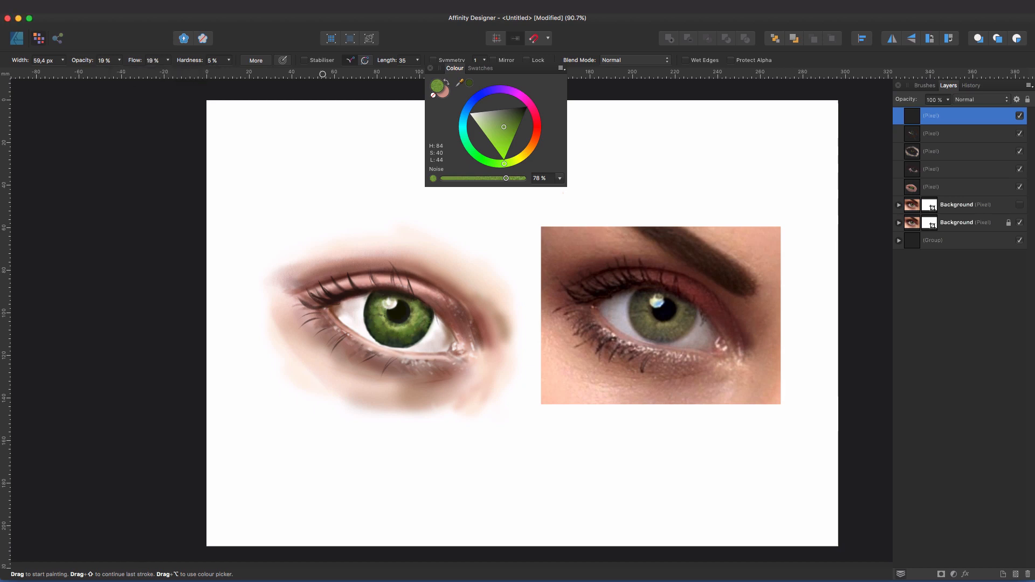
{"action": "key", "text": "bracketright"}
{"action": "key", "text": "bracketleft"}
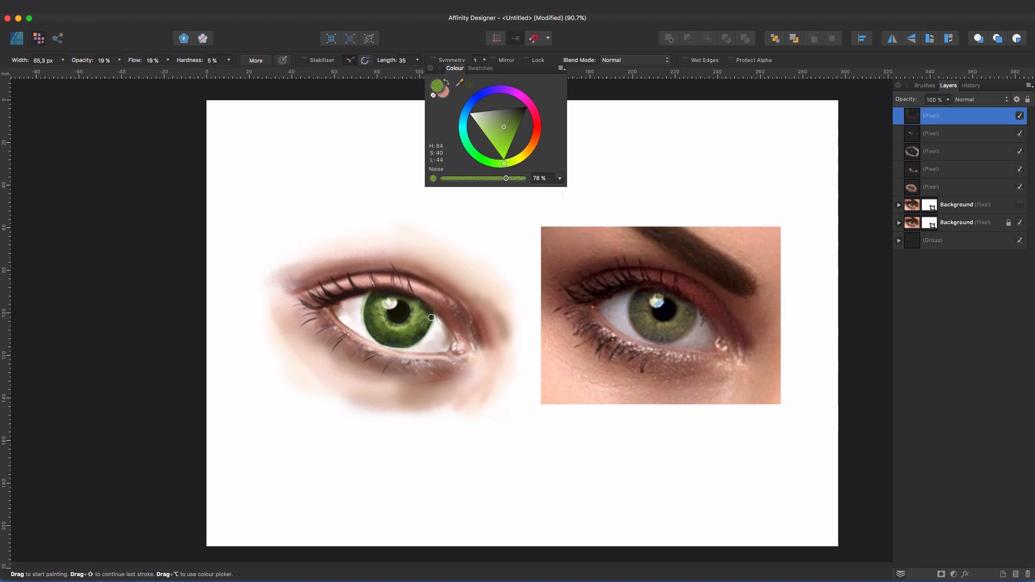
Choose a near-black green (H 84, S 100, L 6) and darken the iris's rim with a brush about 52 px wide.
{"action": "key", "text": "bracketright"}
{"action": "left_click", "coordinate": [520, 112]}
{"action": "type", "text": "[["}
{"action": "left_click", "coordinate": [524, 114]}
{"action": "type", "text": "[["}
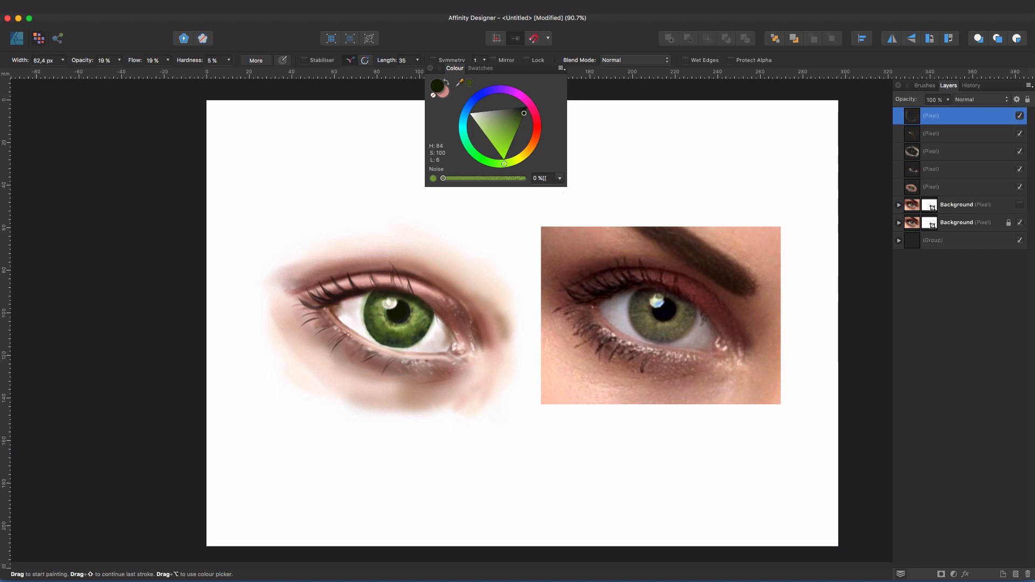
Enlarge the brush to about 125 px and deepen the pupil area with dark grey-green (H 84, S 26, L 11).
{"action": "key", "text": "bracketright"}
{"action": "key", "text": "bracketright"}
{"action": "key", "text": "bracketright"}
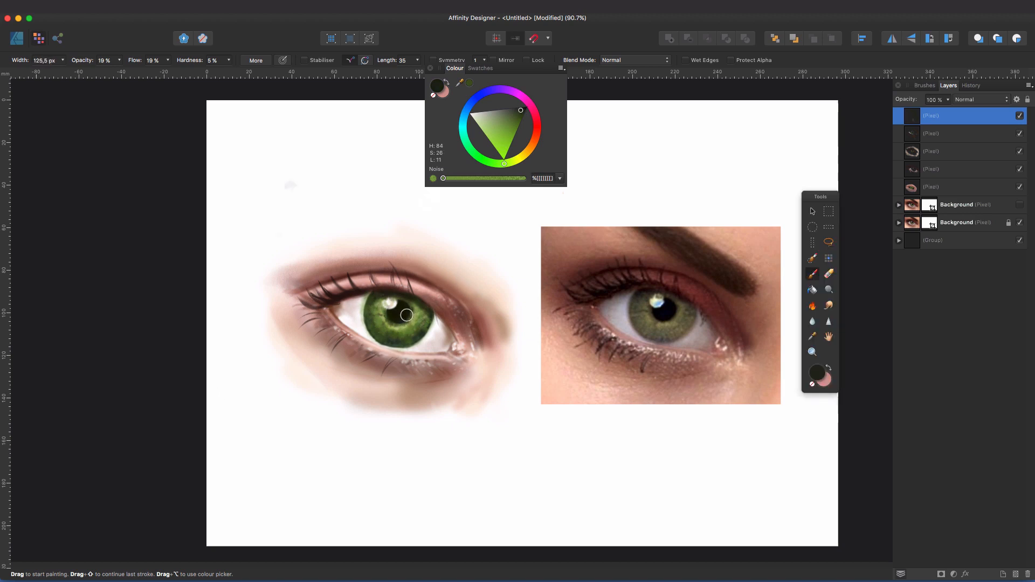
Choose a dark green (H 84, S 49, L 19) and shade the iris with a brush about 64 px wide.
{"action": "key", "text": "bracketleft"}
{"action": "left_click", "coordinate": [516, 118]}
{"action": "key", "text": "bracketleft"}
{"action": "key", "text": "bracketleft"}
{"action": "key", "text": "bracketleft"}
{"action": "key", "text": "bracketleft"}
{"action": "key", "text": "bracketleft"}
{"action": "key", "text": "bracketleft"}
{"action": "key", "text": "bracketleft"}
{"action": "key", "text": "bracketright"}
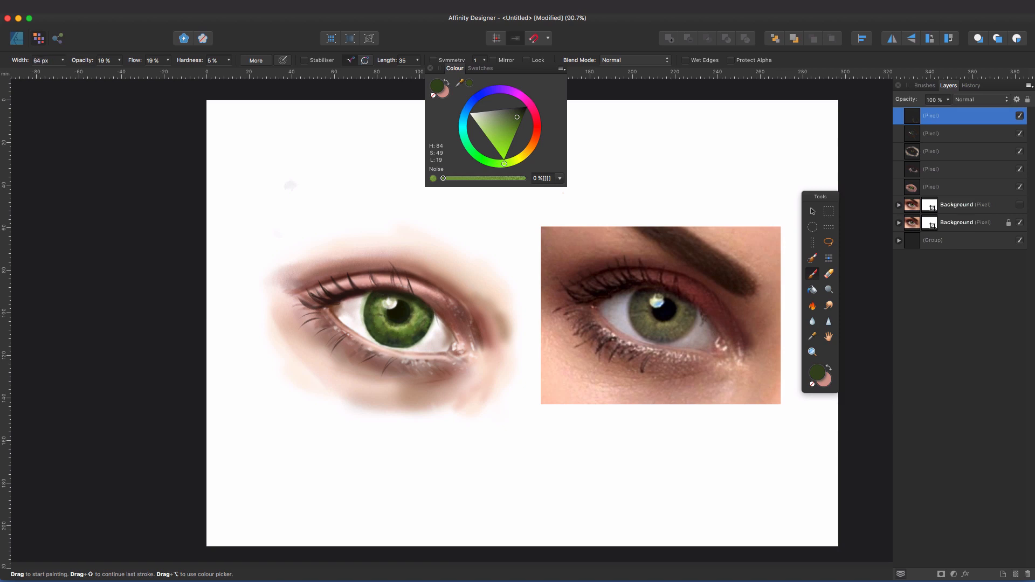
Reduce the brush to about 24 px and refine the iris shading in darker green (H 84, S 50, L 12).
{"action": "key", "text": "bracketleft"}
{"action": "key", "text": "bracketleft"}
{"action": "key", "text": "bracketleft"}
{"action": "key", "text": "bracketleft"}
{"action": "key", "text": "bracketleft"}
{"action": "key", "text": "bracketleft"}
{"action": "key", "text": "bracketleft"}
Switch to a hard Isabel brushes preset with 40% flow, reduce it to about 7 px, and detach the Brushes panel as a floating window.
{"action": "left_click", "coordinate": [925, 85]}
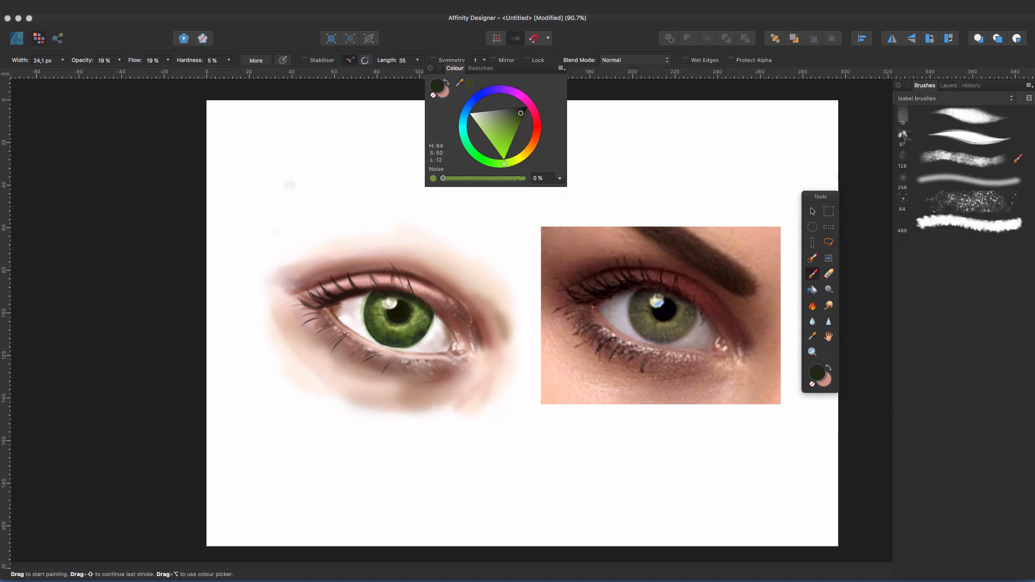
{"action": "left_click", "coordinate": [1016, 160]}
{"action": "key", "text": "bracketleft"}
{"action": "key", "text": "bracketleft"}
{"action": "key", "text": "bracketleft"}
{"action": "key", "text": "bracketleft"}
{"action": "mouse_move", "coordinate": [925, 85]}
{"action": "left_mouse_down"}
{"action": "mouse_move", "coordinate": [768, 79]}
{"action": "mouse_move", "coordinate": [722, 54]}
{"action": "mouse_move", "coordinate": [722, 412]}
{"action": "mouse_move", "coordinate": [906, 339]}
{"action": "mouse_move", "coordinate": [918, 301]}
{"action": "left_mouse_up"}
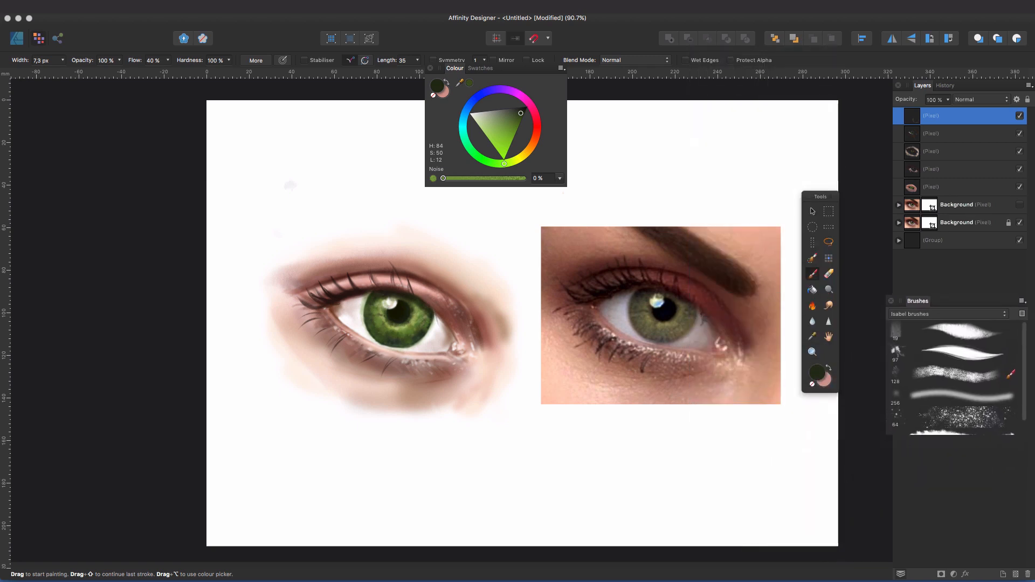
Choose near-black (H 84, S 0, L 3) and set the brush to about 6 px wide.
{"action": "key", "text": "bracketright"}
{"action": "key", "text": "bracketright"}
{"action": "key", "text": "bracketright"}
{"action": "key", "text": "bracketleft"}
{"action": "left_click", "coordinate": [525, 107]}
{"action": "key", "text": "bracketleft"}
{"action": "key", "text": "bracketleft"}
{"action": "key", "text": "bracketleft"}
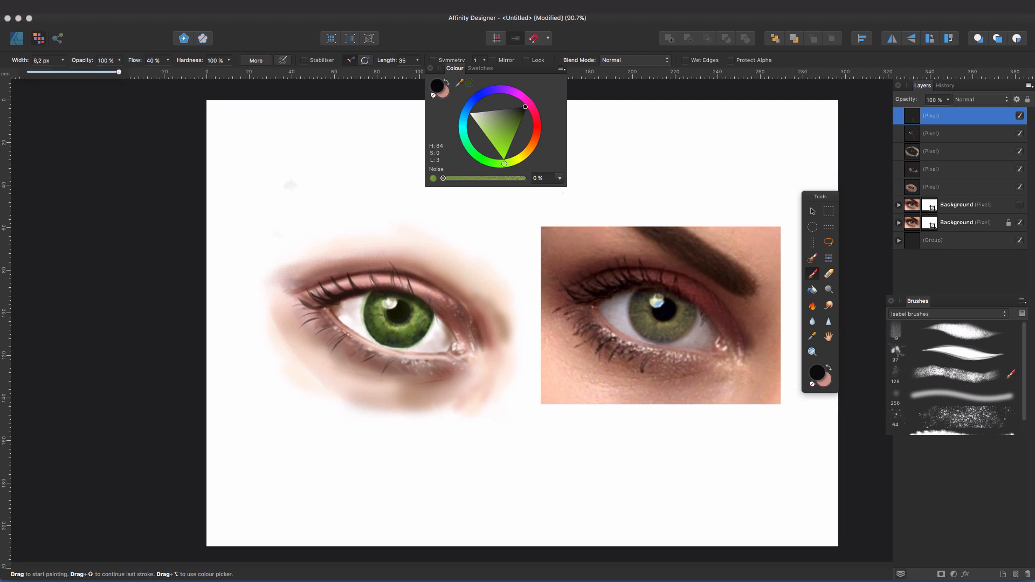
Lower the brush opacity to 44%, enlarge the brush slightly, and paint a short dark stroke below the lower lid.
{"action": "key", "text": "4"}
{"action": "key", "text": "4"}
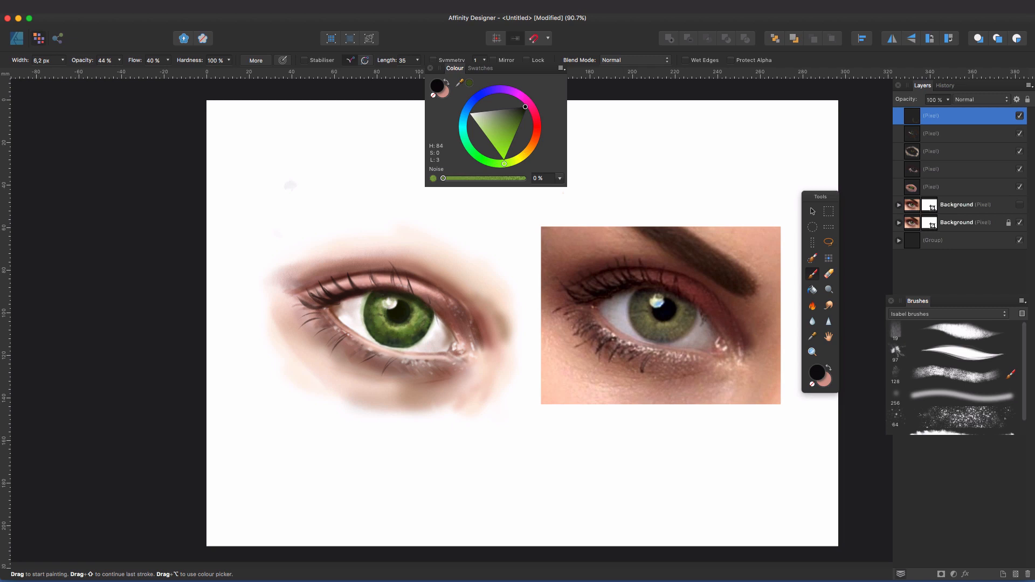
{"action": "key", "text": "bracketright"}
{"action": "key", "text": "bracketright"}
{"action": "key", "text": "bracketright"}
{"action": "left_click_drag", "start_coordinate": [367, 354], "coordinate": [355, 360]}
Undo the last stroke and shade around the iris's rim with a soft brush at 39% opacity, 47% flow and about 58 px width.
{"action": "left_click", "coordinate": [963, 397]}
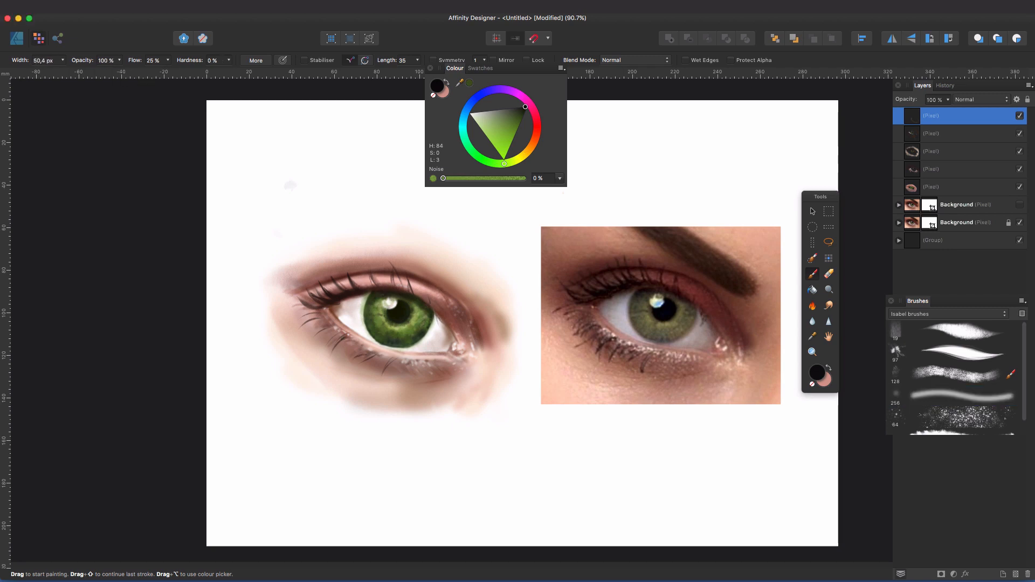
{"action": "key", "text": "super+z"}
{"action": "left_click", "coordinate": [167, 61]}
{"action": "left_click_drag", "start_coordinate": [371, 293], "coordinate": [372, 336]}
{"action": "left_click_drag", "start_coordinate": [433, 318], "coordinate": [389, 348]}
{"action": "left_click_drag", "start_coordinate": [363, 321], "coordinate": [396, 347]}
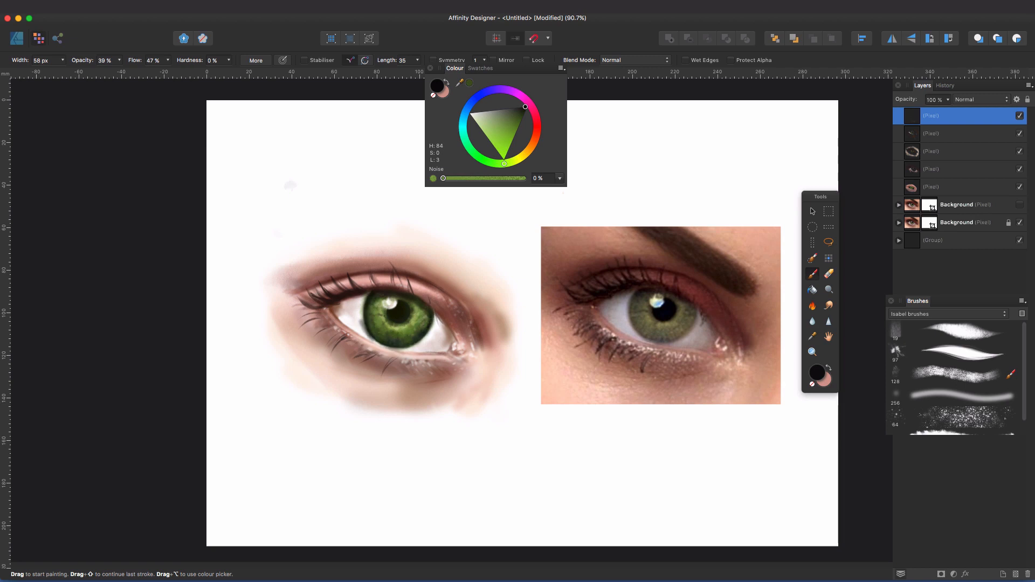
Lower the top pixel layer's opacity to 70% and deselect the layer.
{"action": "left_click", "coordinate": [949, 100]}
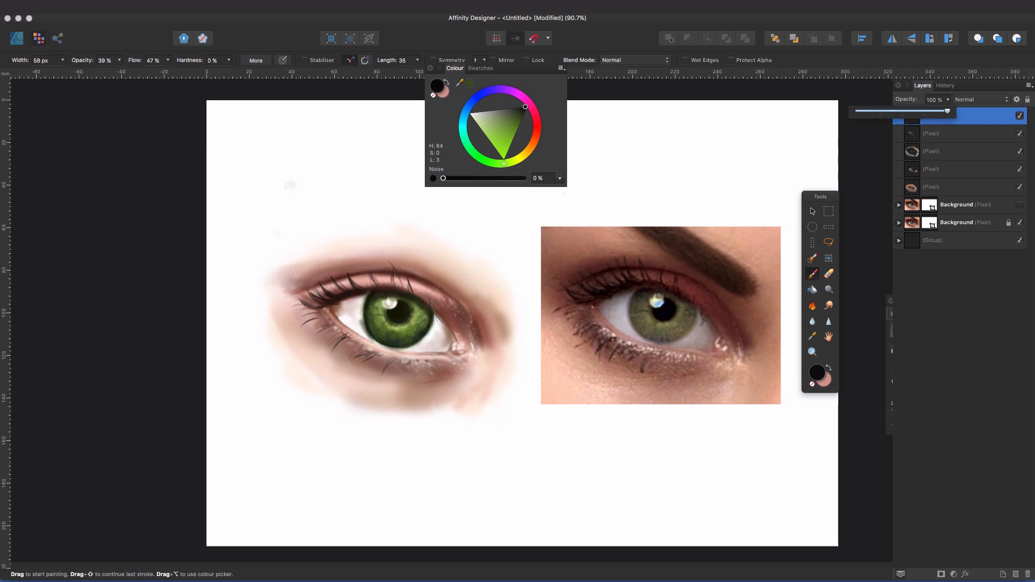
{"action": "mouse_move", "coordinate": [949, 111]}
{"action": "left_mouse_down"}
{"action": "mouse_move", "coordinate": [910, 111]}
{"action": "mouse_move", "coordinate": [920, 111]}
{"action": "left_mouse_up"}
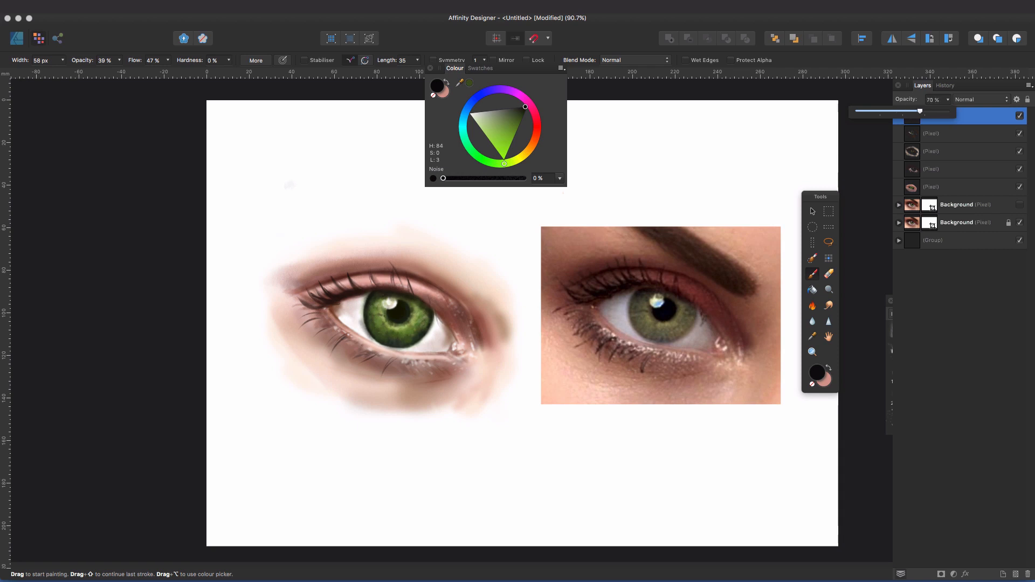
{"action": "key", "text": "super+d"}
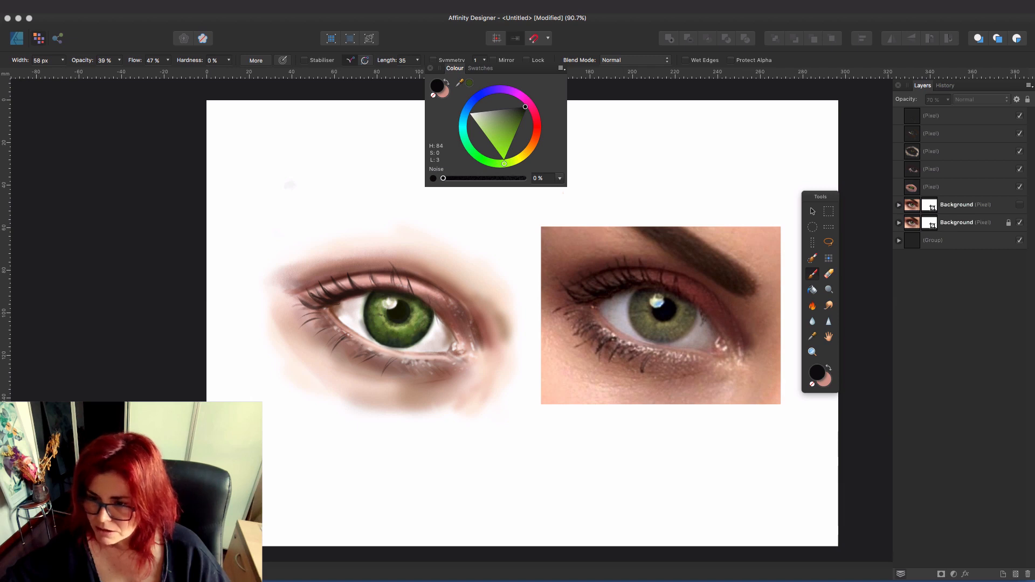
Move the floating Brushes panel to the empty area beside the drawing and show the Effects panel.
{"action": "left_click", "coordinate": [216, 6]}
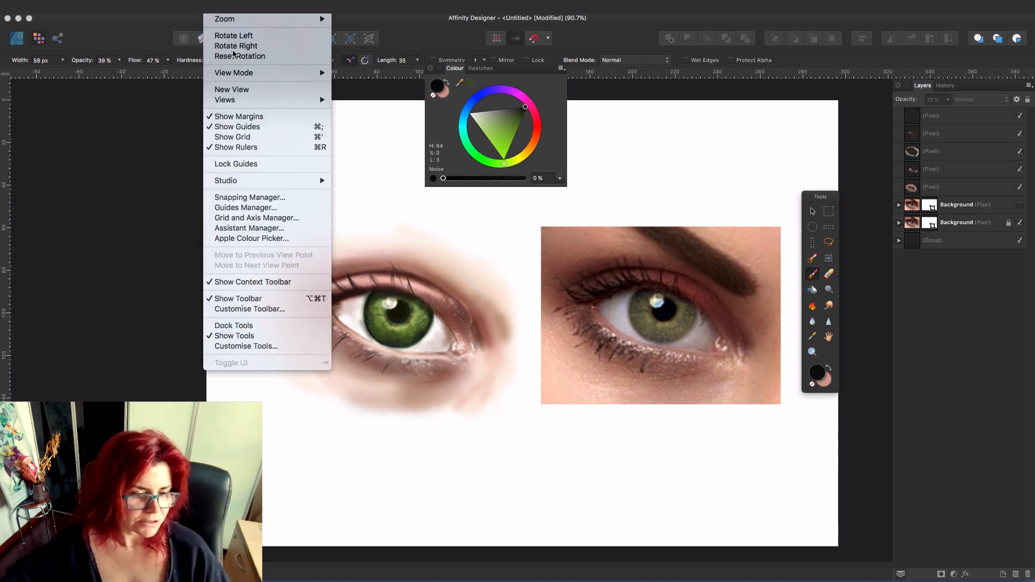
{"action": "left_click", "coordinate": [371, 212]}
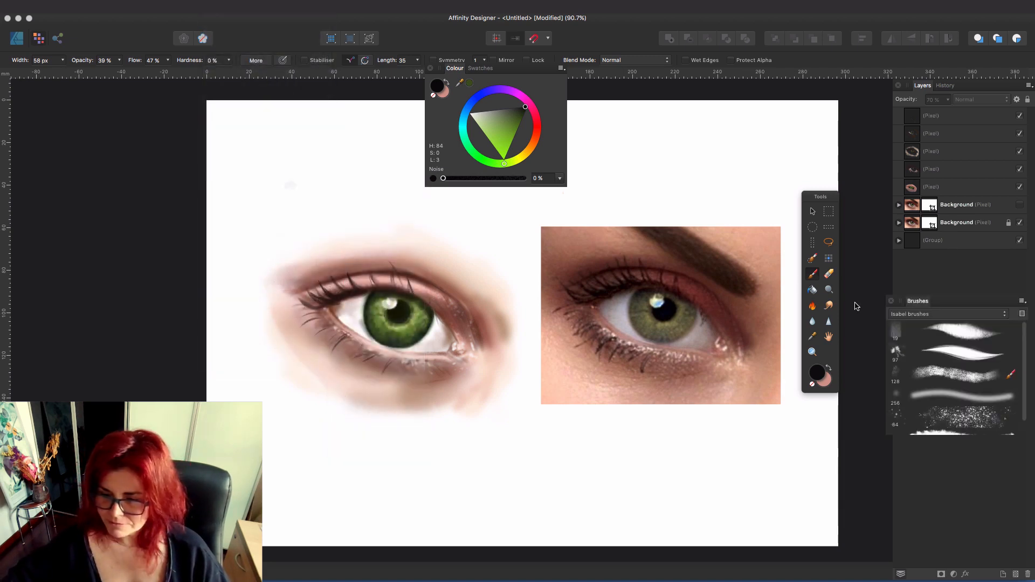
{"action": "mouse_move", "coordinate": [956, 303]}
{"action": "left_mouse_down"}
{"action": "mouse_move", "coordinate": [44, 178]}
{"action": "mouse_move", "coordinate": [136, 141]}
{"action": "left_mouse_up"}
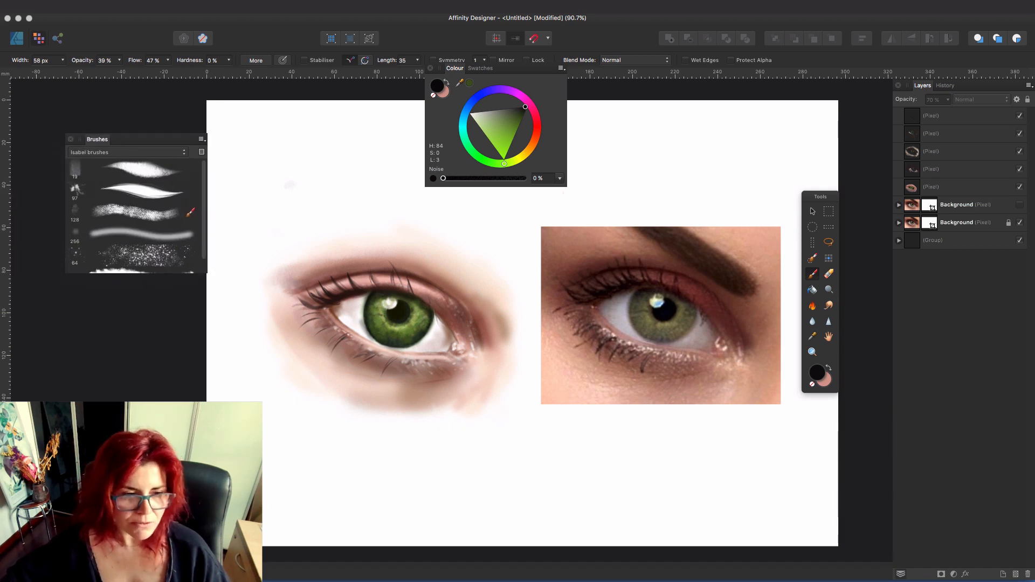
{"action": "left_click", "coordinate": [216, 6]}
{"action": "mouse_move", "coordinate": [280, 180]}
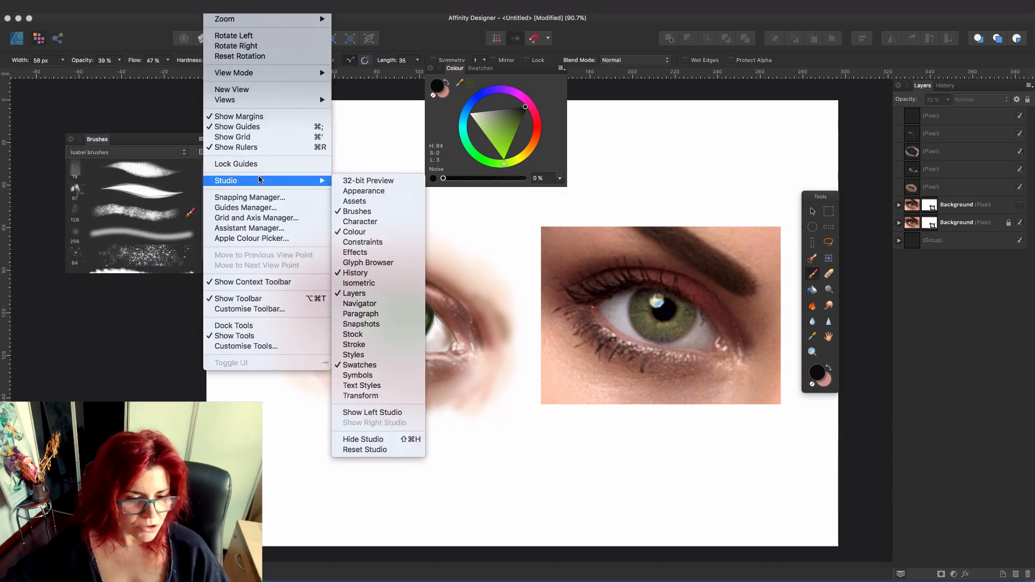
{"action": "left_click", "coordinate": [397, 253]}
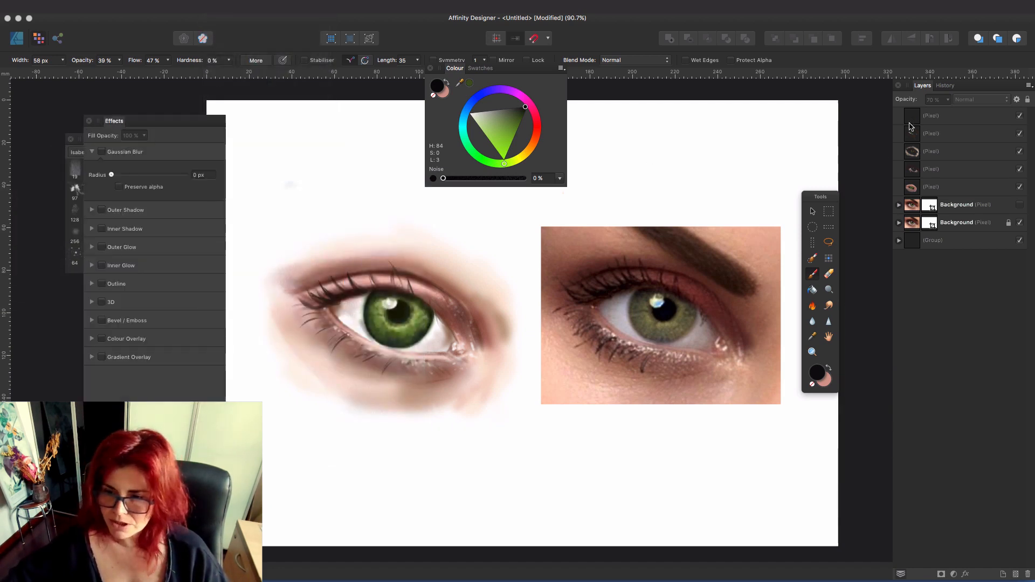
Toggle the top pixel layer's visibility to compare the eye with and without its rim shading.
{"action": "left_click", "coordinate": [1020, 116]}
{"action": "left_click", "coordinate": [1019, 116]}
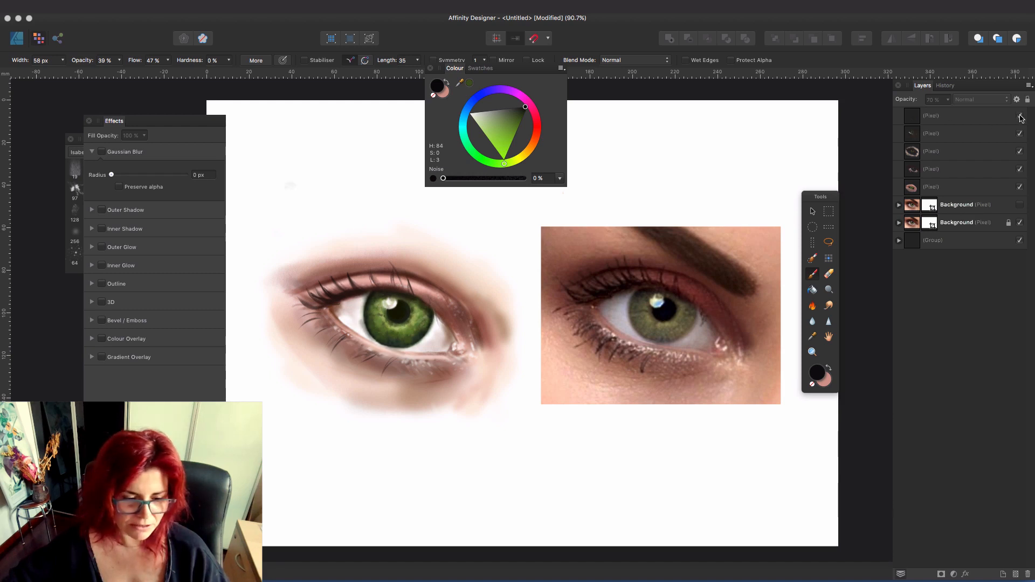
{"action": "left_click", "coordinate": [1020, 116]}
{"action": "left_click", "coordinate": [1020, 116]}
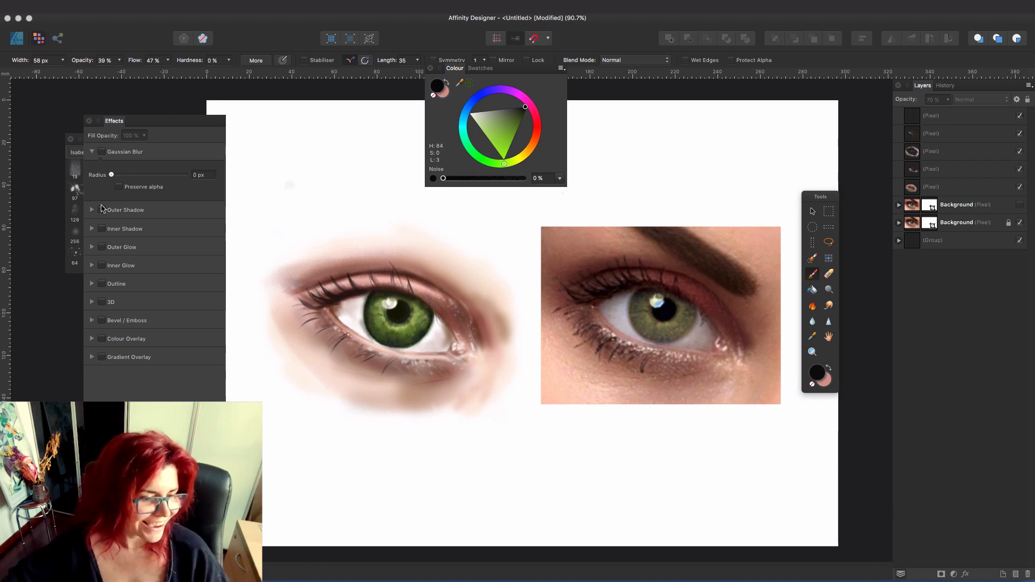
Try the Gaussian Blur radius, dock the Effects panel with Layers and History, and return to the layer list.
{"action": "left_click_drag", "start_coordinate": [111, 174], "coordinate": [163, 175]}
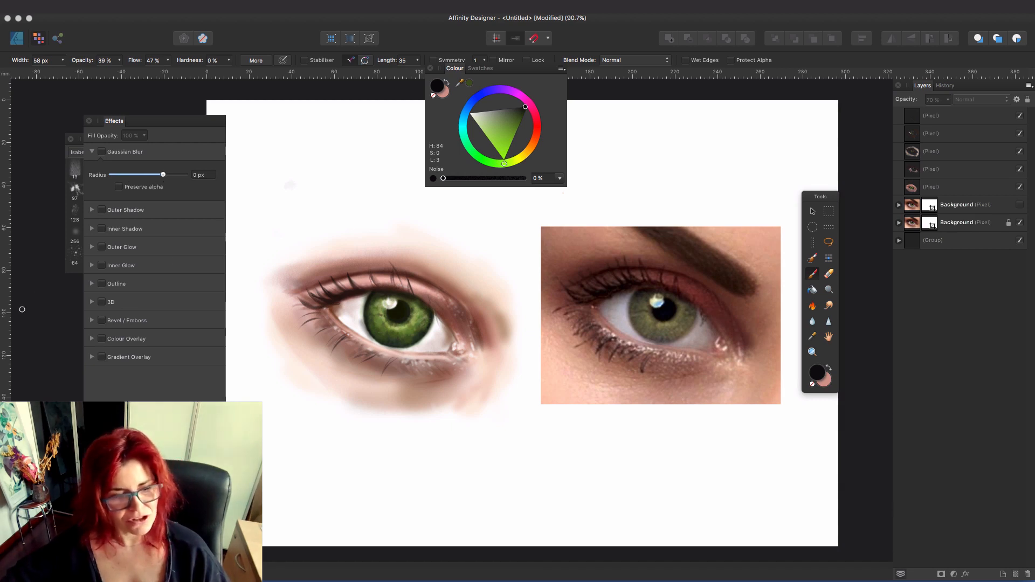
{"action": "mouse_move", "coordinate": [112, 121]}
{"action": "left_mouse_down"}
{"action": "mouse_move", "coordinate": [928, 125]}
{"action": "mouse_move", "coordinate": [971, 85]}
{"action": "left_mouse_up"}
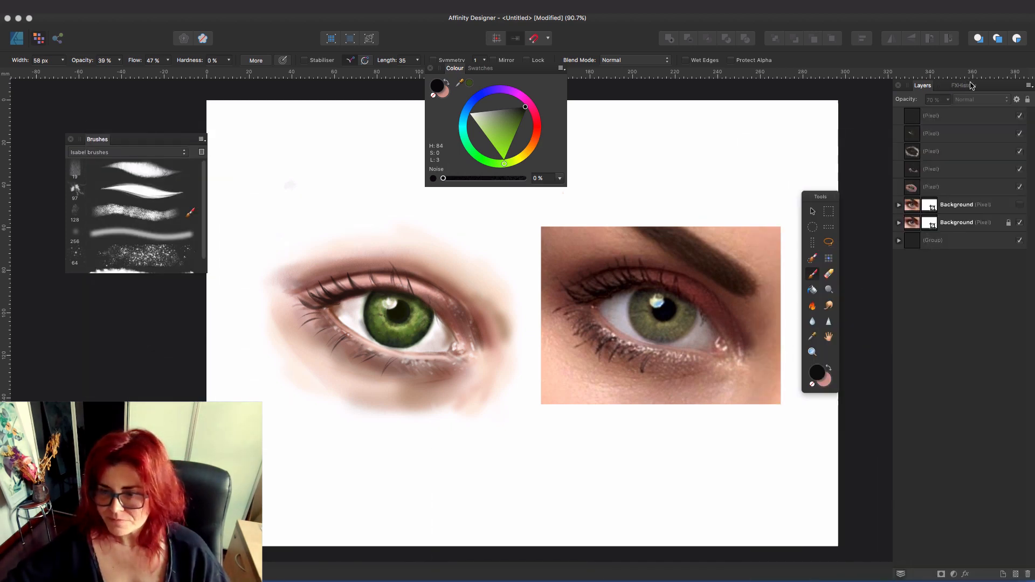
{"action": "left_click", "coordinate": [923, 85]}
Reduce the brush to about 30 px and add a pixel layer above all the others.
{"action": "scroll", "coordinate": [643, 400], "scroll_direction": "down", "scroll_amount": 2}
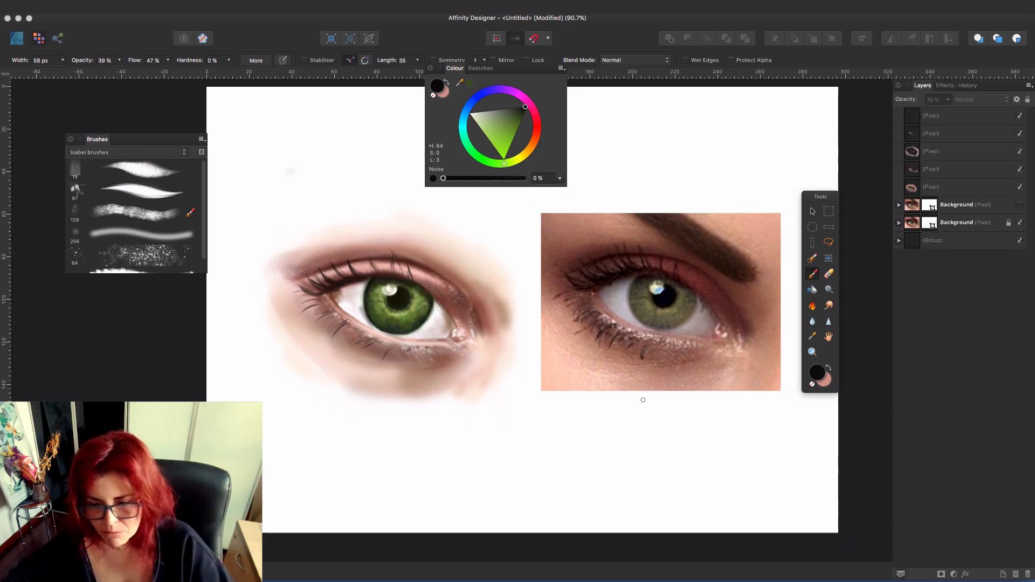
{"action": "left_click", "coordinate": [143, 172]}
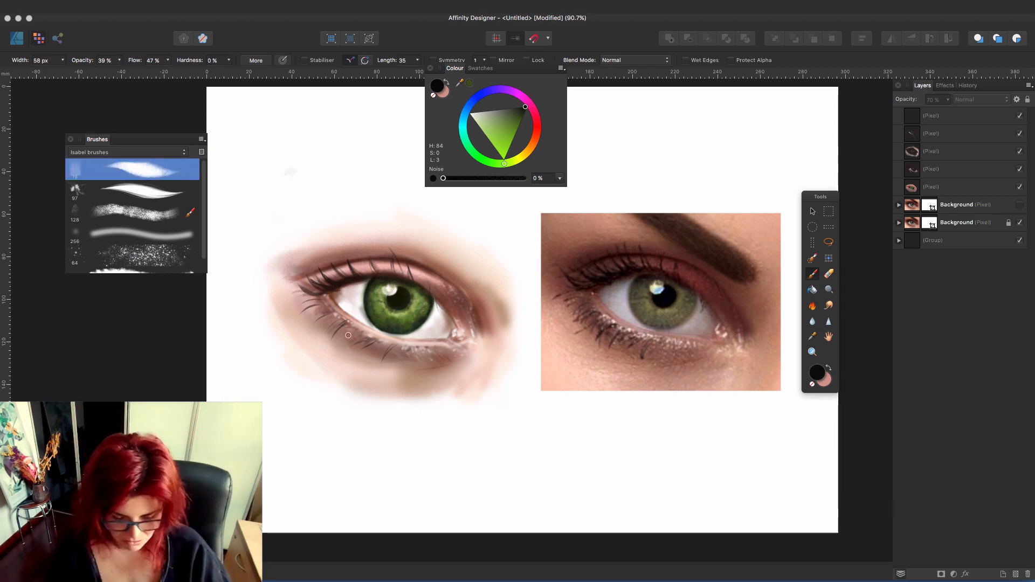
{"action": "key", "text": "bracketleft"}
{"action": "key", "text": "super+shift+n"}
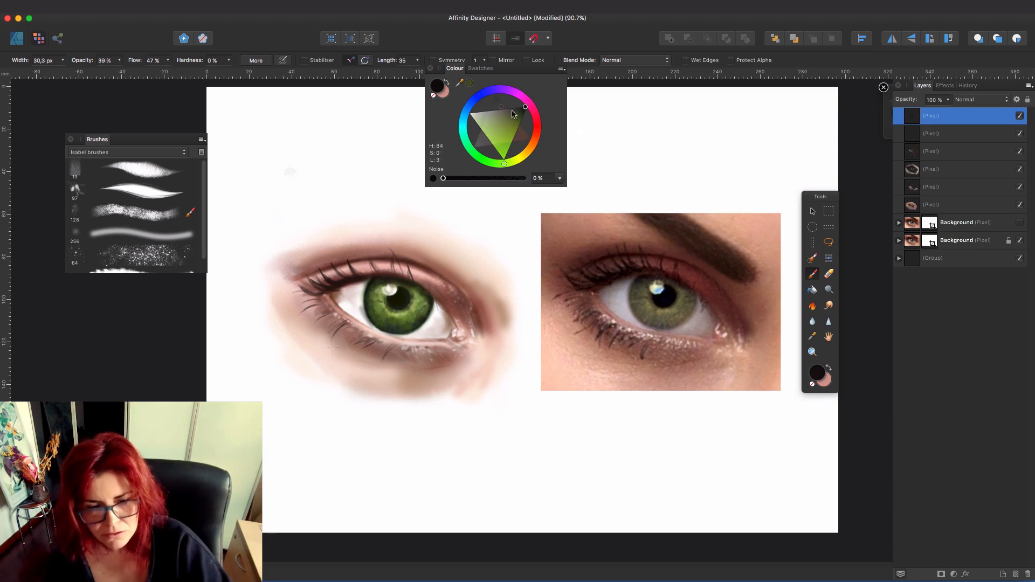
Choose a dark brown (H 22), shade the skin below the lower lashes, and set the brush flow to 22%.
{"action": "left_click", "coordinate": [536, 141]}
{"action": "left_click", "coordinate": [505, 108]}
{"action": "key", "text": "bracketleft"}
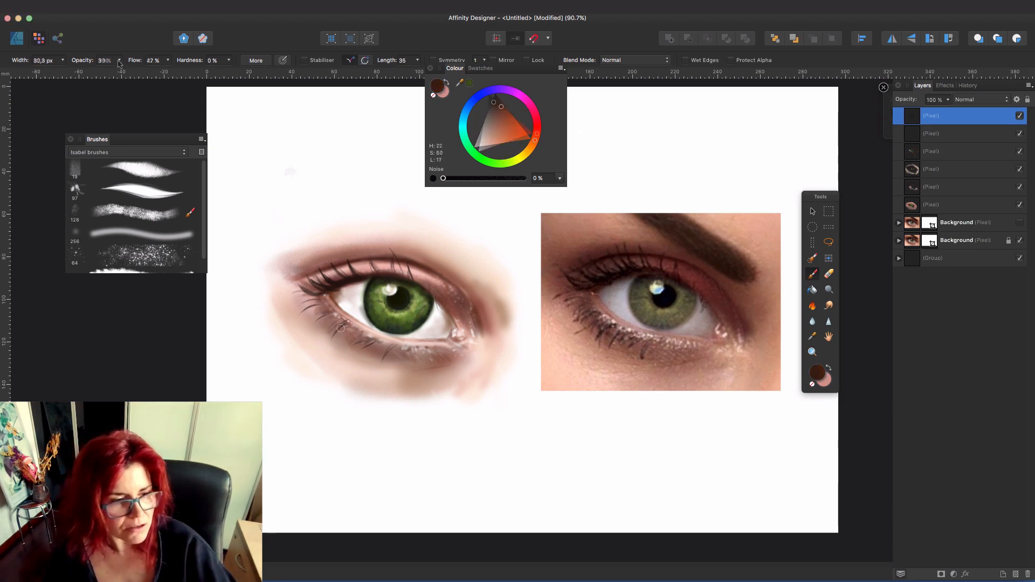
{"action": "left_click_drag", "start_coordinate": [337, 325], "coordinate": [346, 340]}
{"action": "left_click", "coordinate": [168, 61]}
{"action": "left_click_drag", "start_coordinate": [165, 72], "coordinate": [158, 74]}
{"action": "key", "text": "bracketright"}
Set the colour noise to 94% and shade under the lower lid with reddish brown (H 17, S 55, L 31), using a brush about 92 px wide.
{"action": "left_click", "coordinate": [489, 121]}
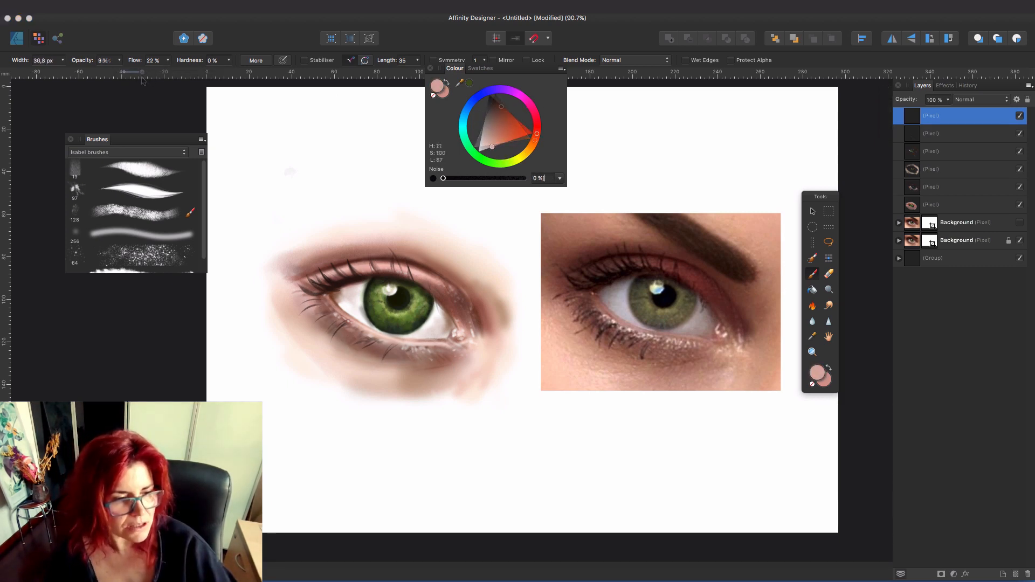
{"action": "left_click_drag", "start_coordinate": [444, 178], "coordinate": [518, 178]}
{"action": "key", "text": "bracketright"}
{"action": "key", "text": "bracketright"}
{"action": "left_click", "coordinate": [497, 118]}
{"action": "left_click", "coordinate": [510, 412]}
{"action": "key", "text": "bracketleft"}
{"action": "left_click", "coordinate": [535, 138]}
{"action": "left_click", "coordinate": [503, 115]}
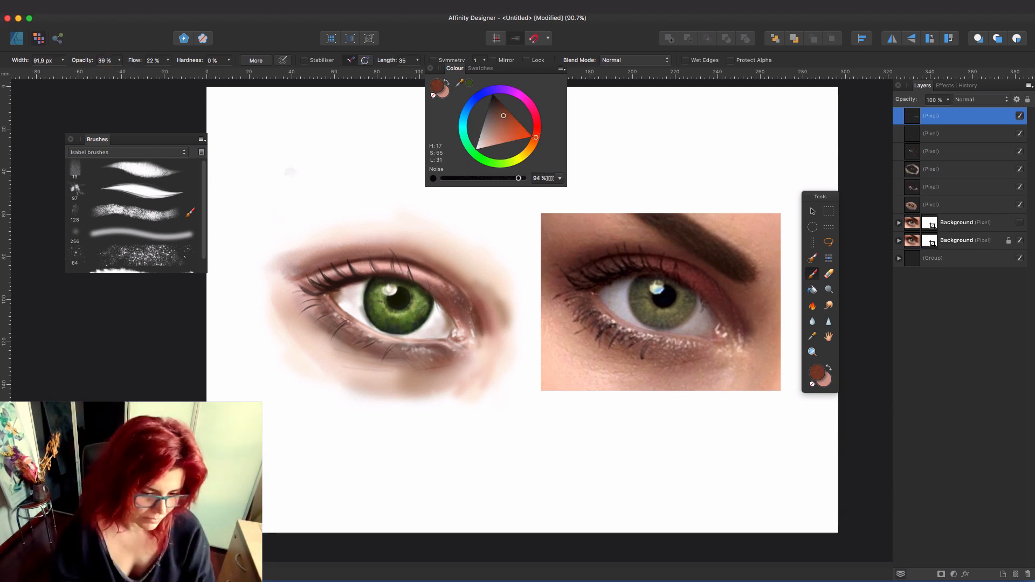
Choose a darker red-brown (H 10, S 58, L 18), reset the noise to 0%, and reduce the brush to about 19 px and 21% opacity.
{"action": "key", "text": "bracketleft"}
{"action": "key", "text": "bracketright"}
{"action": "left_click", "coordinate": [538, 133]}
{"action": "left_click", "coordinate": [497, 106]}
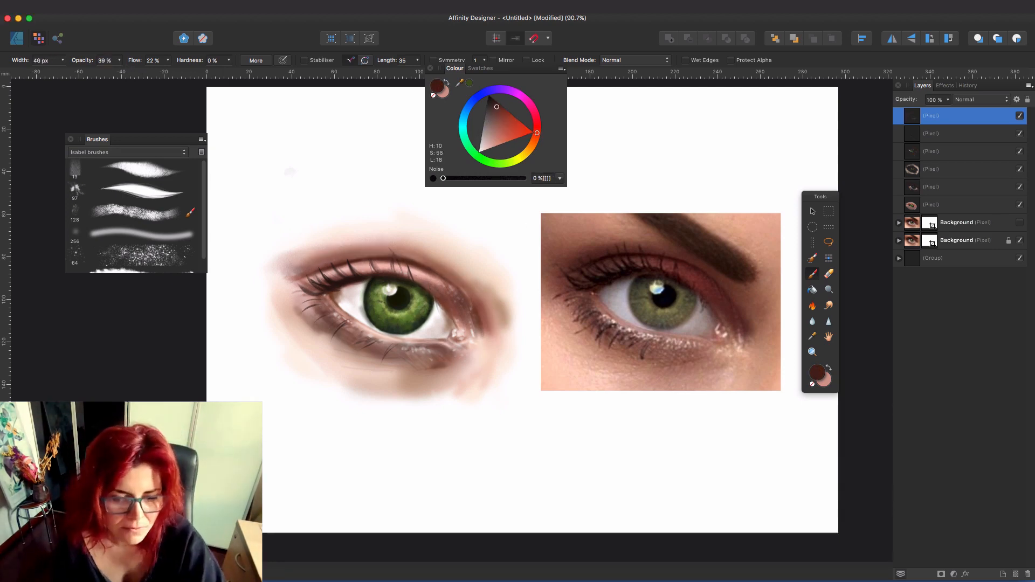
{"action": "left_click_drag", "start_coordinate": [519, 178], "coordinate": [443, 178]}
{"action": "key", "text": "bracketleft"}
{"action": "key", "text": "bracketleft"}
{"action": "key", "text": "bracketleft"}
{"action": "key", "text": "bracketleft"}
{"action": "key", "text": "0"}
{"action": "key", "text": "1"}
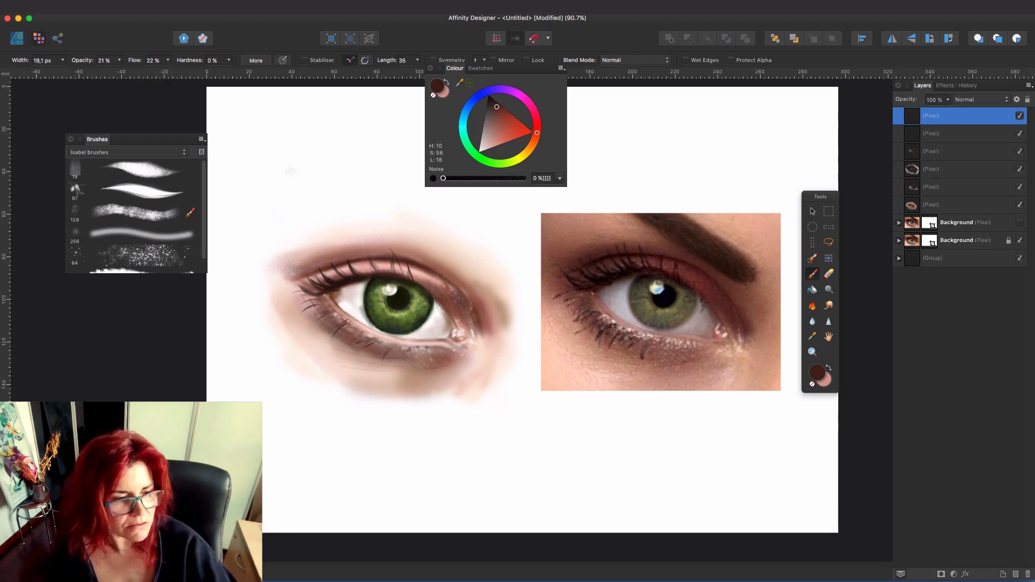
Choose a pale peach skin colour (H 25, S 44, L 87) and enlarge the brush to about 286 px.
{"action": "left_click", "coordinate": [490, 109]}
{"action": "key", "text": "bracketright"}
{"action": "key", "text": "bracketright"}
{"action": "key", "text": "bracketright"}
{"action": "key", "text": "bracketright"}
{"action": "key", "text": "bracketright"}
{"action": "left_click", "coordinate": [534, 143]}
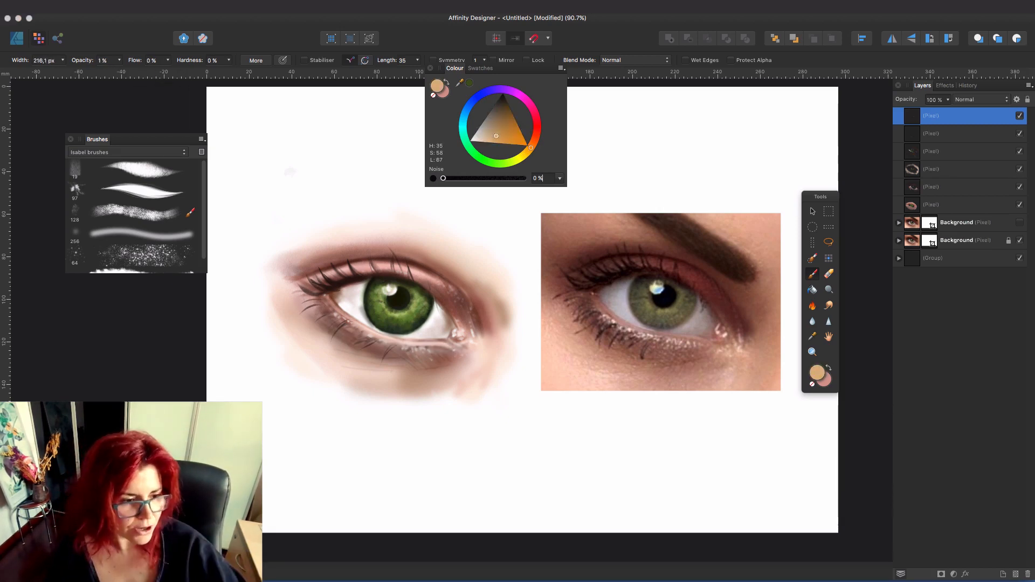
{"action": "left_click", "coordinate": [481, 141]}
{"action": "key", "text": "bracketright"}
{"action": "key", "text": "bracketright"}
Set the brush to 48% opacity and 43% flow, and paint the pale skin tone around and below the eye.
{"action": "key", "text": "4"}
{"action": "key", "text": "8"}
{"action": "scroll", "coordinate": [523, 310], "scroll_direction": "up", "scroll_amount": 1}
{"action": "key", "text": "shift+4"}
{"action": "key", "text": "shift+3"}
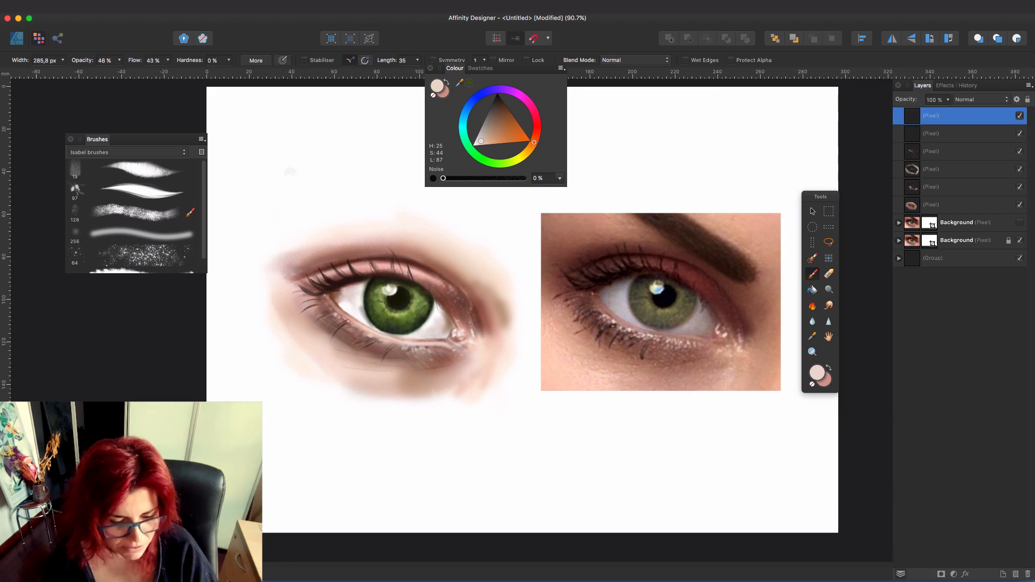
{"action": "mouse_move", "coordinate": [280, 372]}
{"action": "left_mouse_down"}
{"action": "mouse_move", "coordinate": [486, 415]}
{"action": "mouse_move", "coordinate": [488, 501]}
{"action": "left_mouse_up"}
Select the rough-edged 466 px brush preset, choose white (H 25, S 100, L 100), and undo the last painted stroke.
{"action": "left_click", "coordinate": [142, 278]}
{"action": "left_click", "coordinate": [473, 145]}
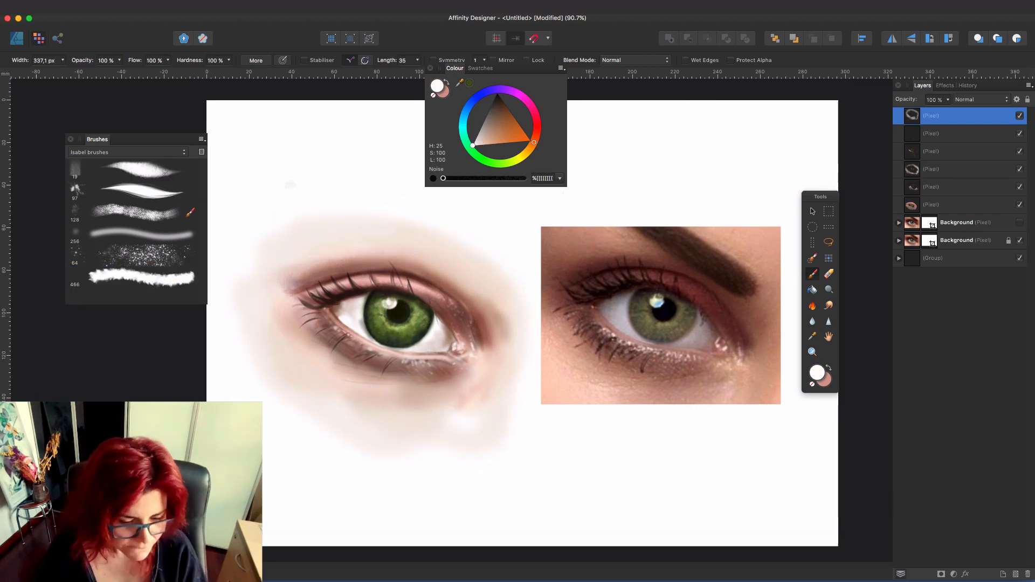
{"action": "key", "text": "super+z"}
Set the brush to 27% opacity and 41% flow, and enlarge it to about 20 px.
{"action": "key", "text": "2"}
{"action": "key", "text": "7"}
{"action": "key", "text": "shift+4"}
{"action": "key", "text": "shift+1"}
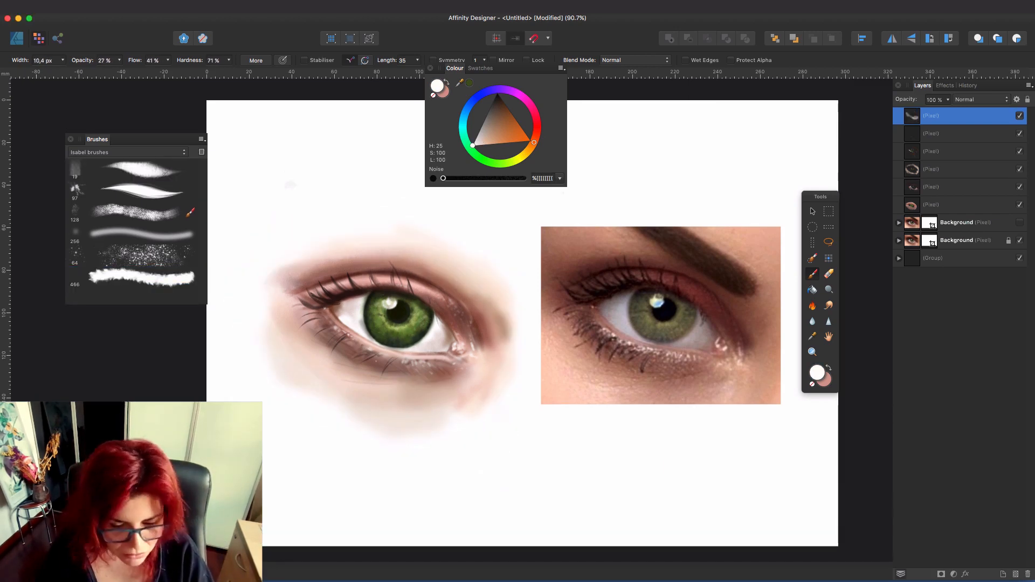
{"action": "key", "text": "bracketright"}
{"action": "key", "text": "bracketright"}
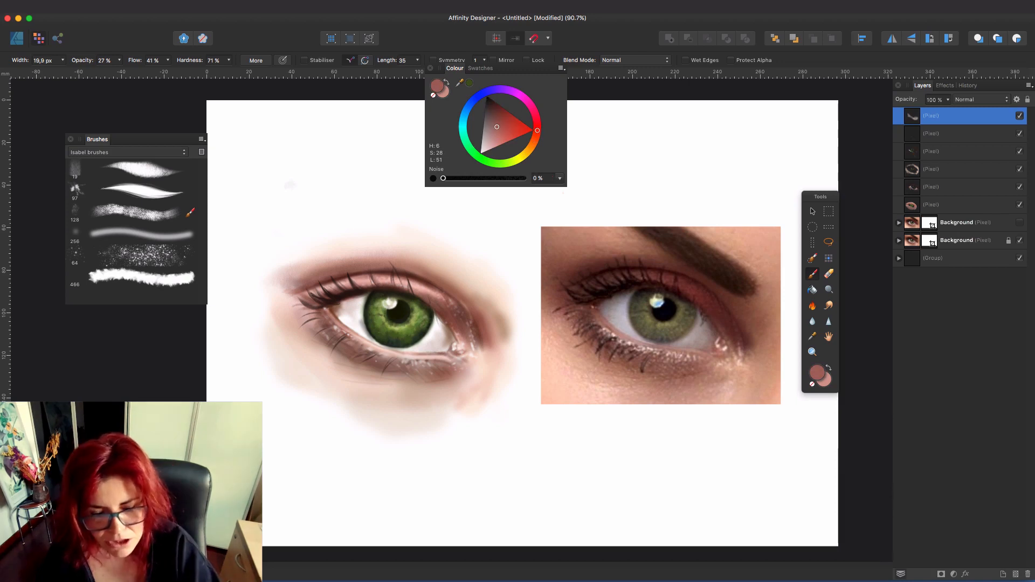
Switch to the hard tapered brush, sample dark reddish brown (H 6, S 44, L 18) from the upper lashes, and paint the outer eyelid crease.
{"action": "left_click", "coordinate": [142, 170]}
{"action": "left_click", "coordinate": [323, 289], "text": "alt"}
{"action": "left_click_drag", "start_coordinate": [321, 277], "coordinate": [356, 274]}
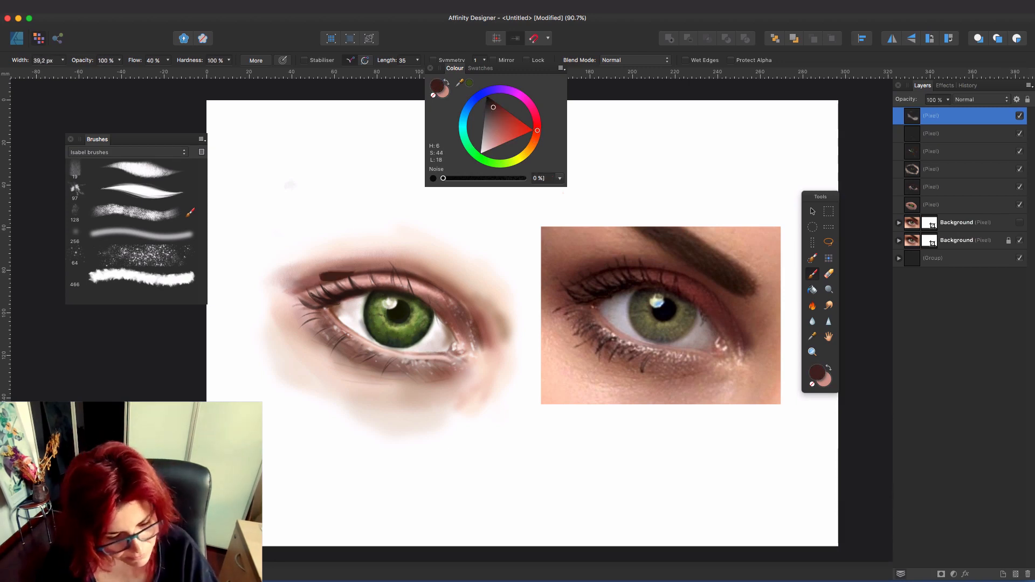
Undo the last hard crease stroke, switch to the soft 256 px brush preset, and sample dark brown (H 15, S 70, L 19) from the upper crease.
{"action": "key", "text": "super+z"}
{"action": "left_click", "coordinate": [141, 234]}
{"action": "left_click", "coordinate": [351, 272], "text": "alt"}
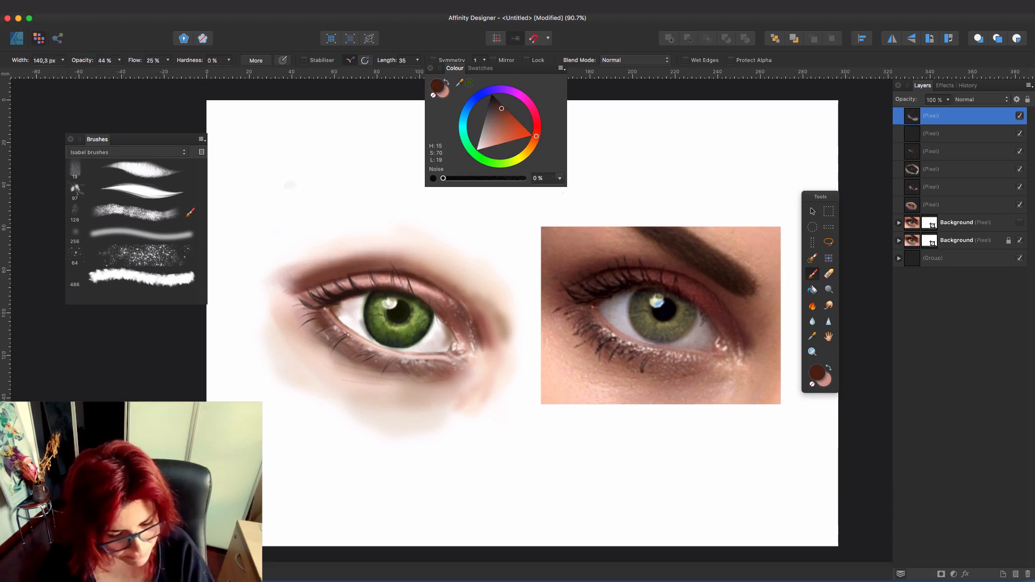
Set the soft brush to 16% opacity and reduce it to about 89 px.
{"action": "key", "text": "1"}
{"action": "key", "text": "6"}
{"action": "key", "text": "bracketleft"}
{"action": "key", "text": "bracketleft"}
{"action": "key", "text": "bracketleft"}
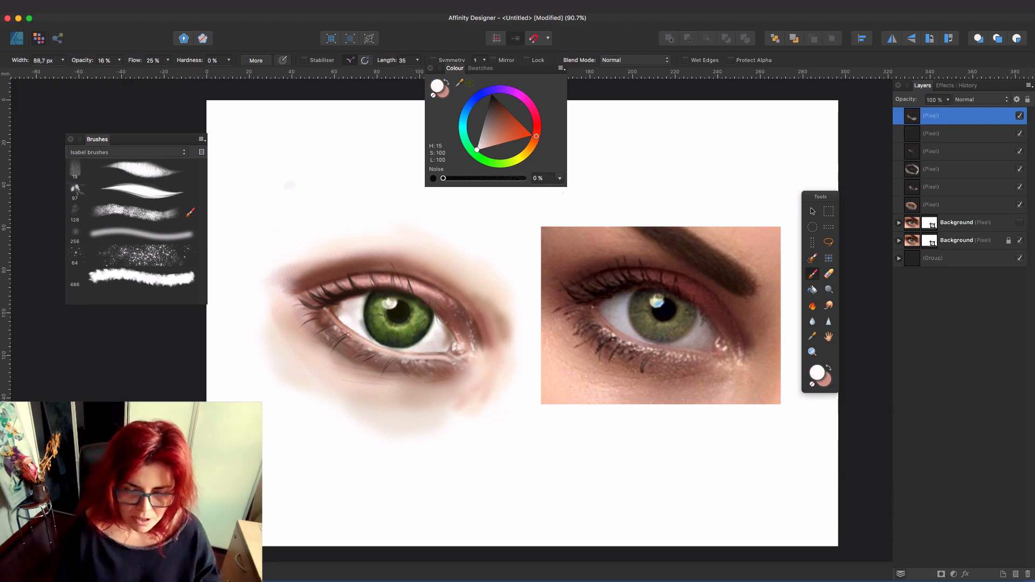
Sample reddish brown (H 15, S 44, L 48) from the lower lid, and set the soft brush to 74 px and 57% opacity.
{"action": "left_click", "coordinate": [413, 372], "text": "alt"}
{"action": "key", "text": "bracketleft"}
{"action": "key", "text": "5"}
{"action": "key", "text": "7"}
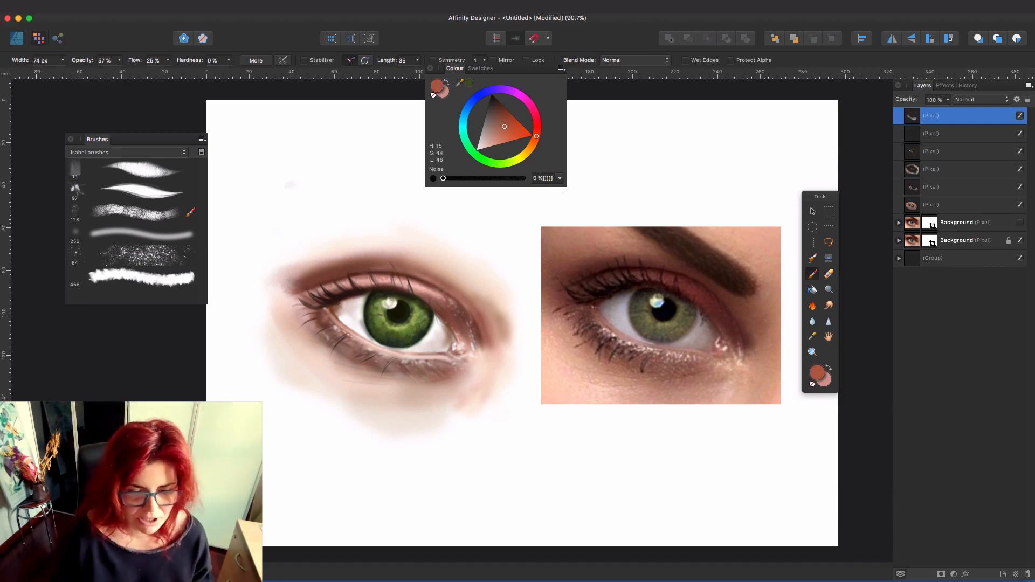
Sample near-black (H 15, S 0, L 11) from the pupil, choose the tapered 19 px brush preset at about 7 px, and undo the trial lower-lash stroke.
{"action": "left_click", "coordinate": [398, 315], "text": "alt"}
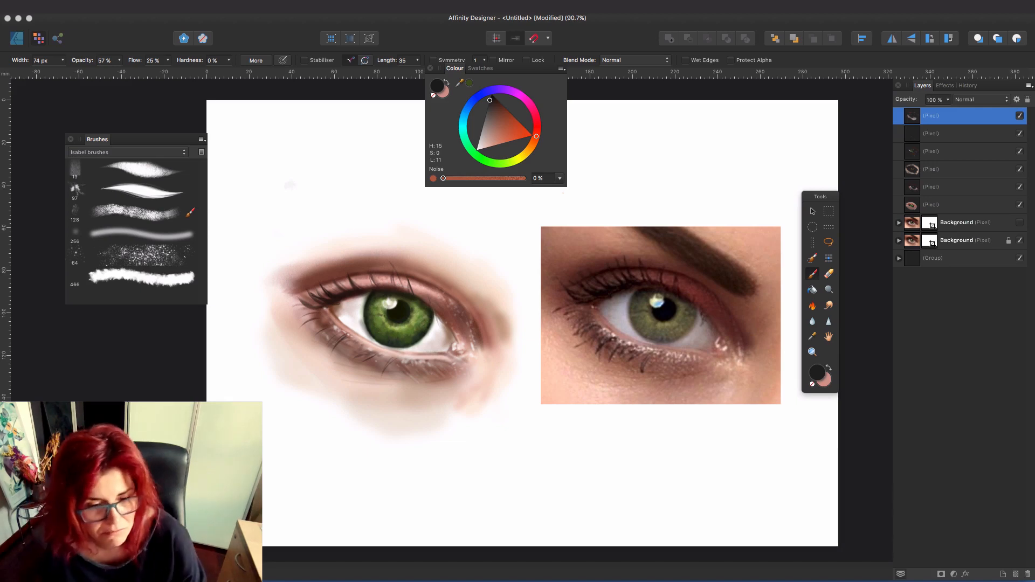
{"action": "left_click", "coordinate": [140, 170]}
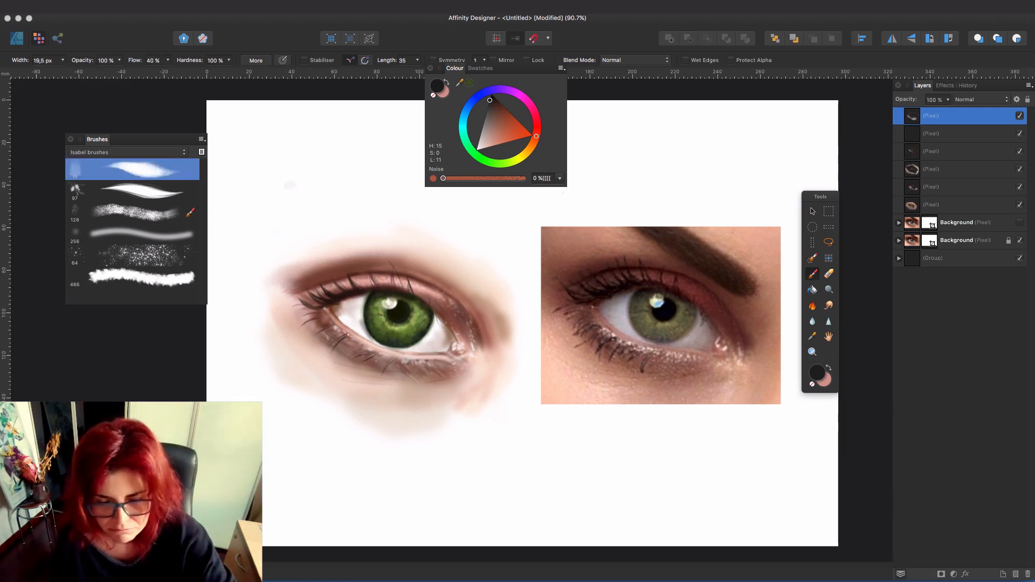
{"action": "key", "text": "bracketleft"}
{"action": "key", "text": "bracketleft"}
{"action": "key", "text": "bracketleft"}
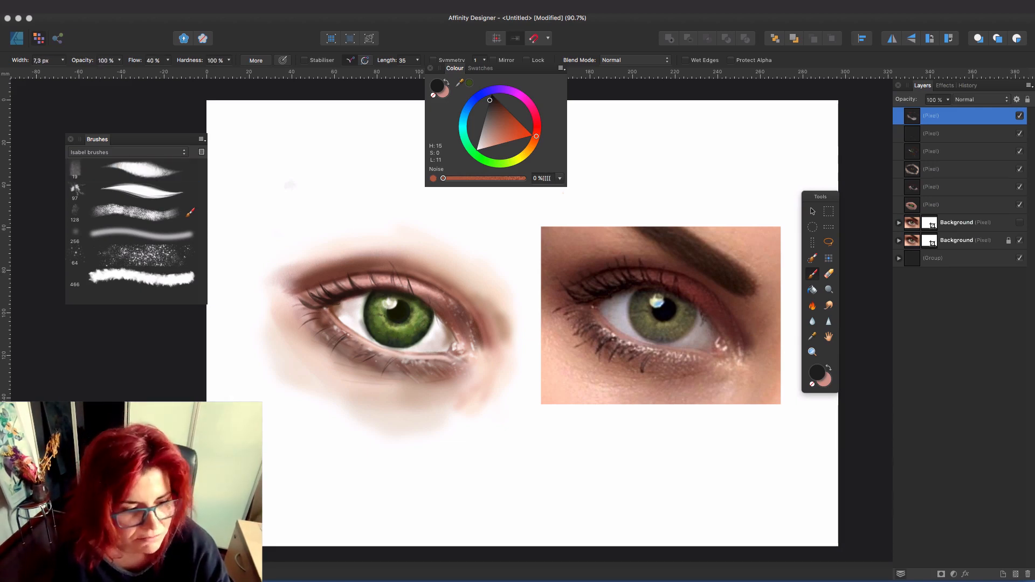
{"action": "left_click_drag", "start_coordinate": [351, 341], "coordinate": [331, 358]}
{"action": "key", "text": "super+z"}
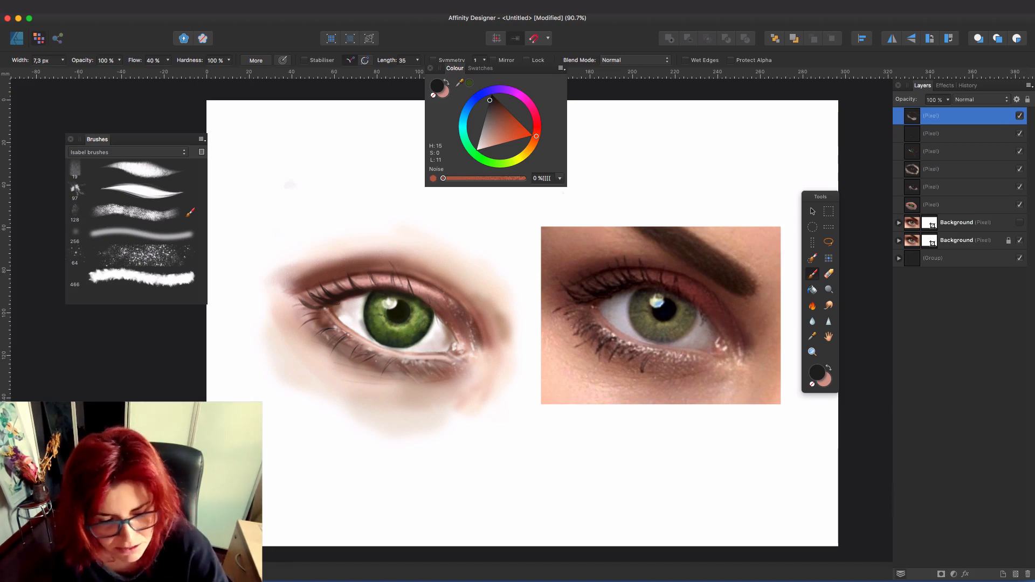
Adjust the tapered brush to about 12 px and paint dark lashes around the outer corner of the eye.
{"action": "key", "text": "bracketright"}
{"action": "key", "text": "bracketright"}
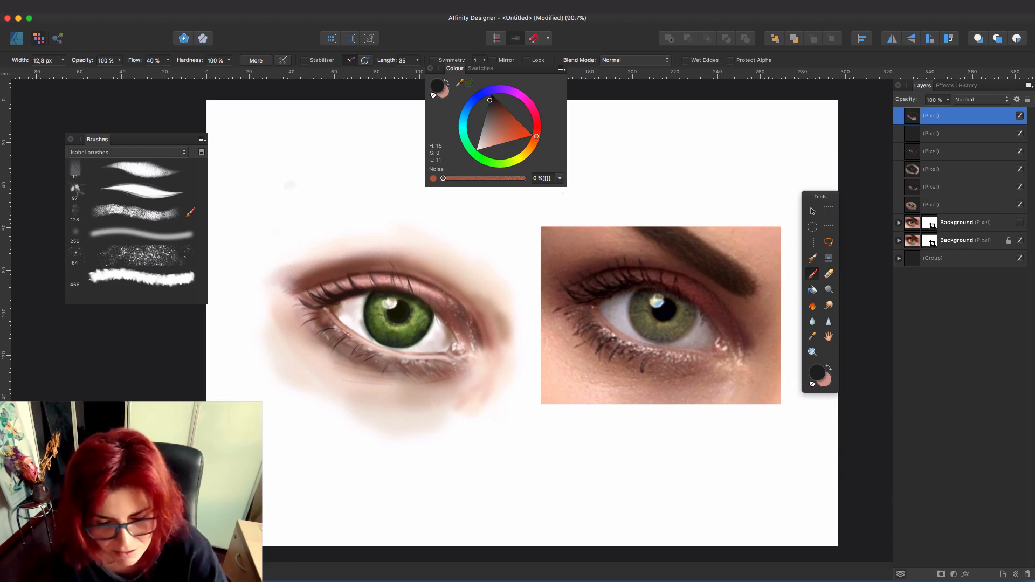
{"action": "key", "text": "bracketright"}
{"action": "key", "text": "bracketright"}
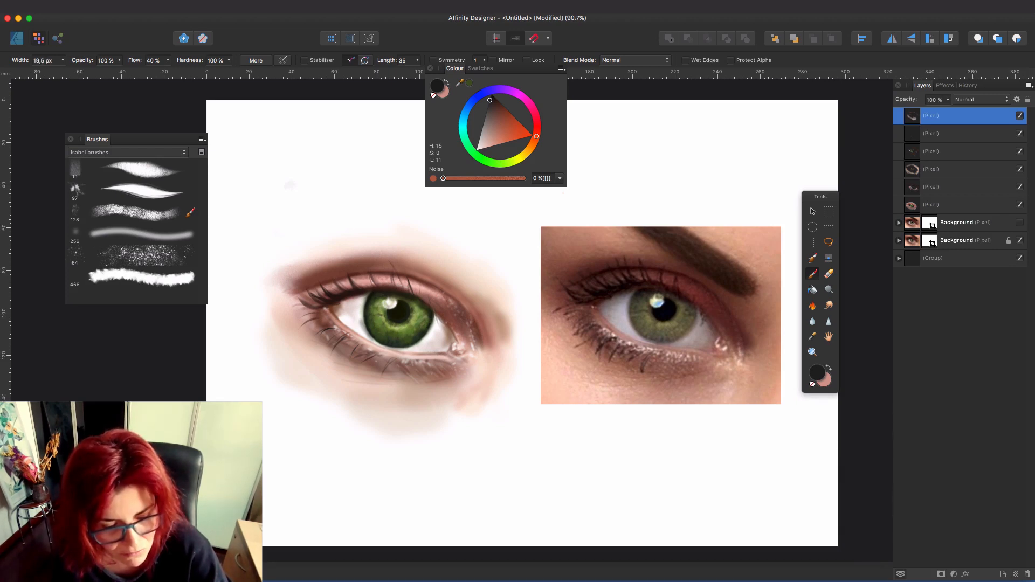
{"action": "key", "text": "bracketleft"}
{"action": "key", "text": "bracketleft"}
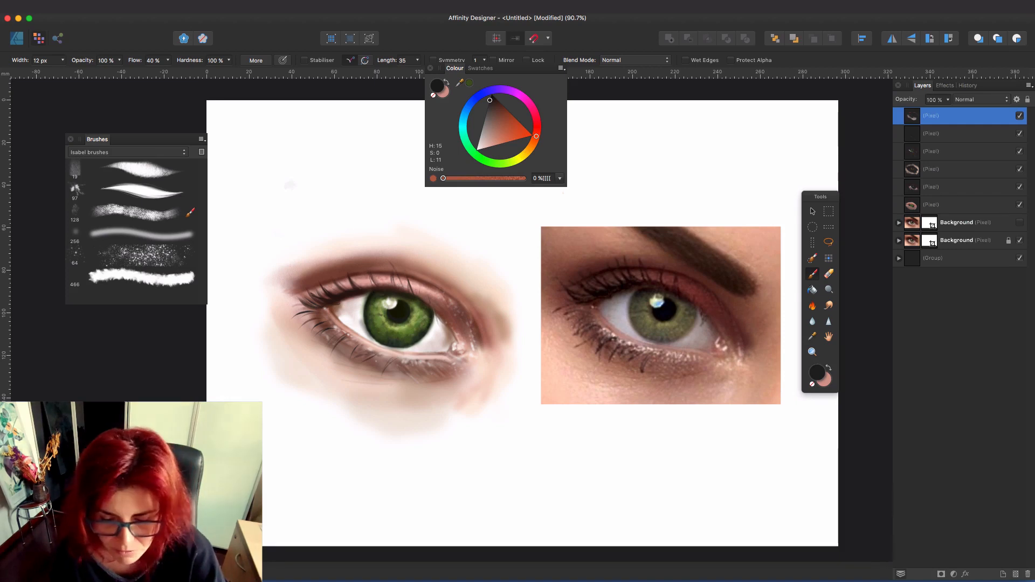
Hide the reference photo and all interface panels, and inspect the painted eye up close and as a whole.
{"action": "key", "text": "super+="}
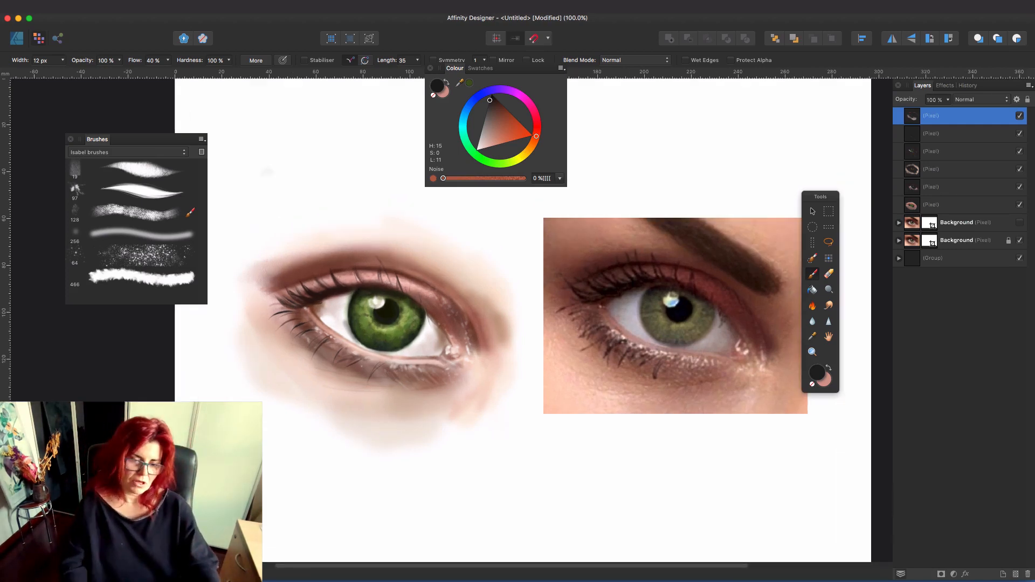
{"action": "left_click", "coordinate": [1020, 241]}
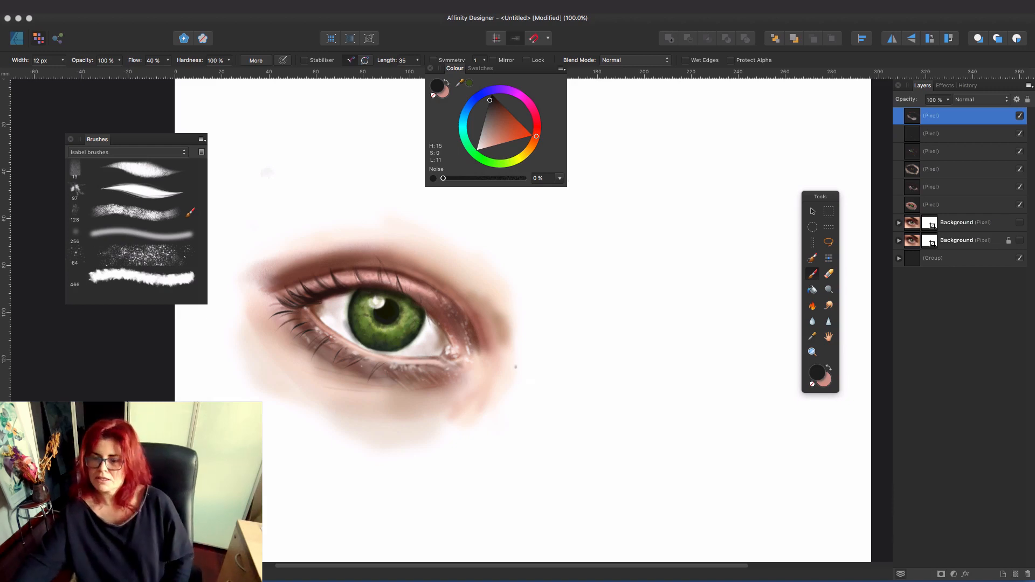
{"action": "left_click", "coordinate": [936, 100]}
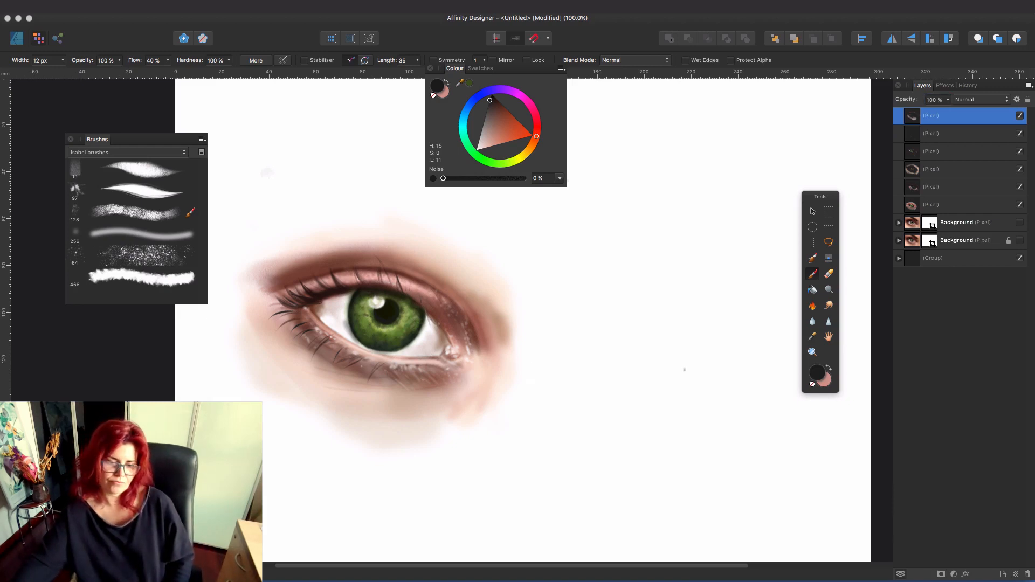
{"action": "key", "text": "Tab"}
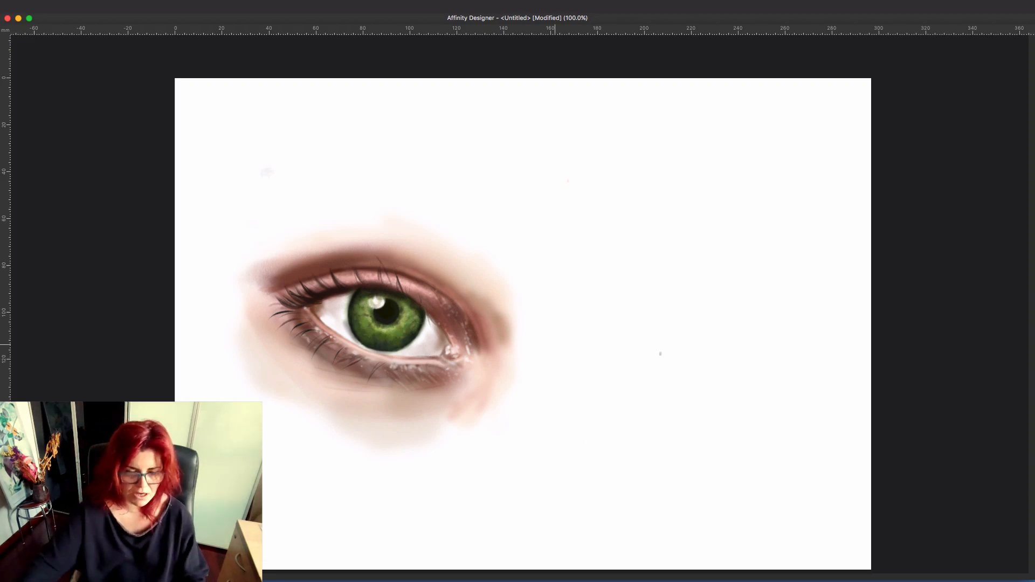
{"action": "scroll", "coordinate": [306, 338], "scroll_direction": "up", "scroll_amount": 5}
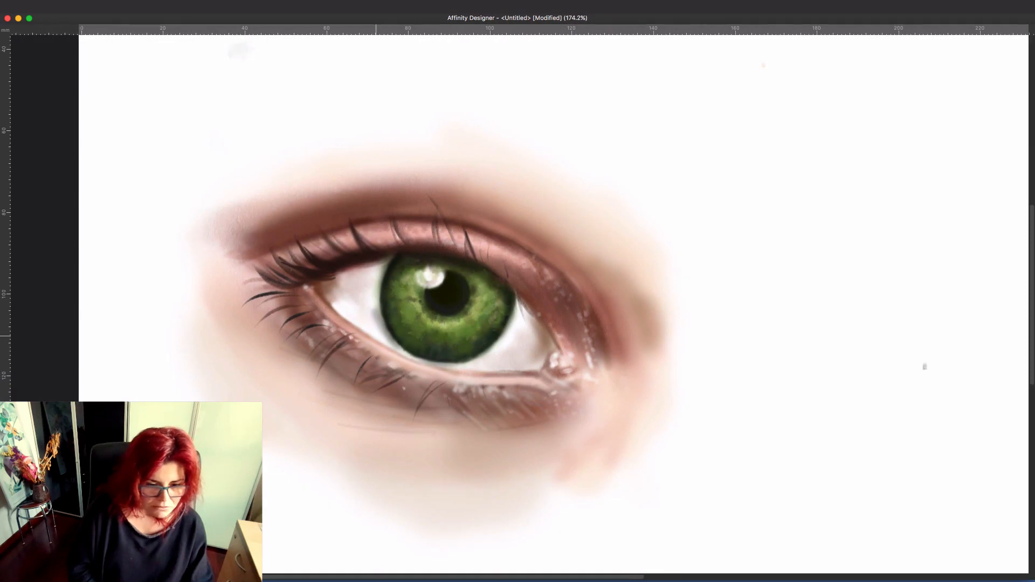
{"action": "scroll", "coordinate": [554, 302], "scroll_direction": "left", "scroll_amount": 5}
{"action": "scroll", "coordinate": [554, 302], "scroll_direction": "down", "scroll_amount": 2}
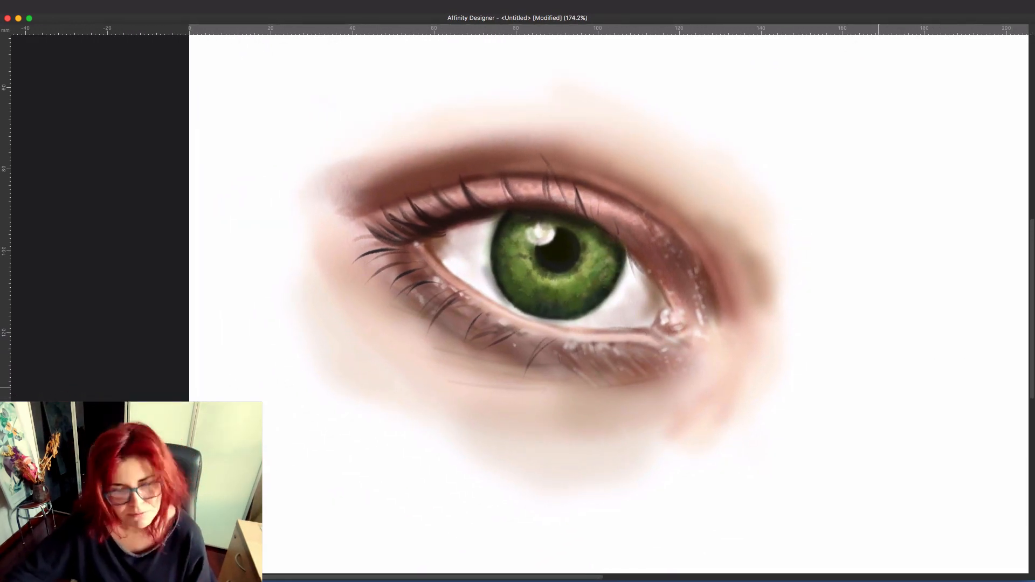
{"action": "key", "text": "super+0"}
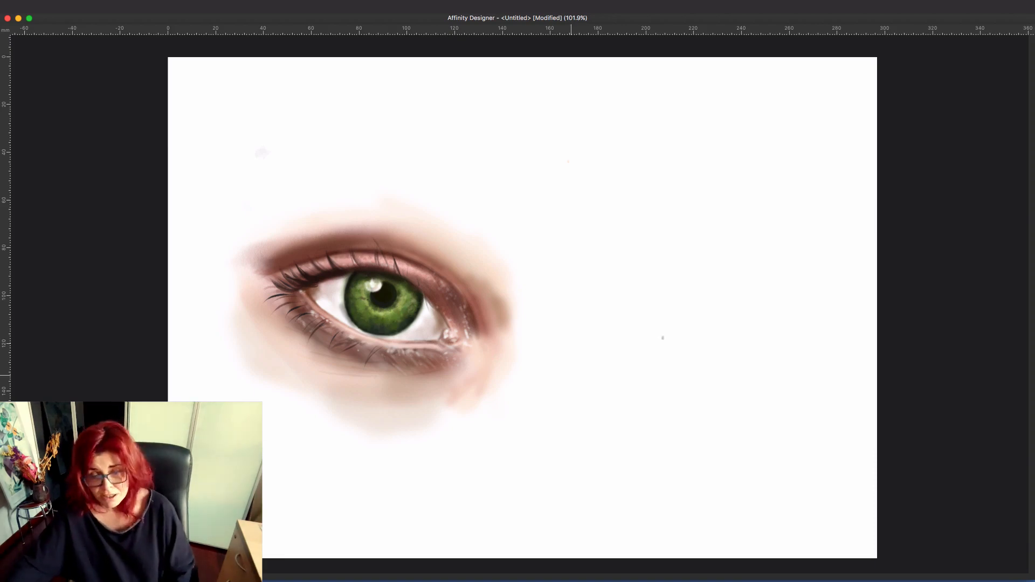